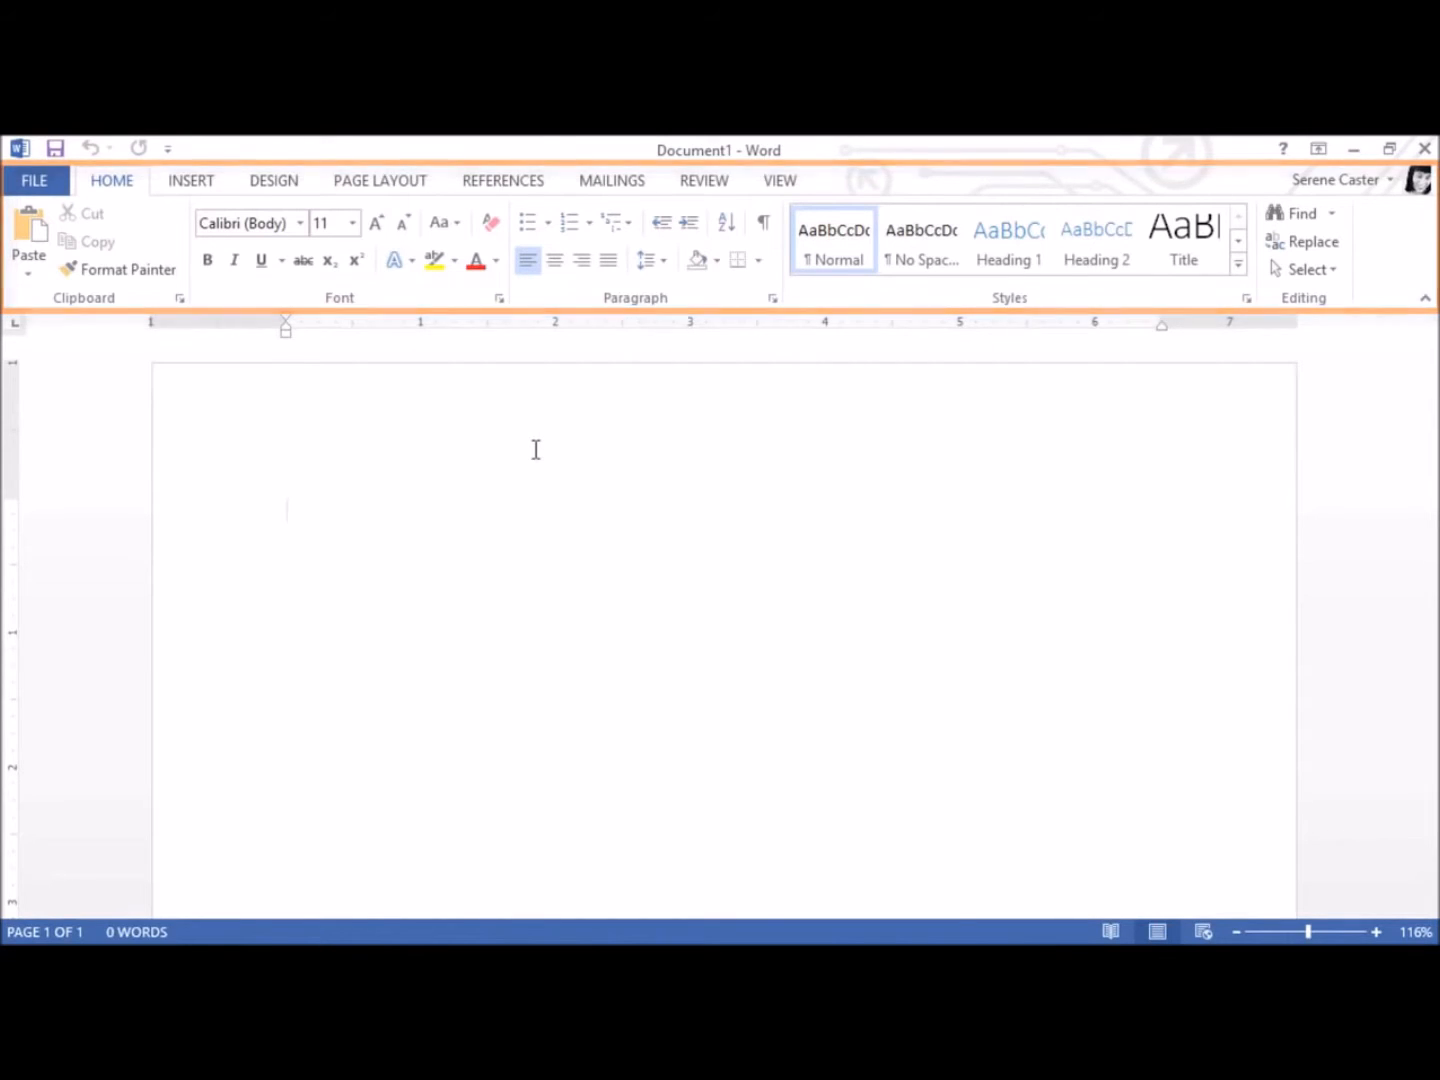
Browse the design, insert and home commands and view the full Font settings for the blank document
{"action": "left_click", "coordinate": [276, 193]}
{"action": "left_click", "coordinate": [201, 192]}
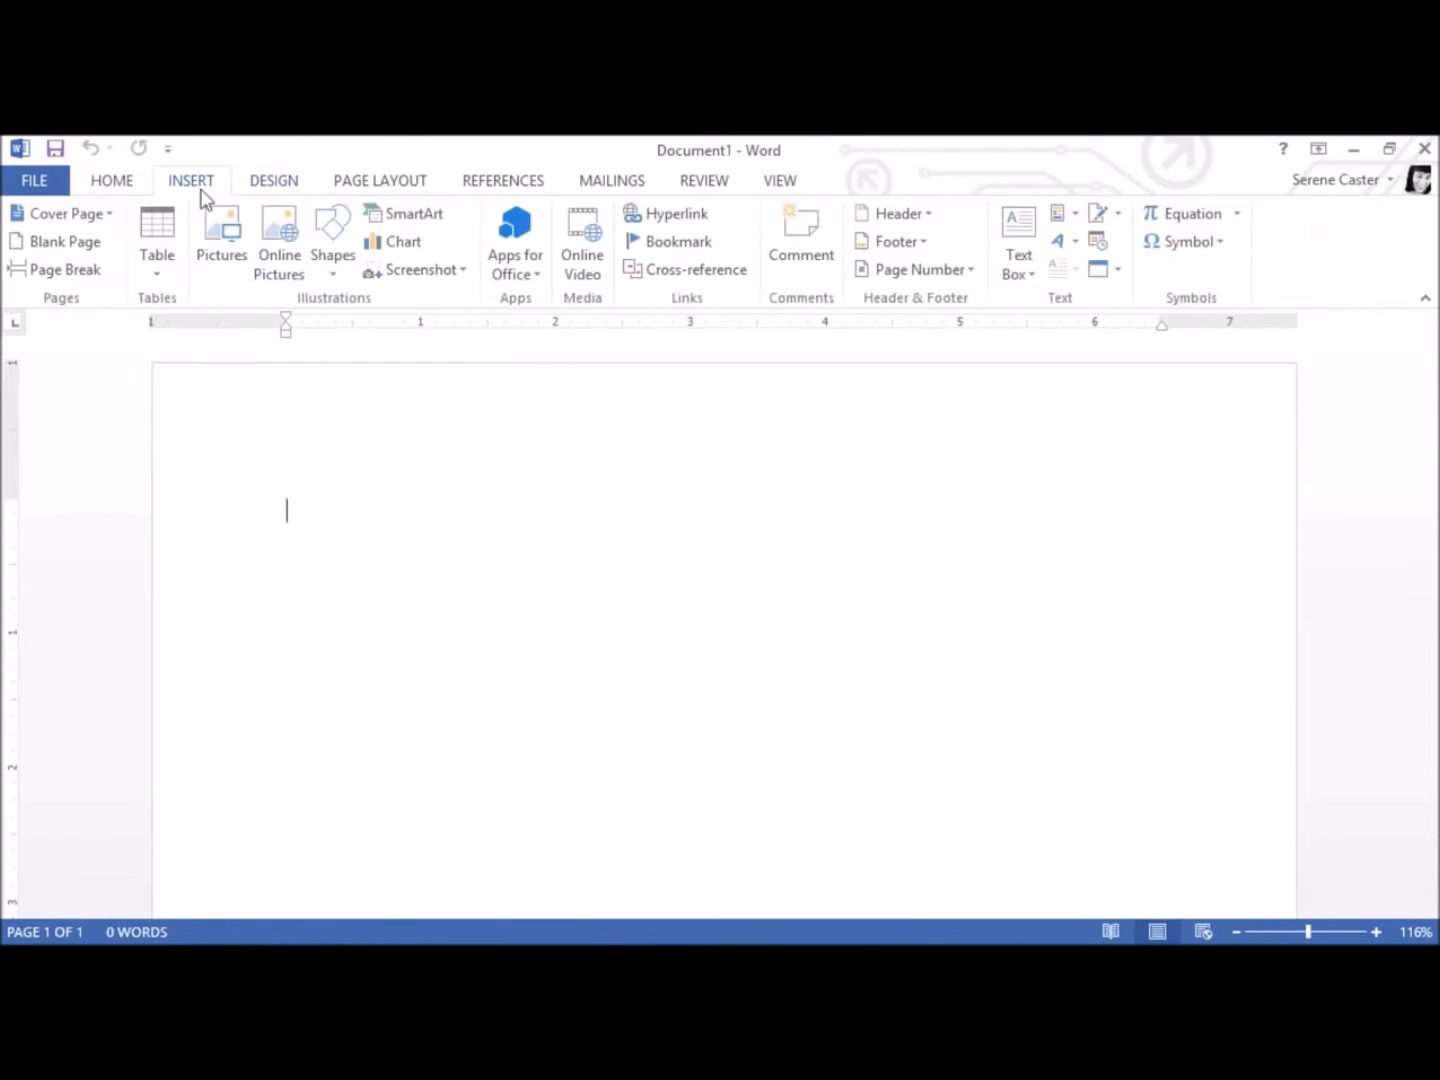
{"action": "left_click", "coordinate": [115, 190]}
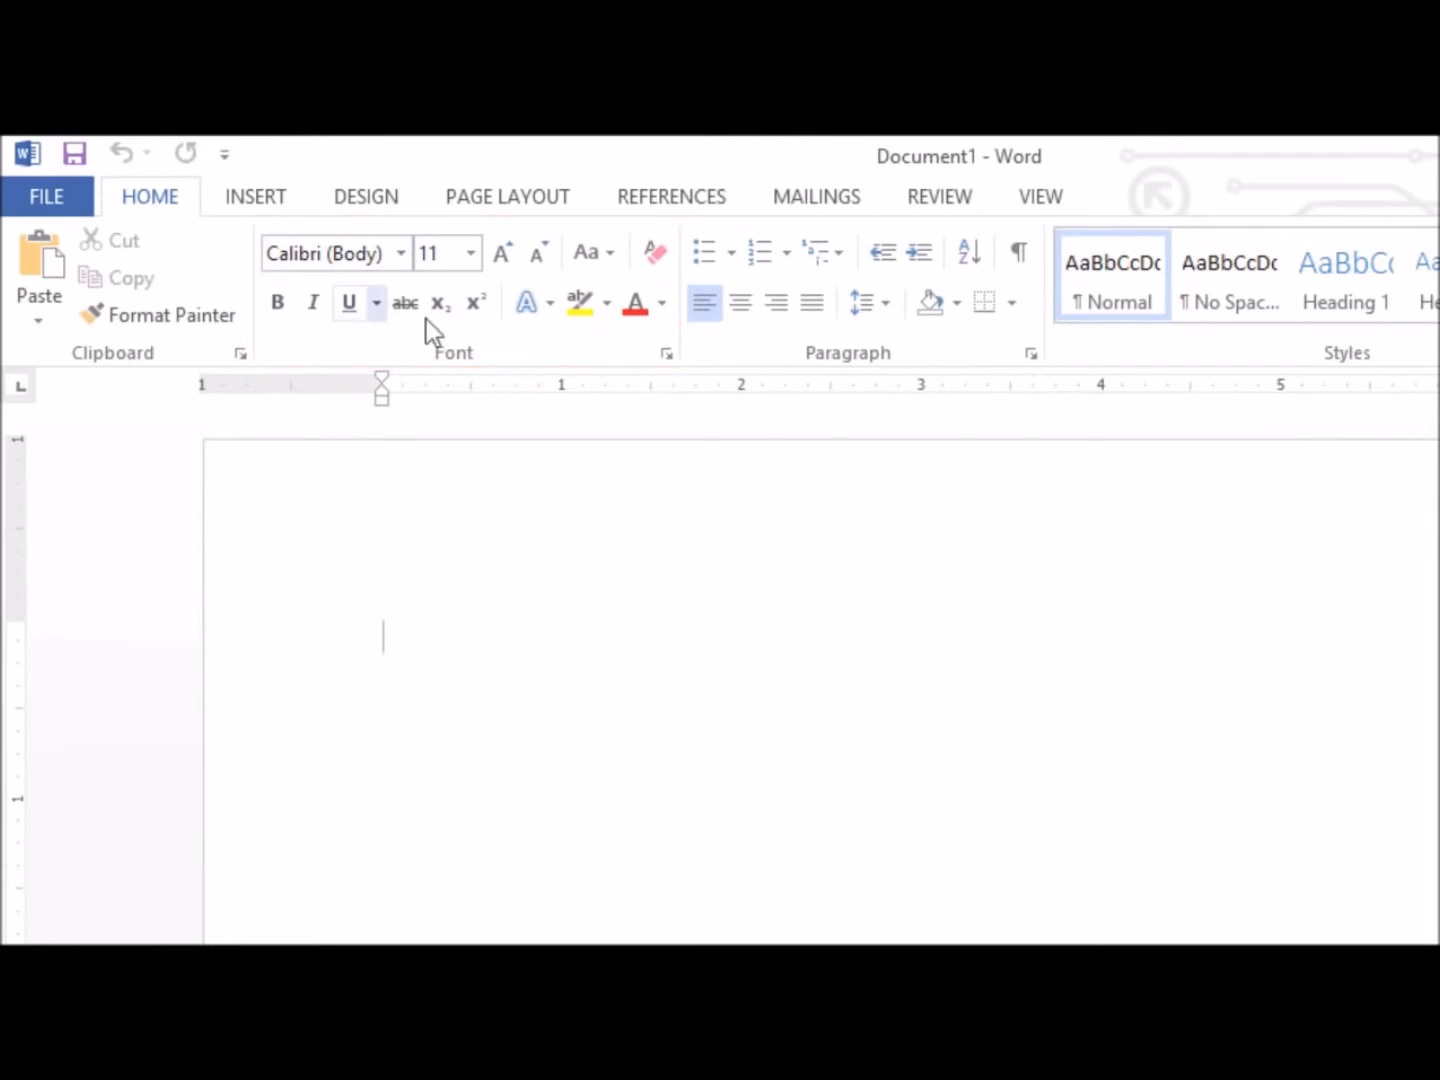
{"action": "left_click", "coordinate": [664, 355]}
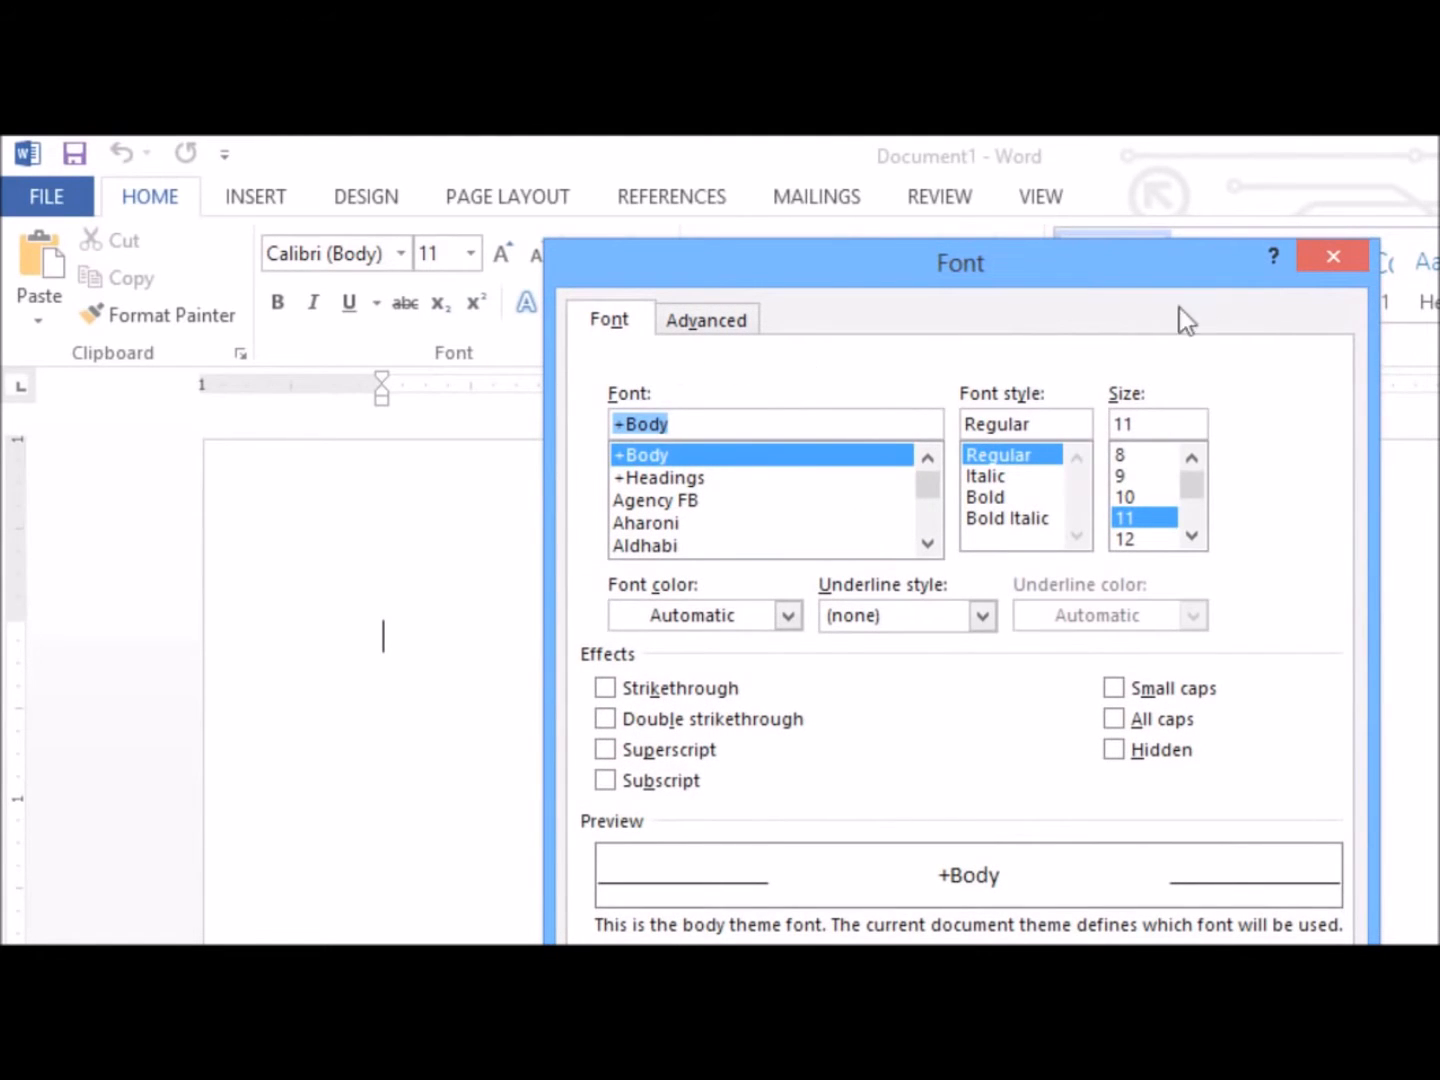
{"action": "left_click", "coordinate": [1340, 266]}
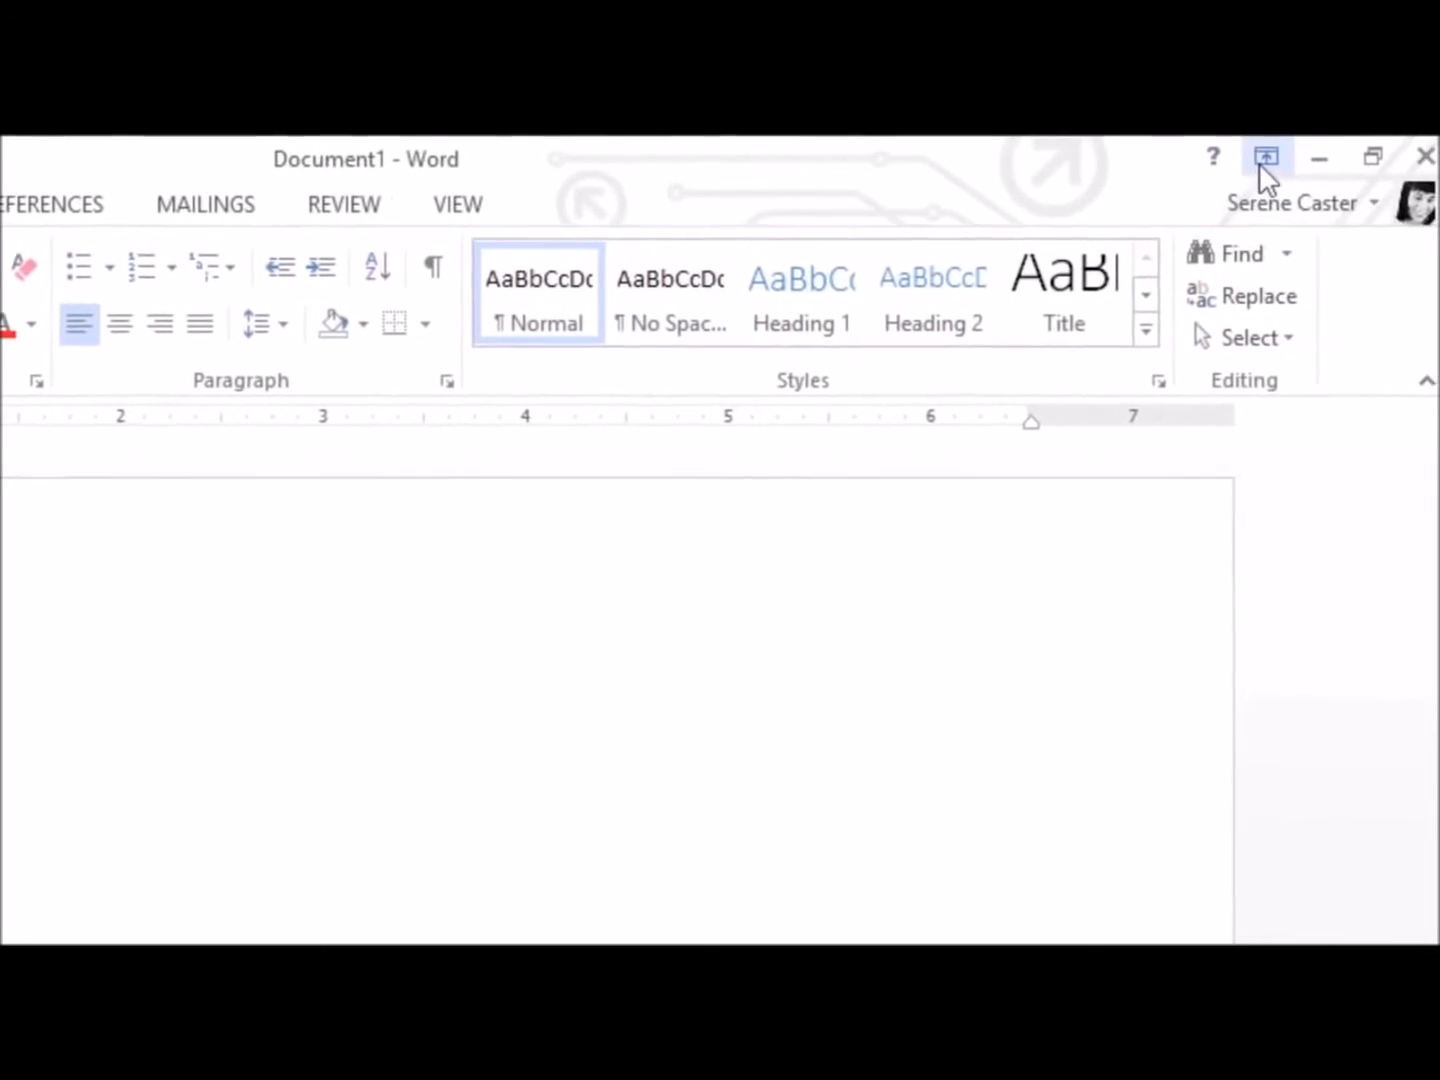
Set the ribbon to show only its tabs and view the signed-in account's options
{"action": "left_click", "coordinate": [1256, 158]}
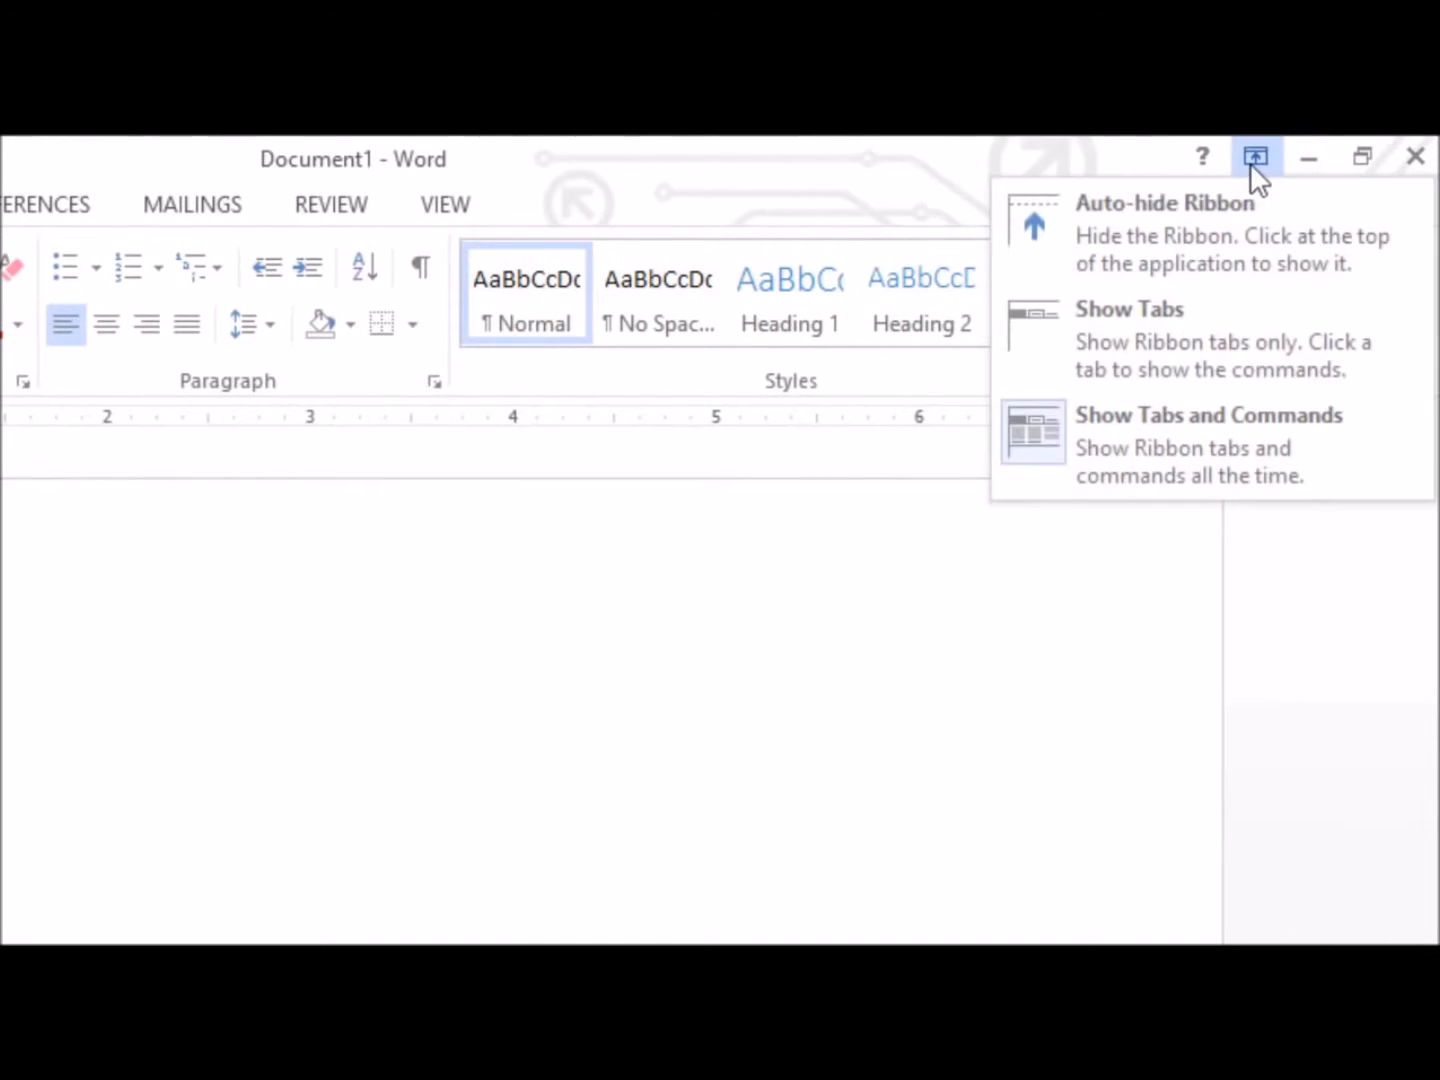
{"action": "left_click", "coordinate": [1250, 322]}
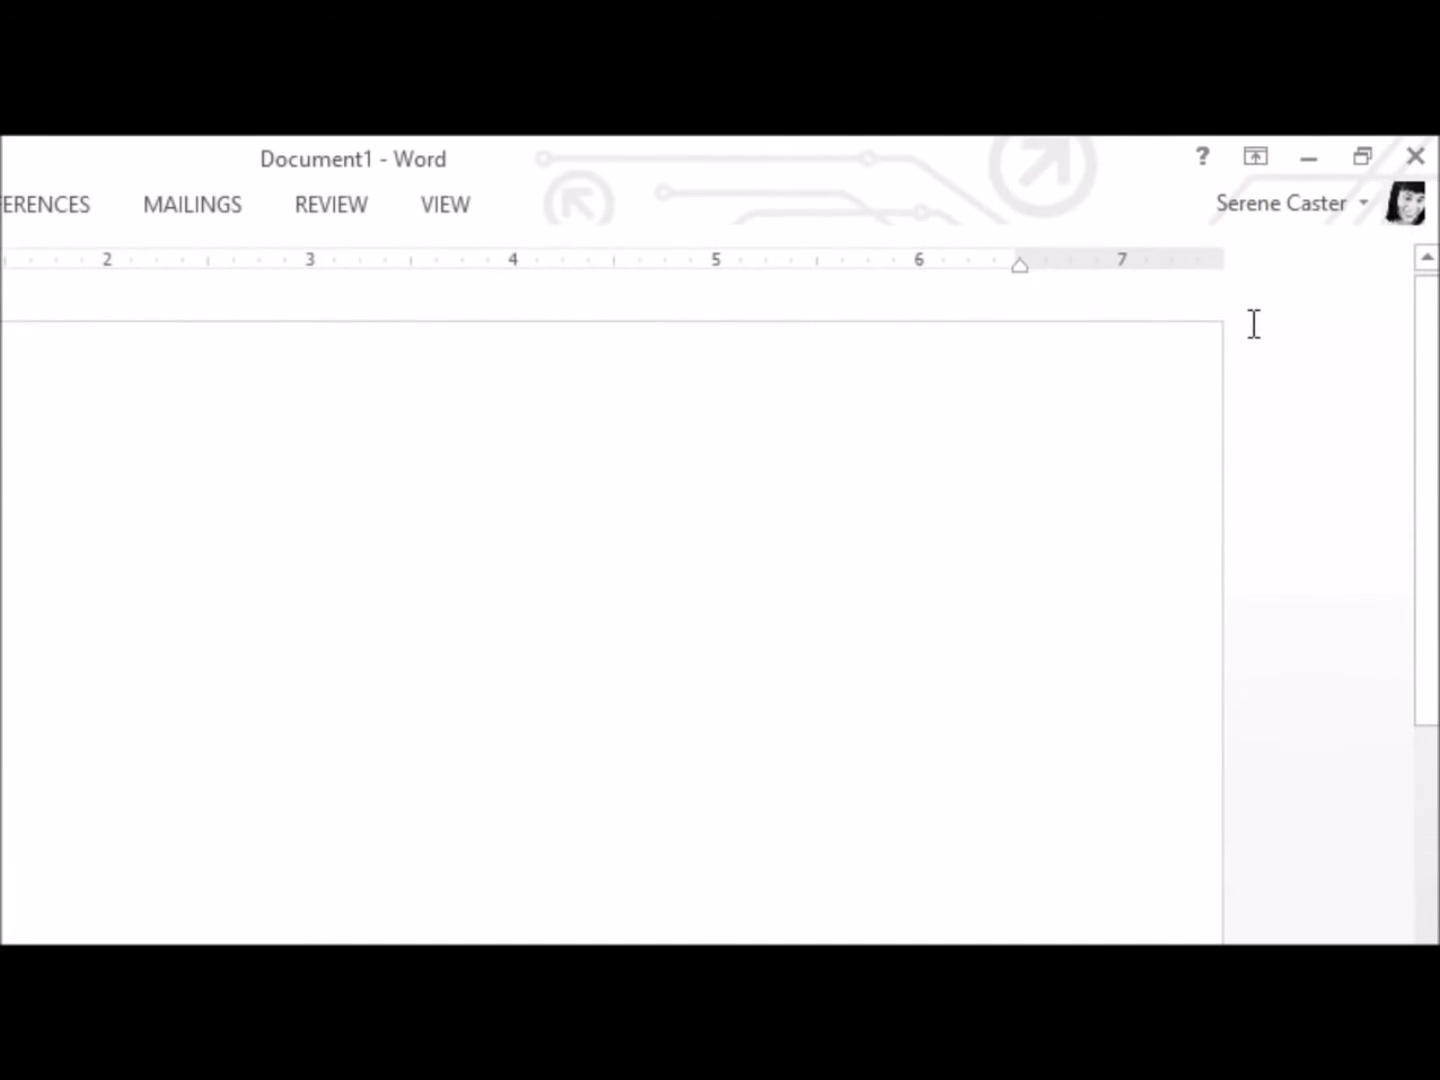
{"action": "left_click", "coordinate": [1368, 210]}
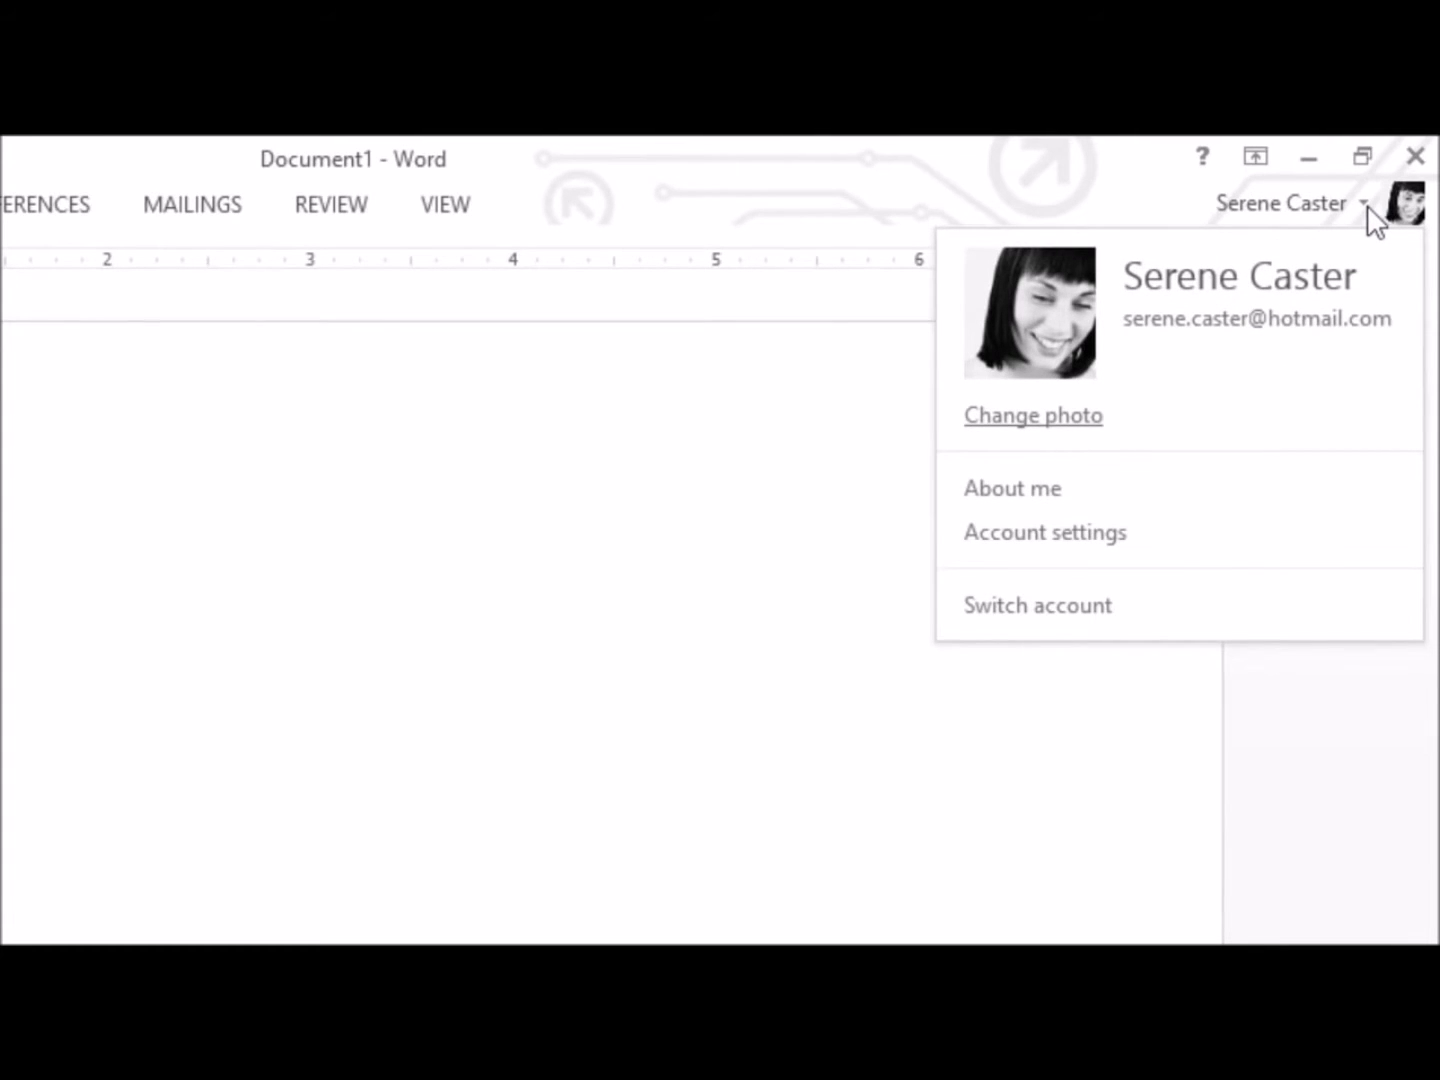
{"action": "left_click", "coordinate": [1371, 218]}
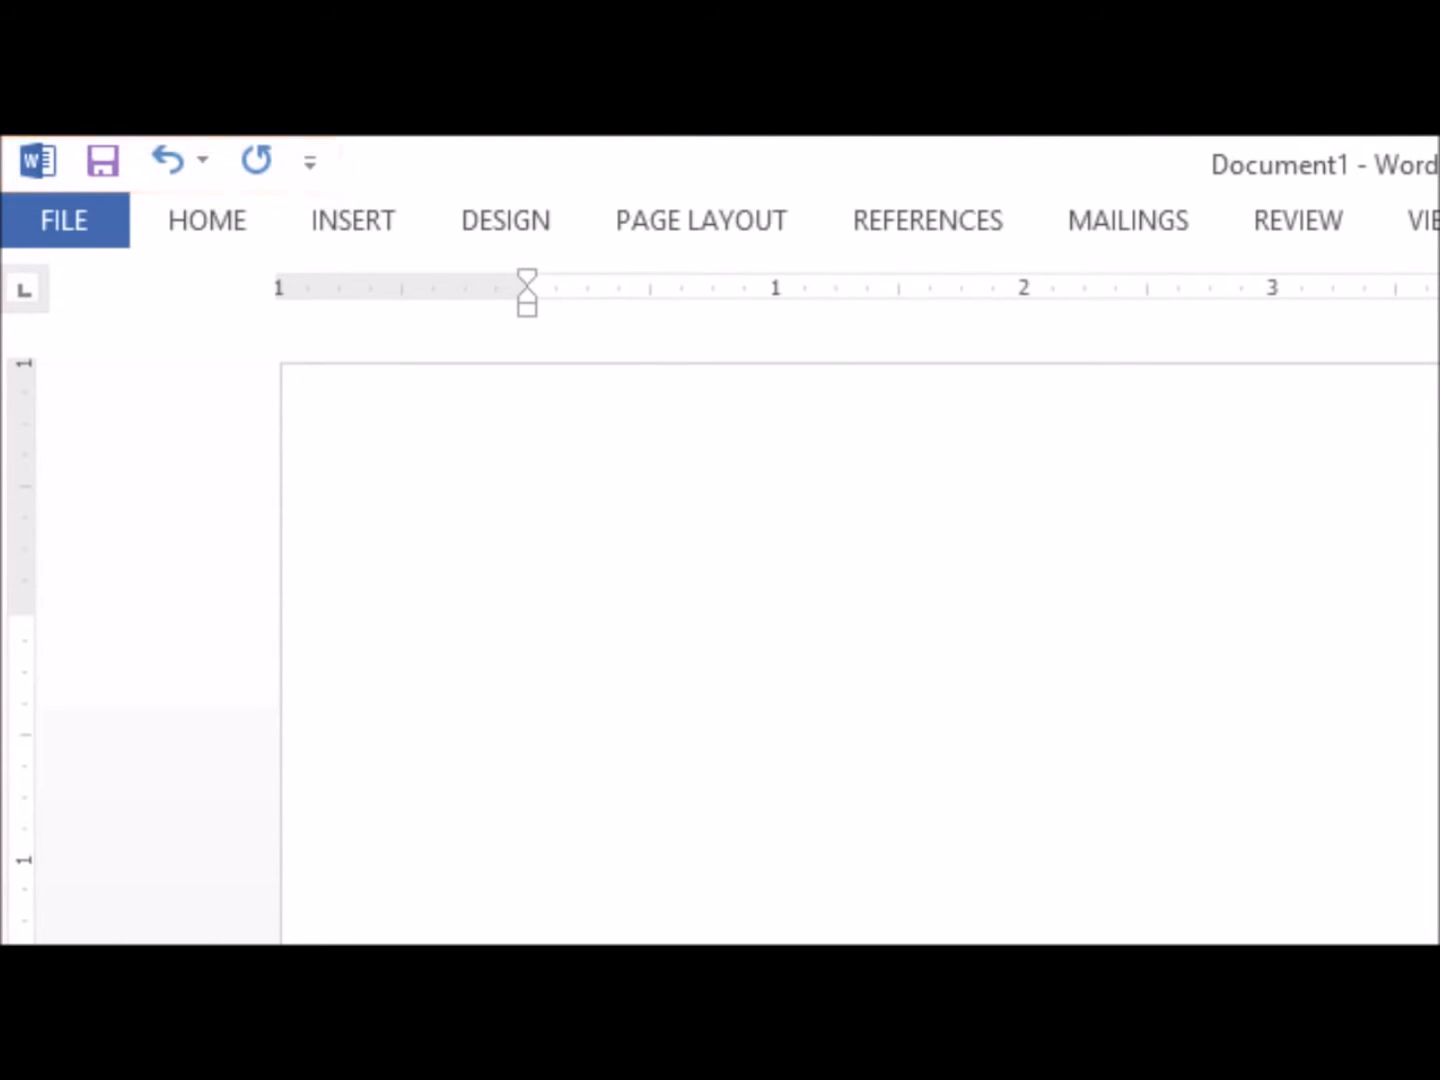
Add the New and Quick Print commands to the Quick Access Toolbar
{"action": "left_click", "coordinate": [319, 164]}
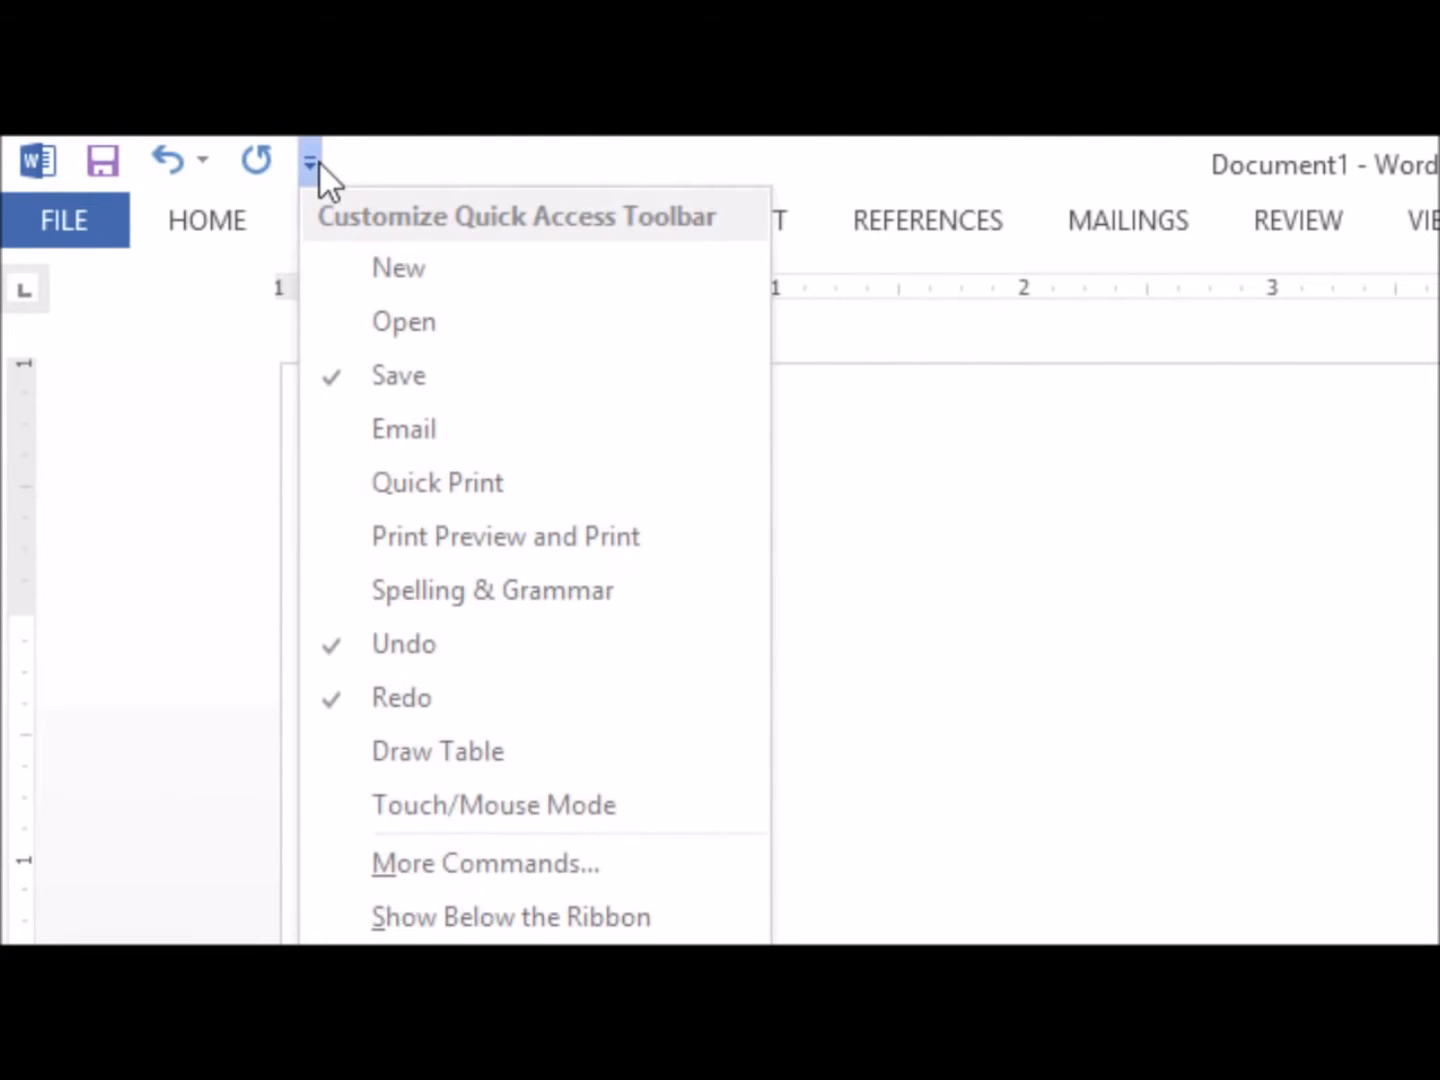
{"action": "left_click", "coordinate": [328, 266]}
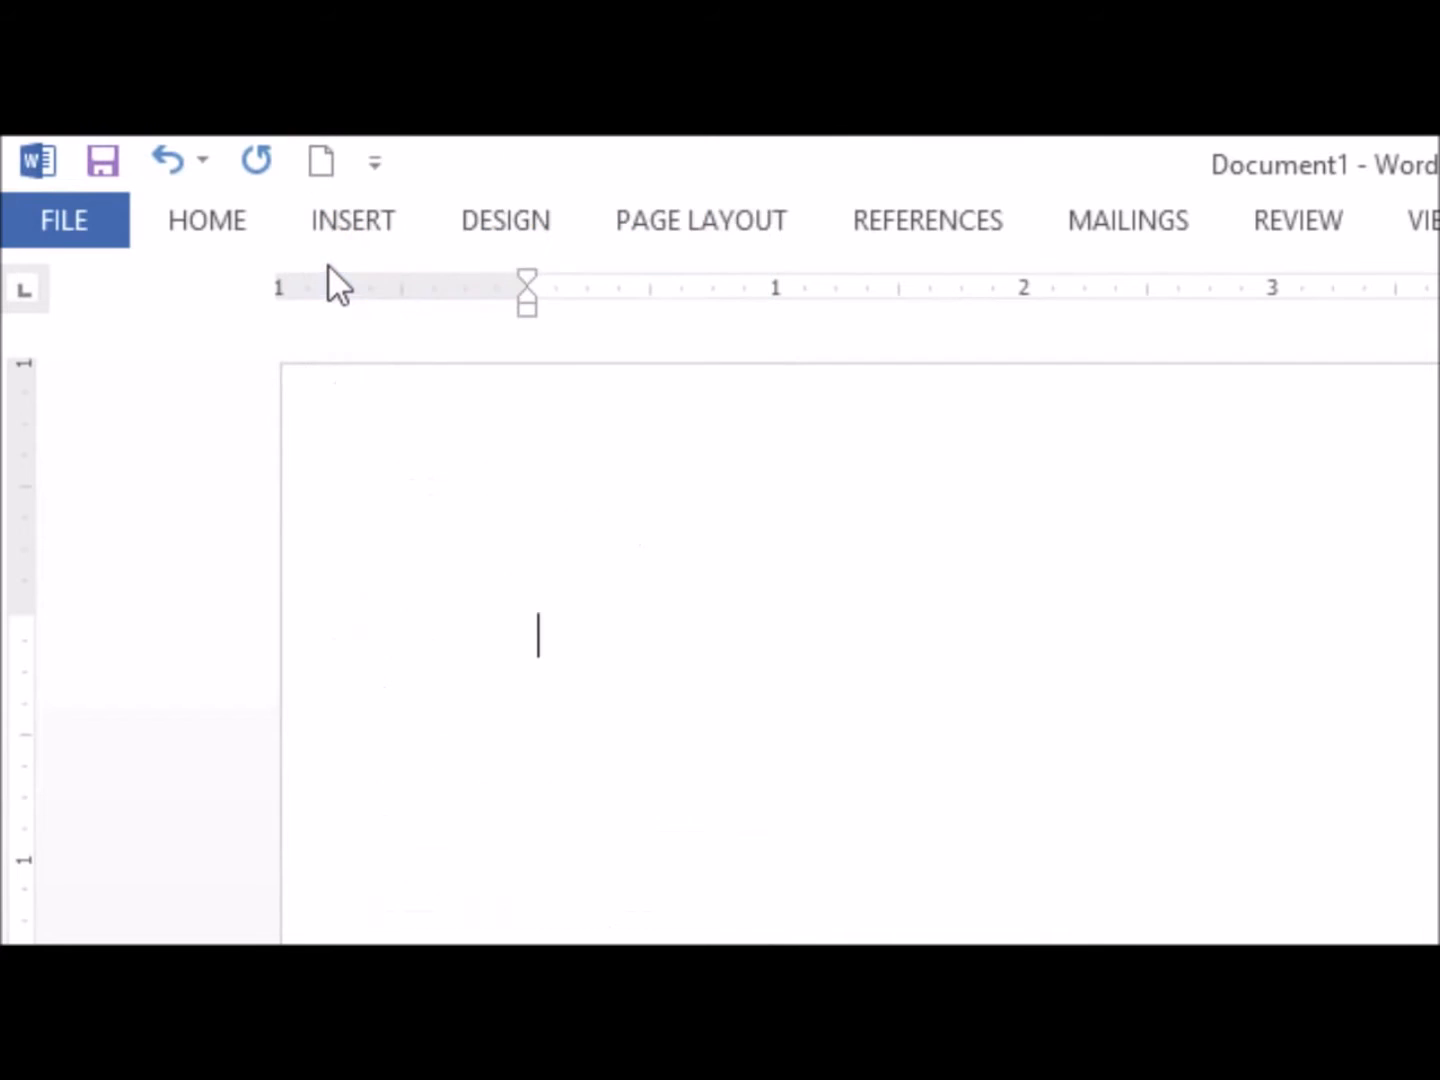
{"action": "left_click", "coordinate": [373, 172]}
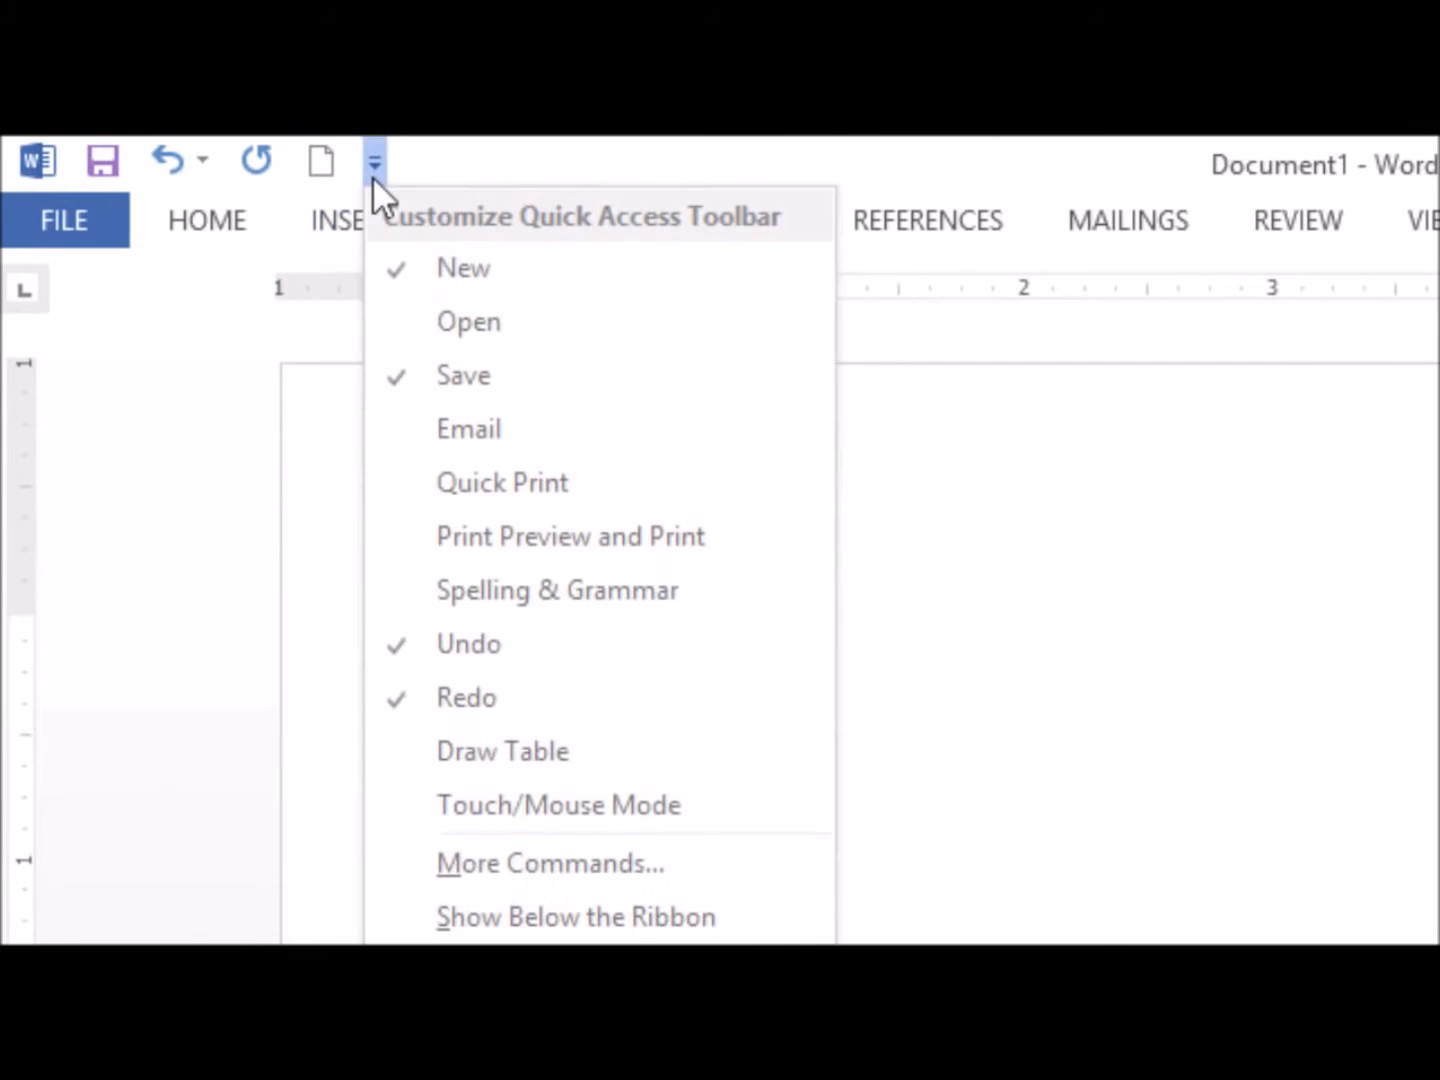
{"action": "left_click", "coordinate": [397, 467]}
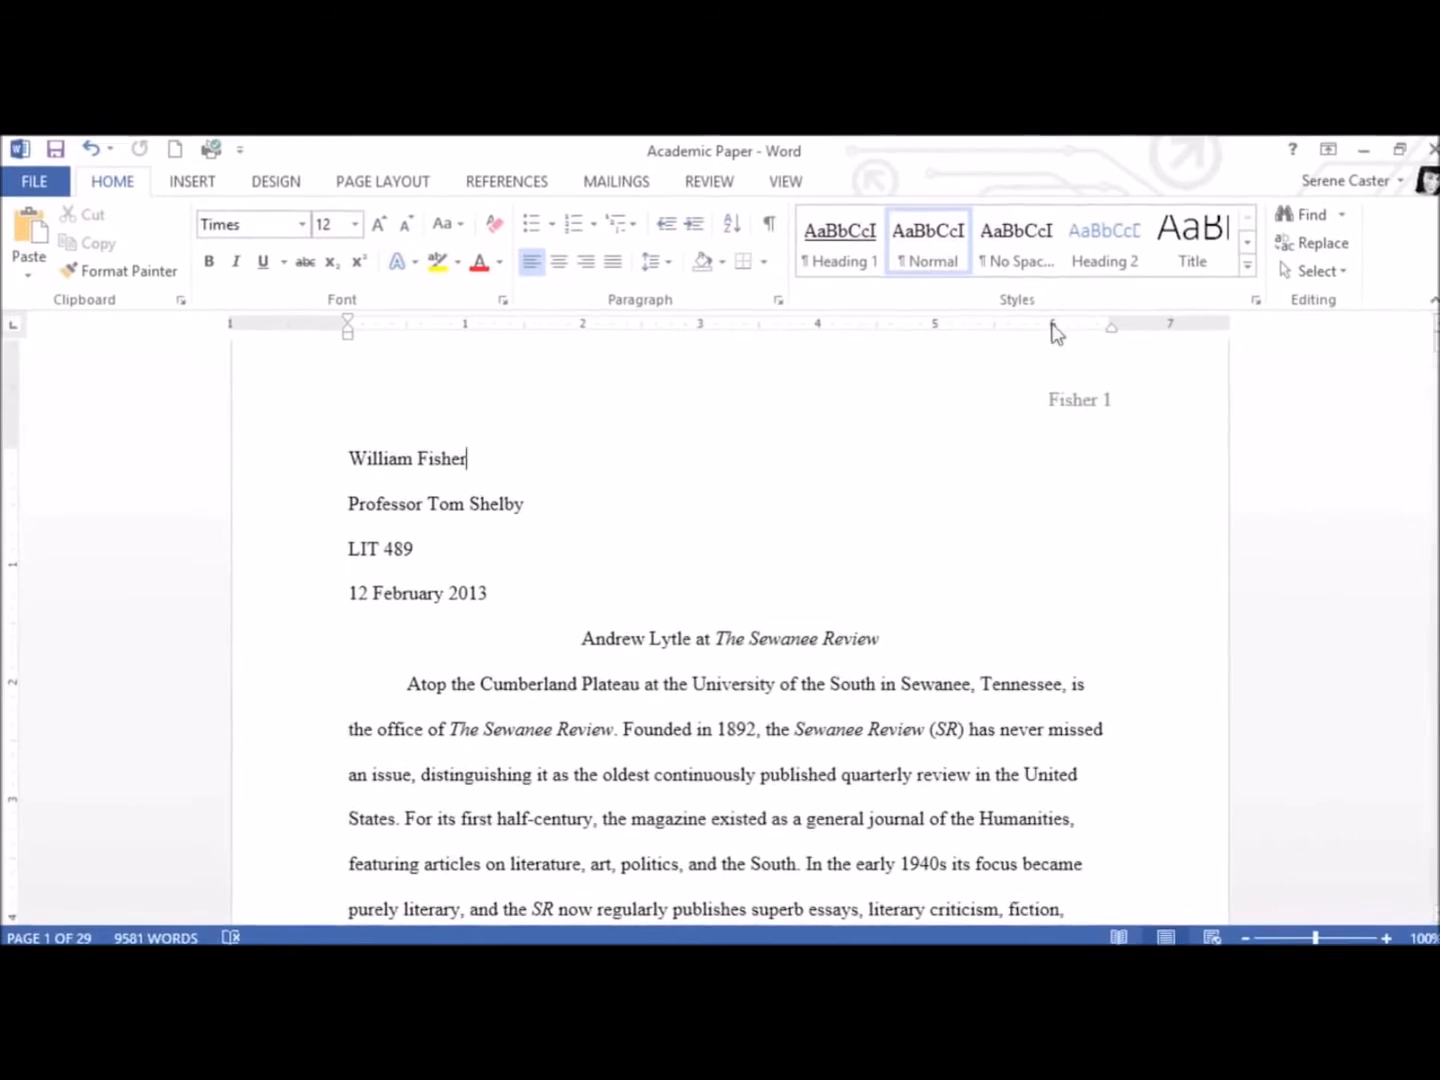
Hide the rulers in the Academic Paper document and show them again
{"action": "left_click", "coordinate": [787, 182]}
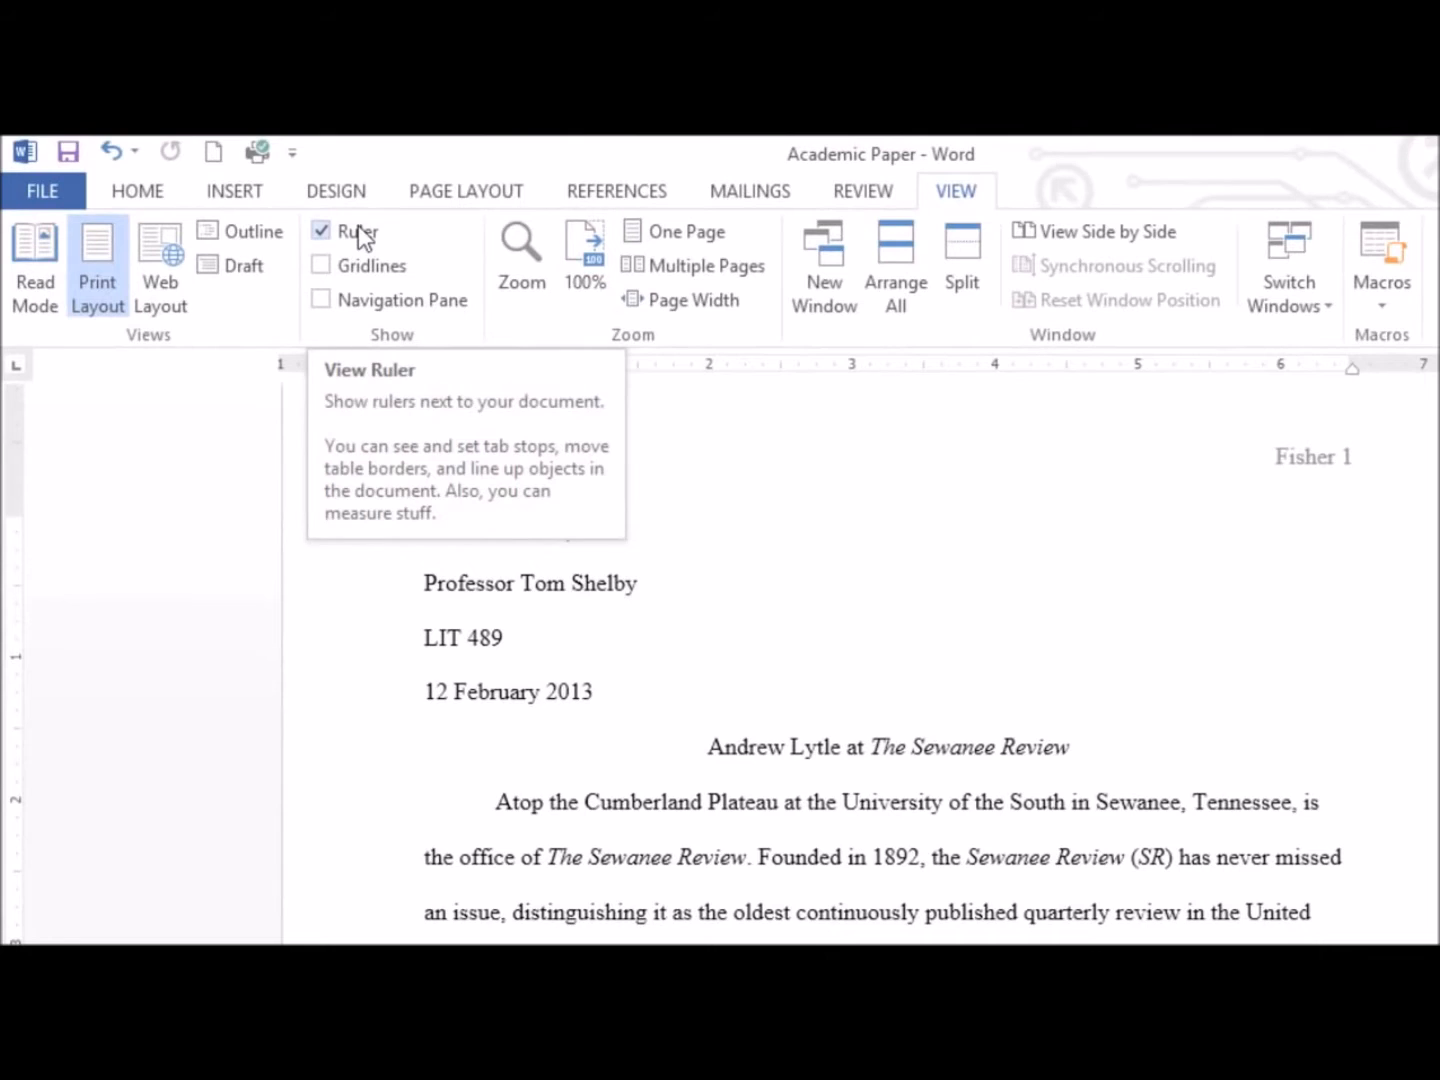
{"action": "left_click", "coordinate": [358, 225]}
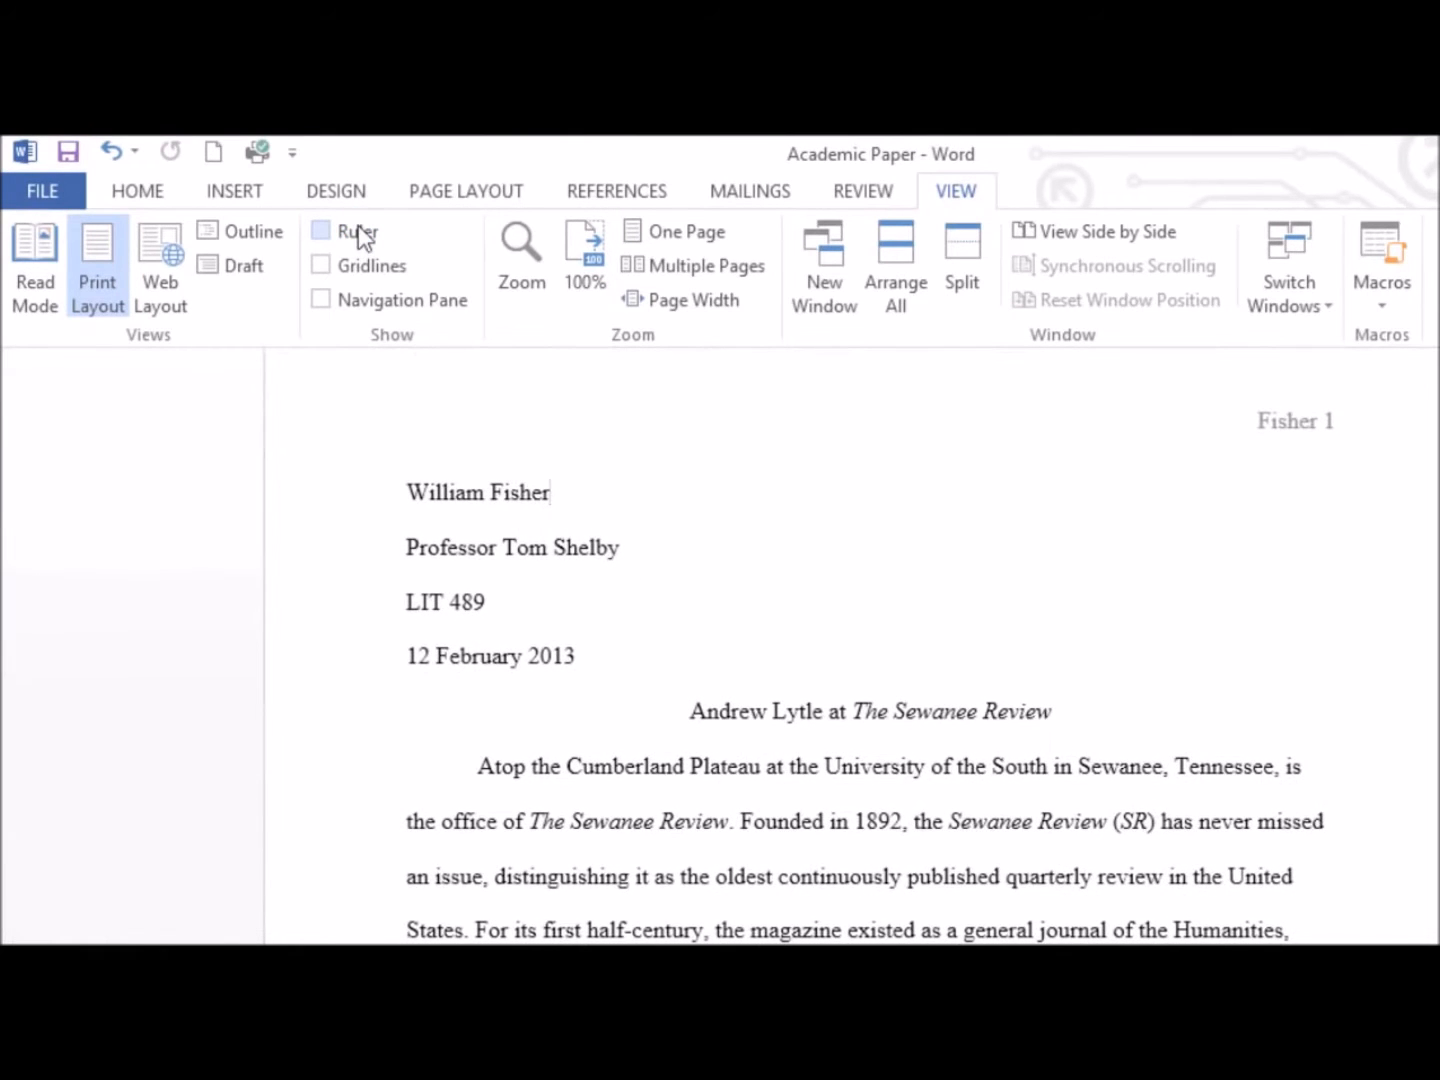
{"action": "left_click", "coordinate": [357, 225]}
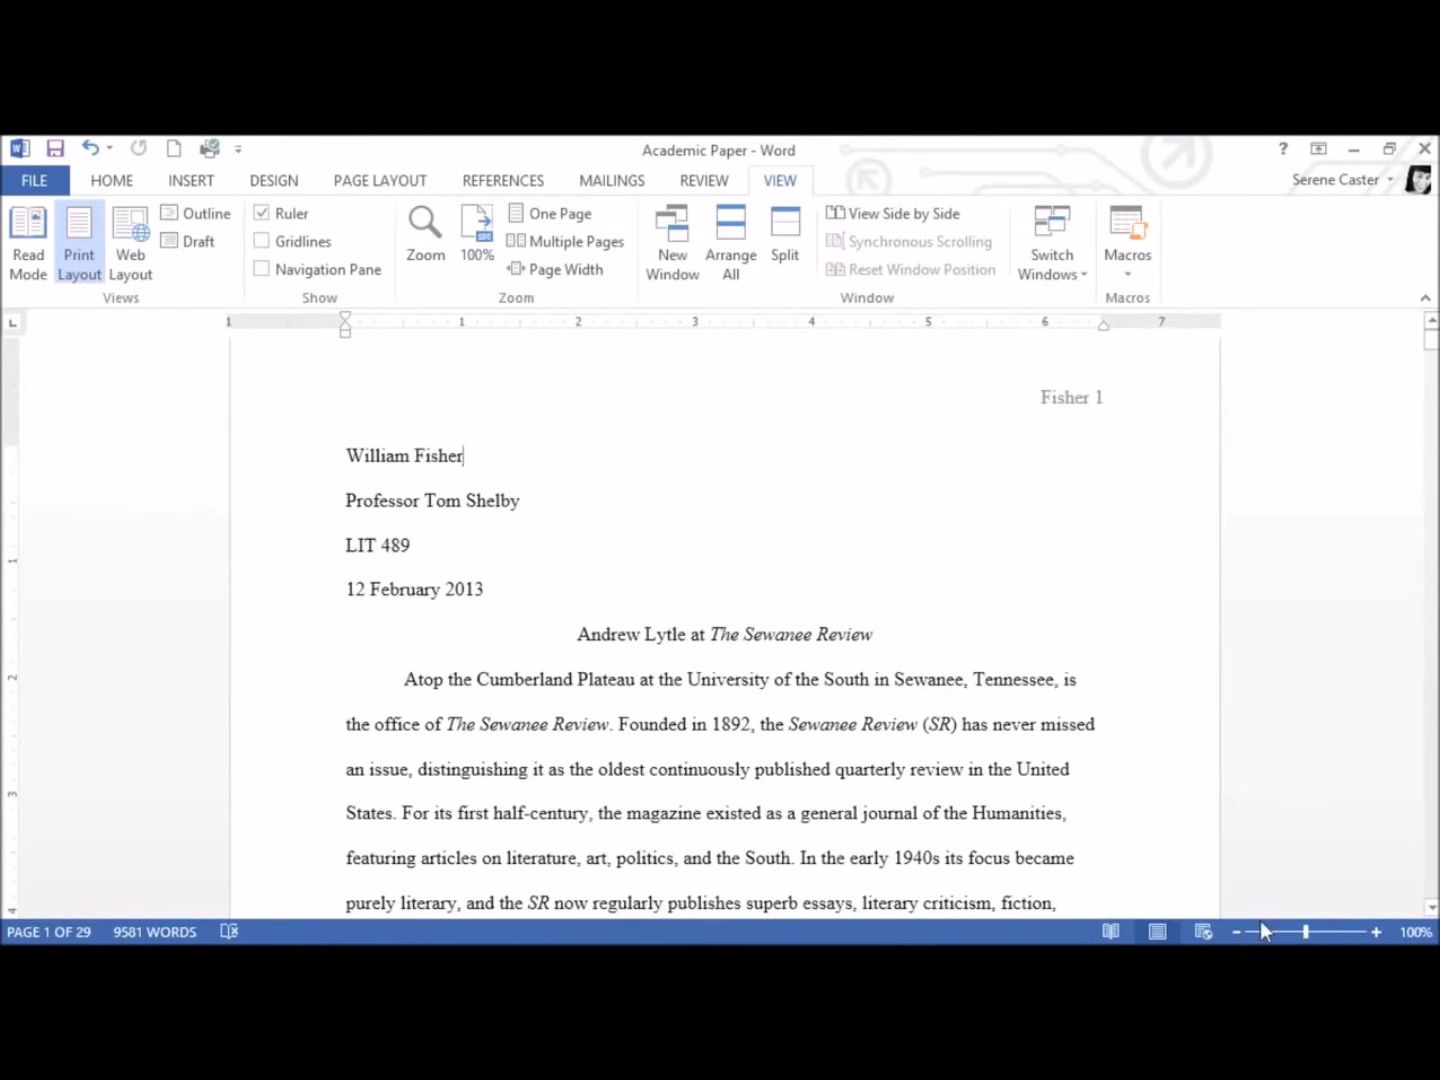
Display the Academic Paper in Read Mode, return it to Print Layout, and switch it to Web Layout
{"action": "mouse_move", "coordinate": [1303, 933]}
{"action": "left_mouse_down"}
{"action": "mouse_move", "coordinate": [1326, 932]}
{"action": "mouse_move", "coordinate": [1308, 935]}
{"action": "left_mouse_up"}
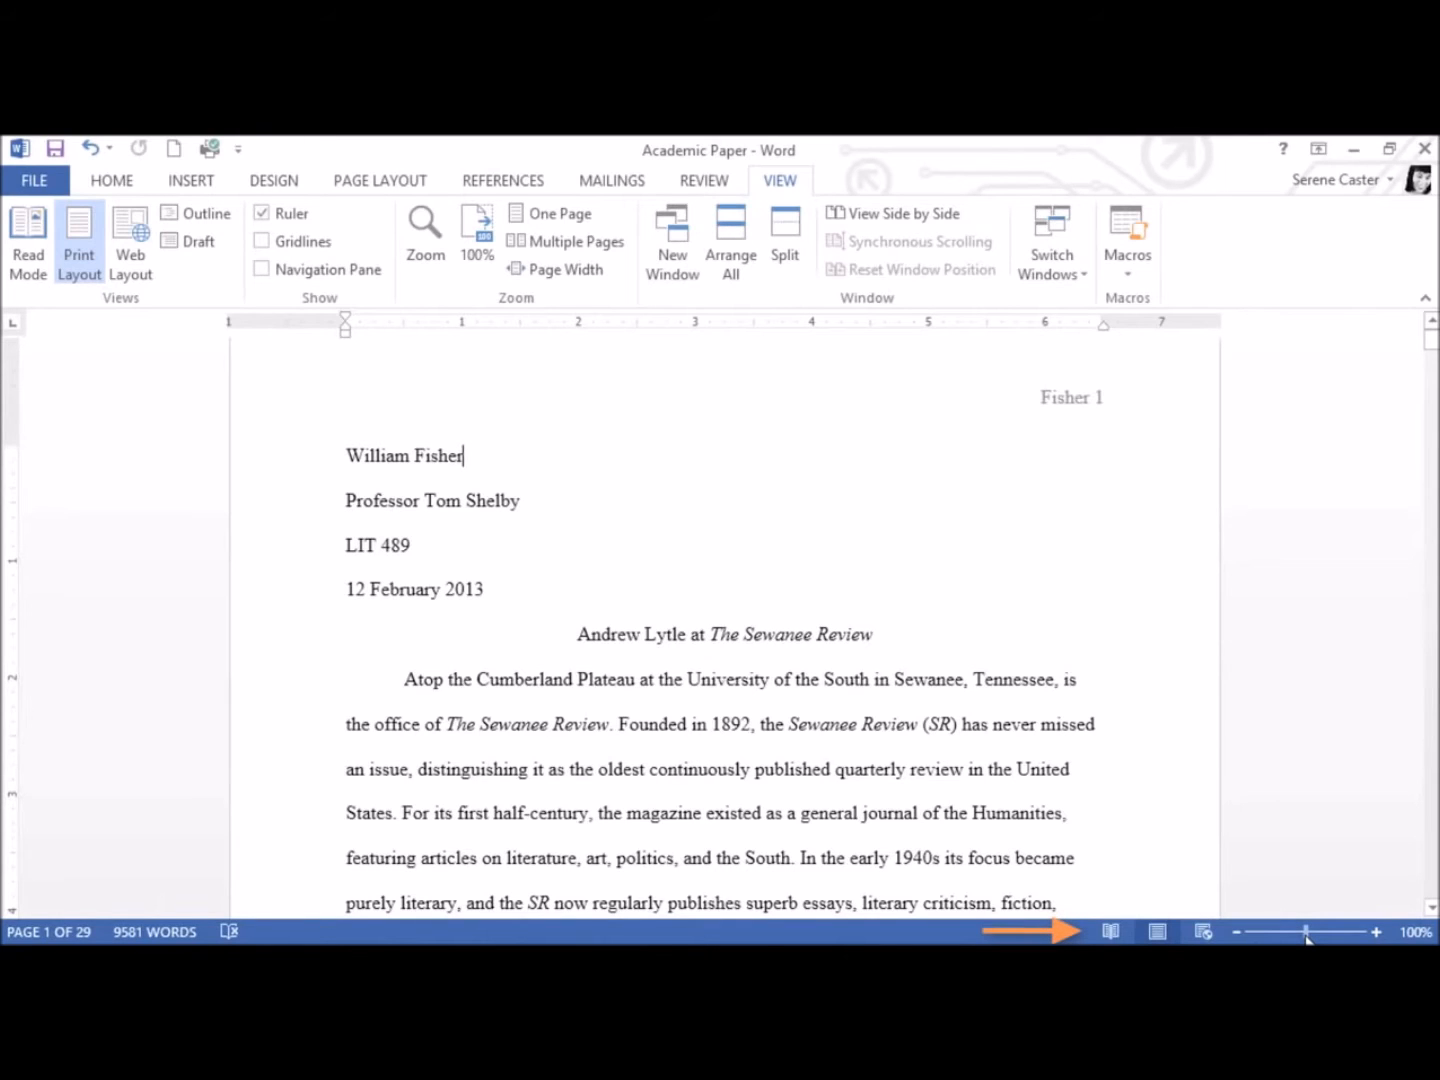
{"action": "left_click", "coordinate": [1118, 932]}
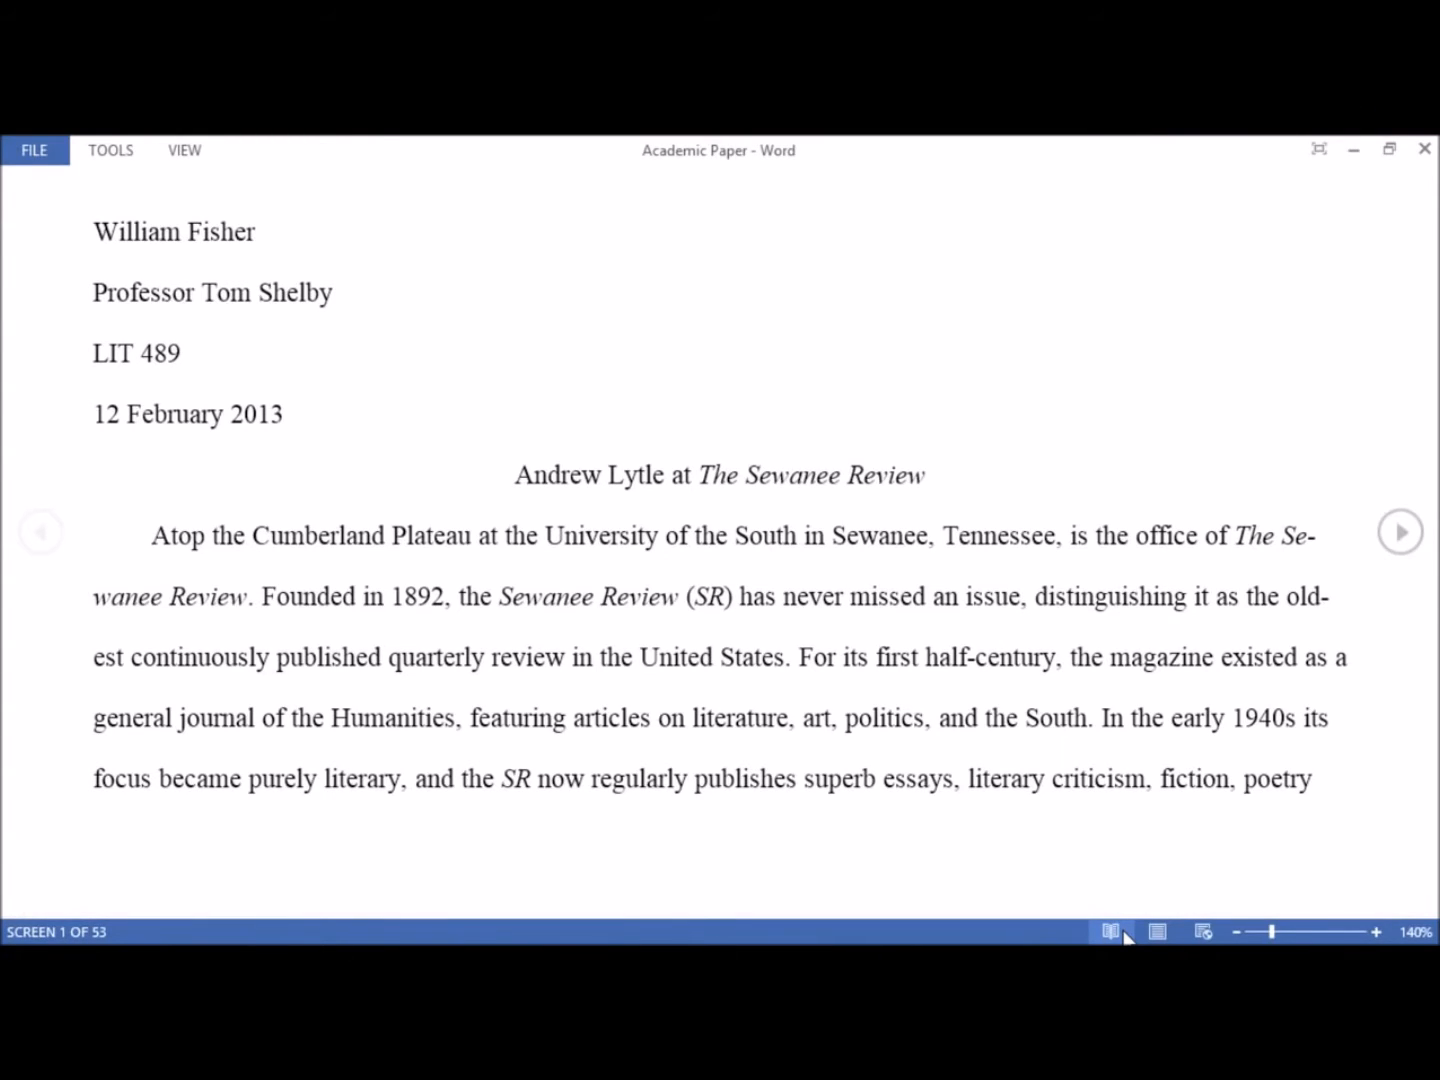
{"action": "left_click", "coordinate": [1156, 931]}
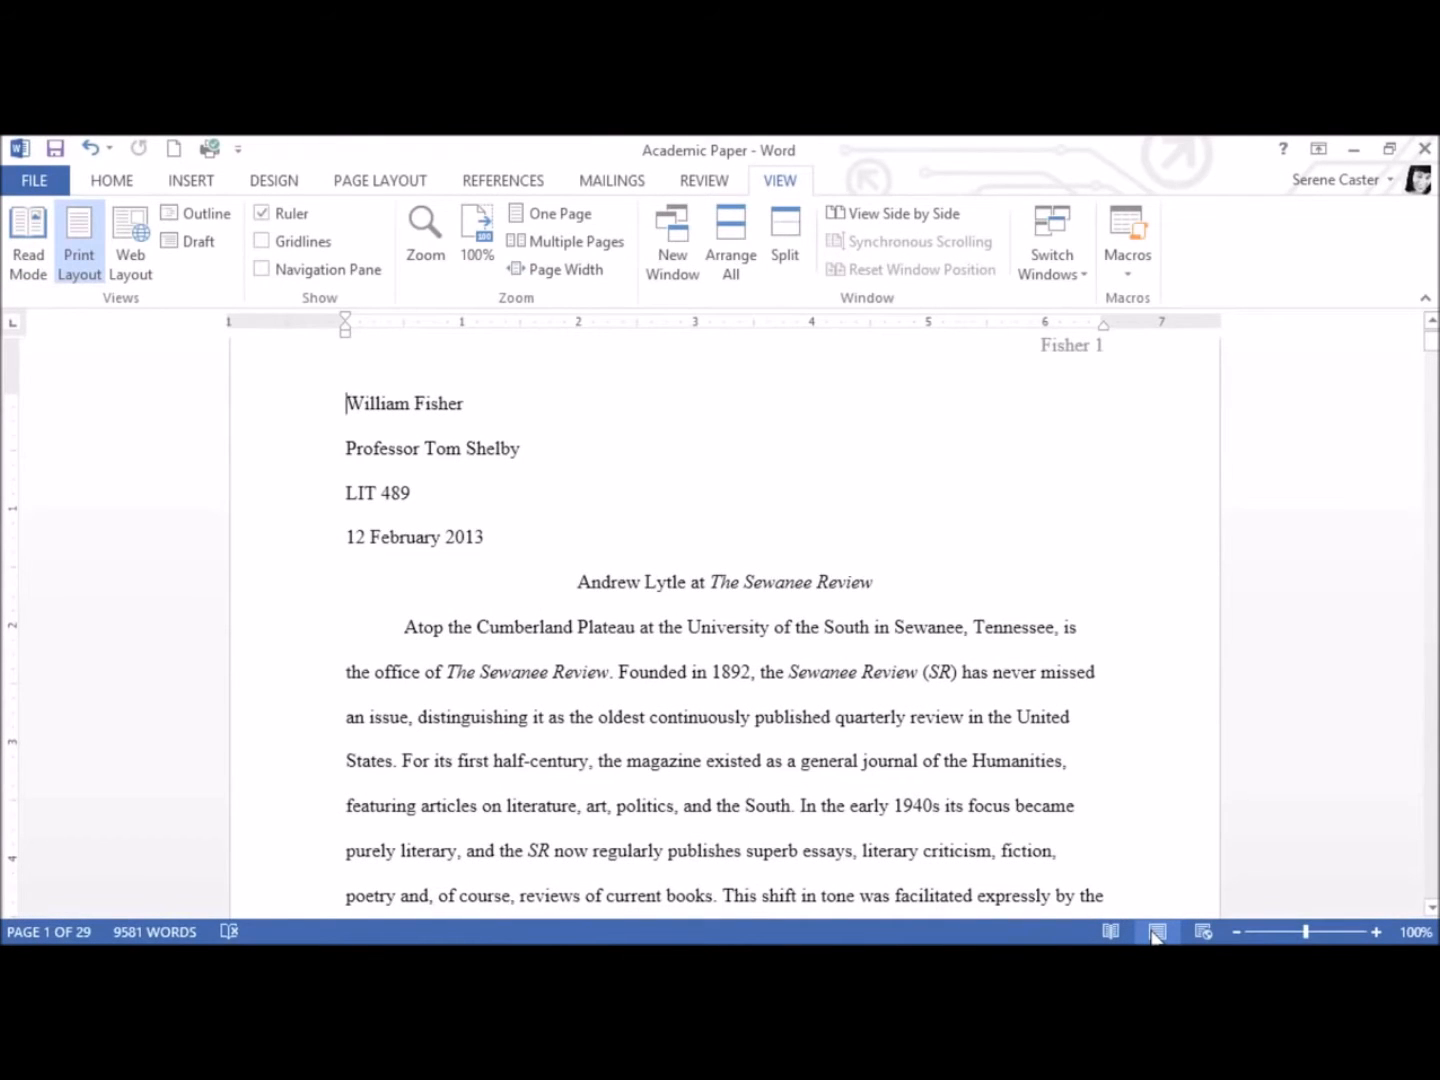
{"action": "left_click", "coordinate": [1203, 931]}
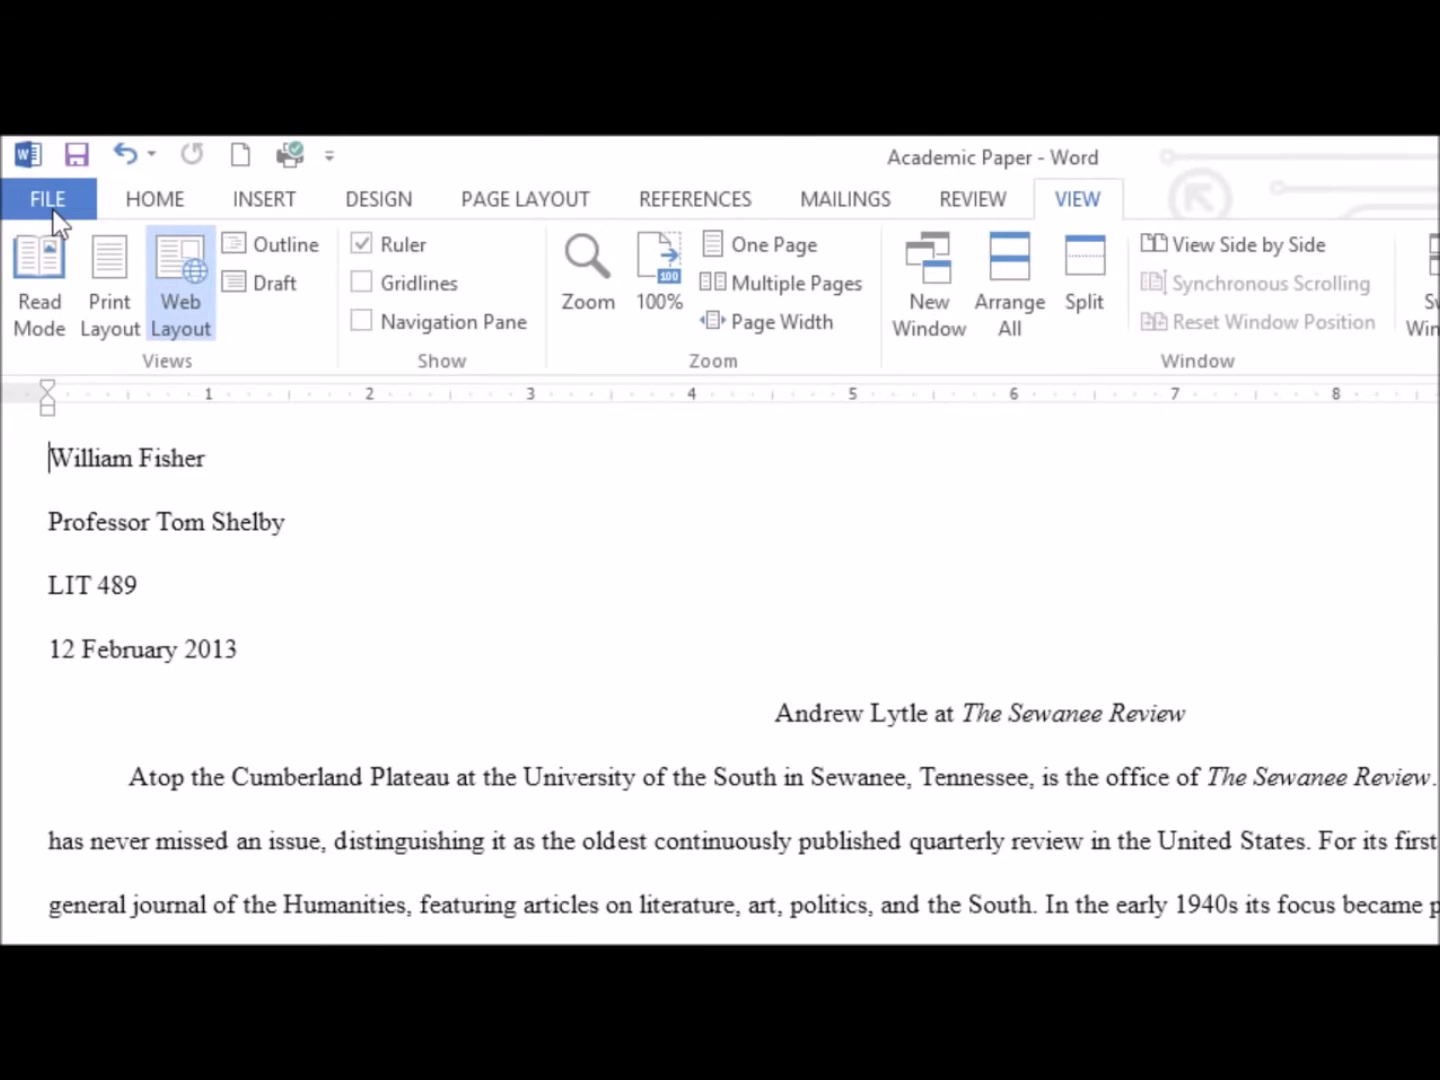
View the Academic Paper's file information and print settings with the preview, and return to the document
{"action": "left_click", "coordinate": [52, 202]}
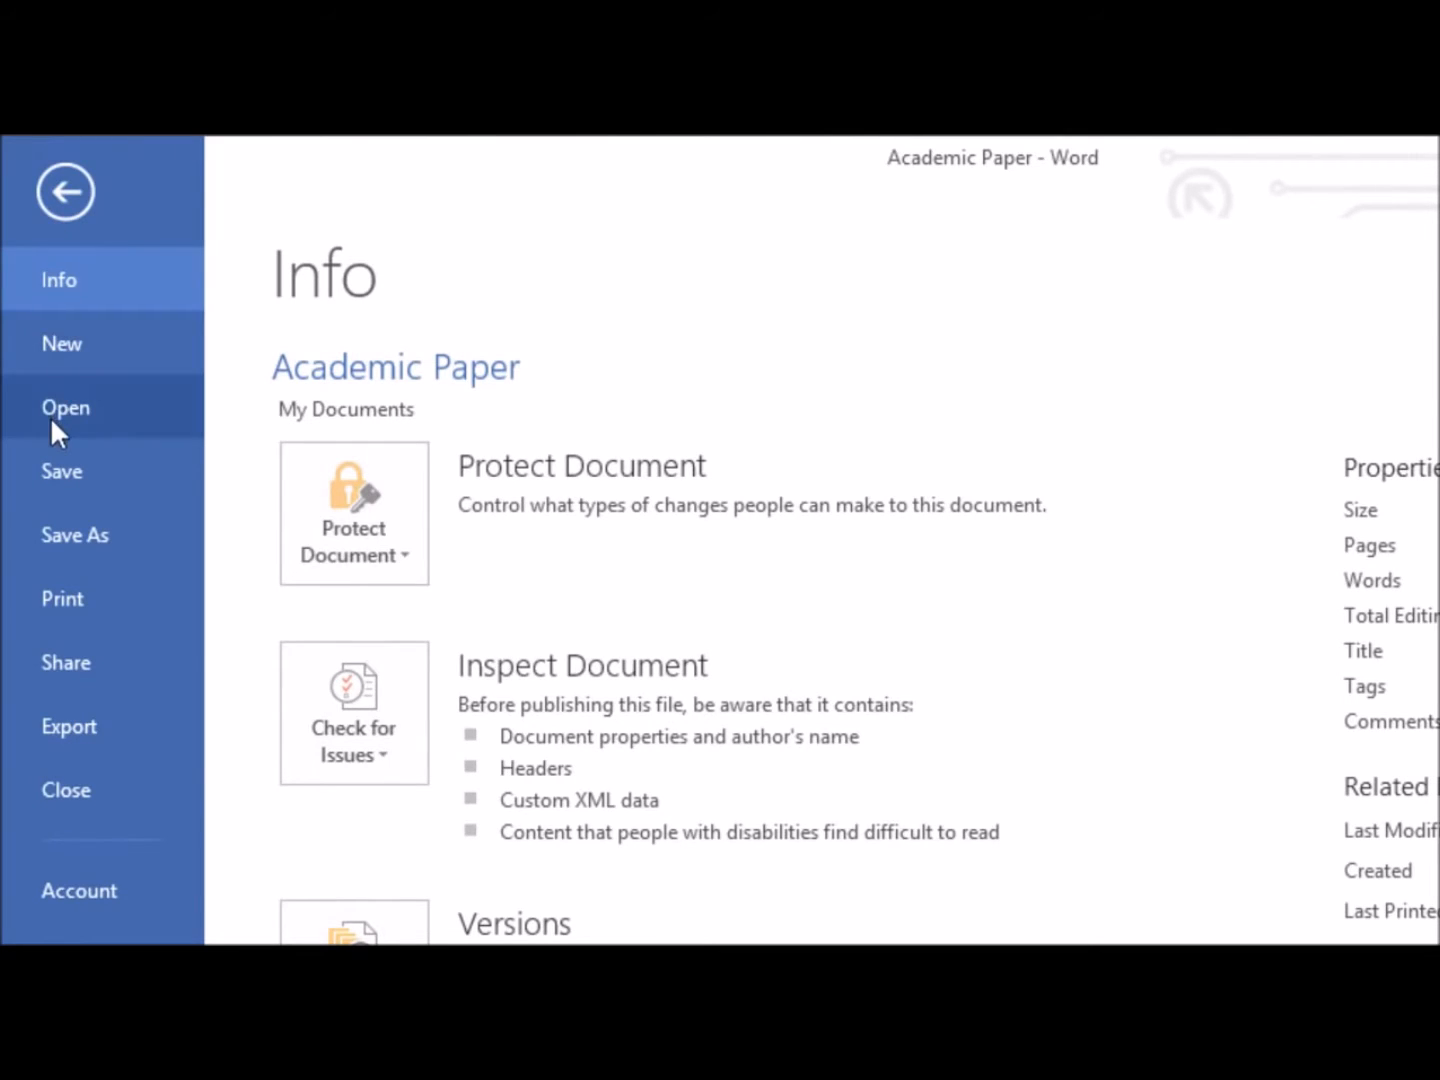
{"action": "left_click", "coordinate": [58, 597]}
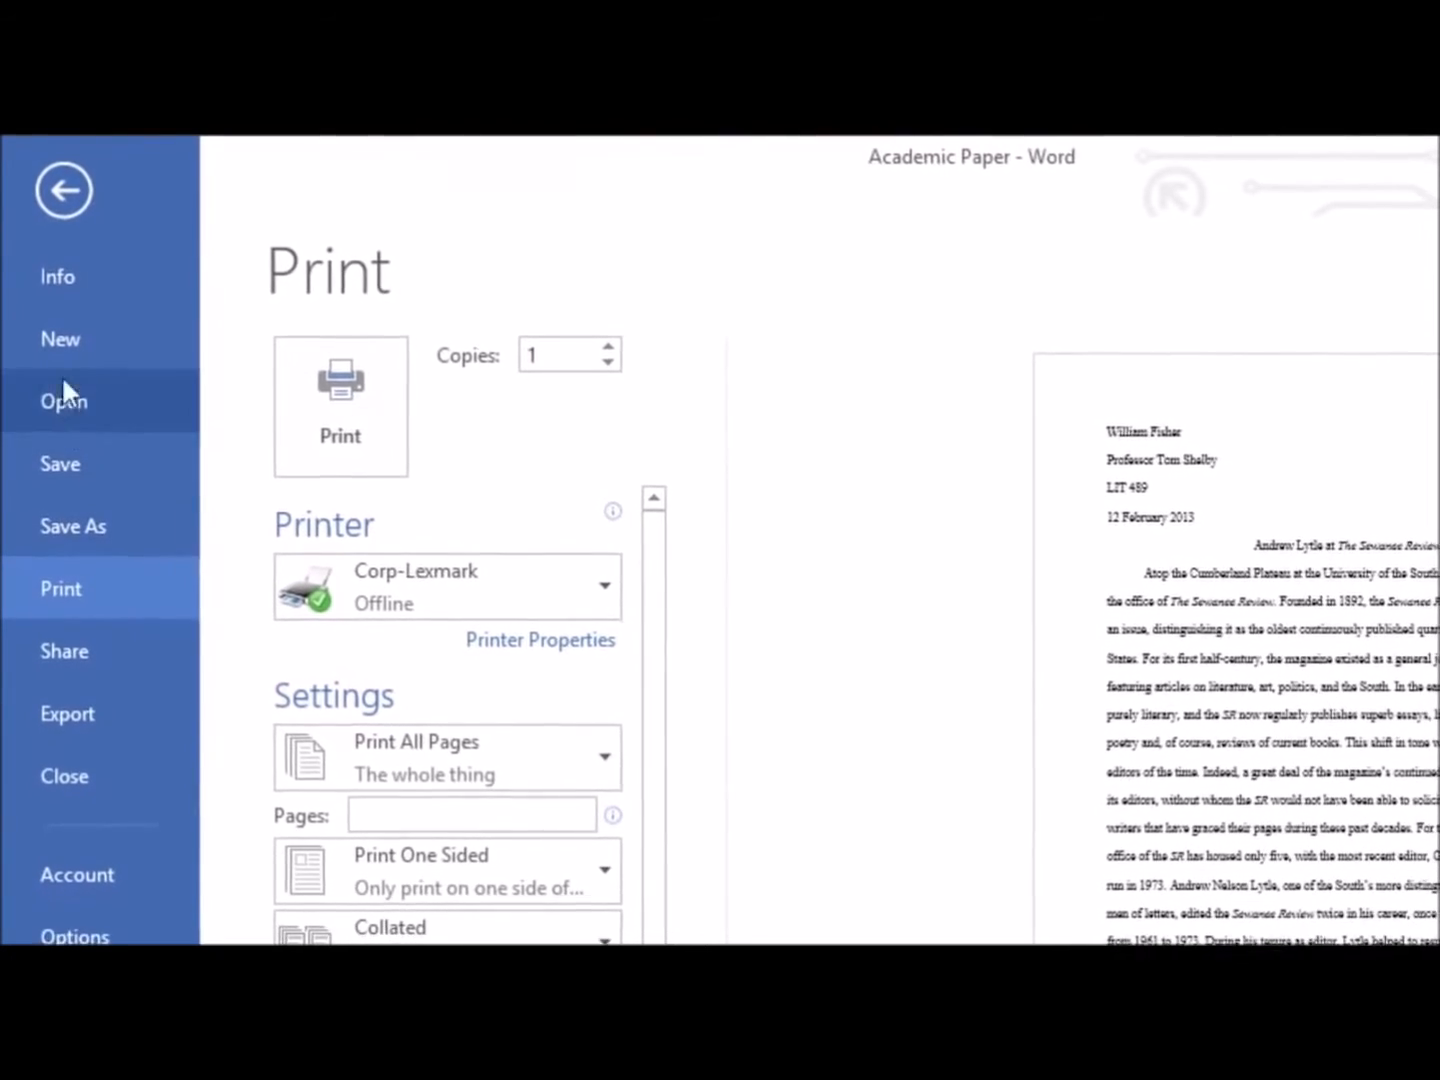
{"action": "left_click", "coordinate": [58, 197]}
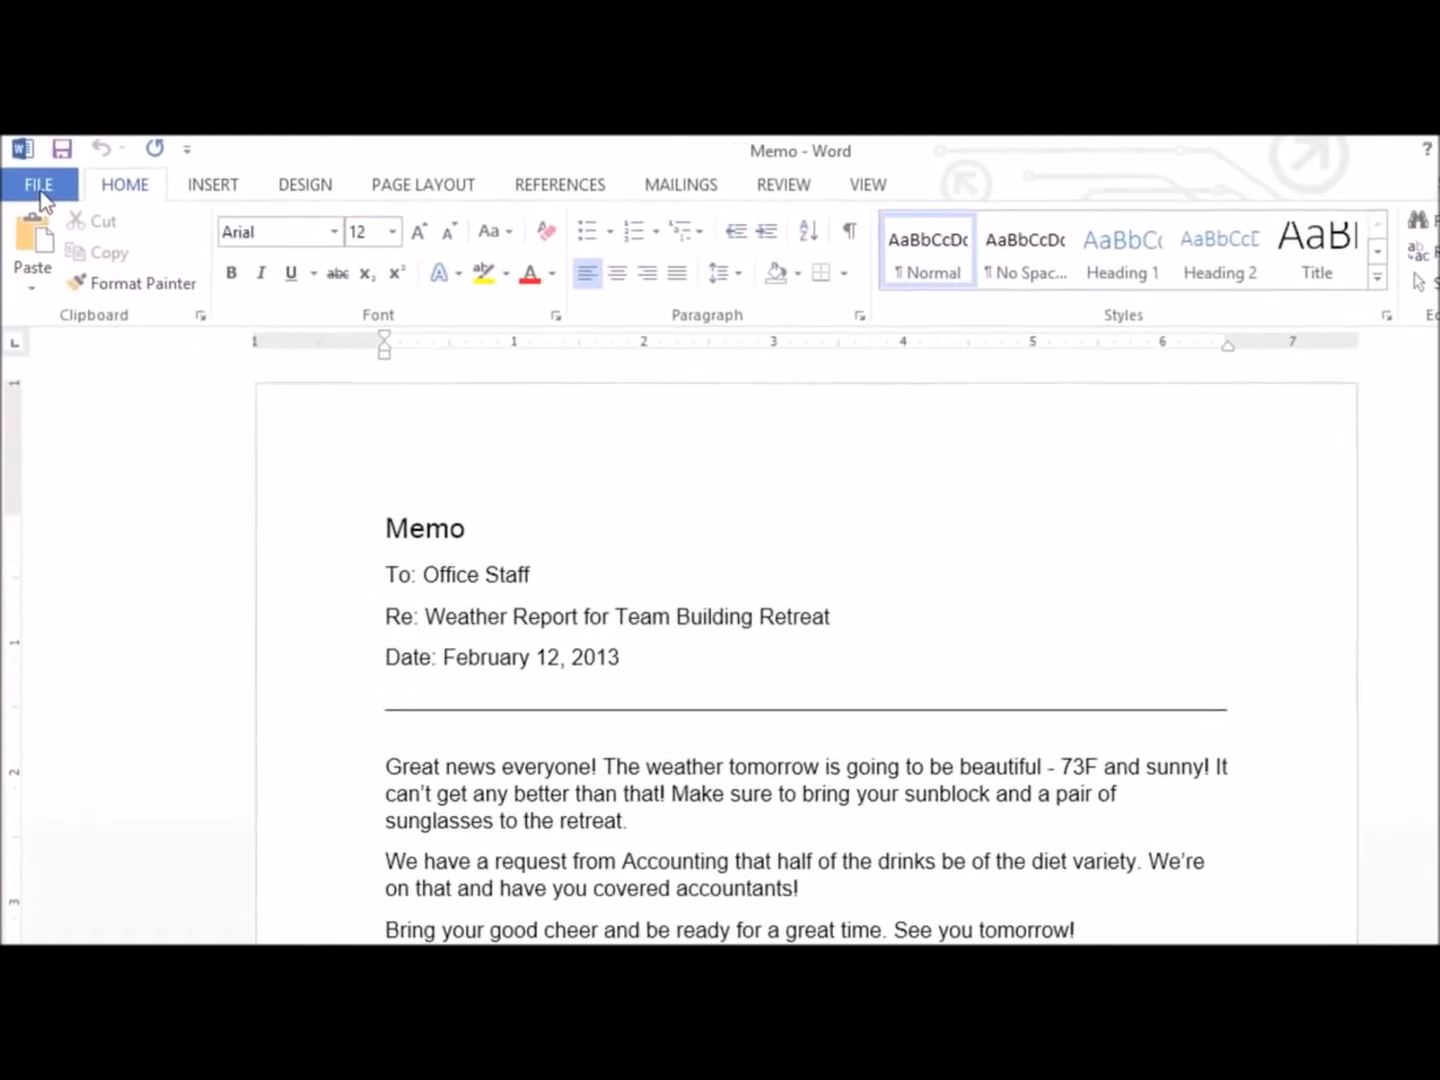
Create a new blank document from the open Memo document
{"action": "left_click", "coordinate": [35, 180]}
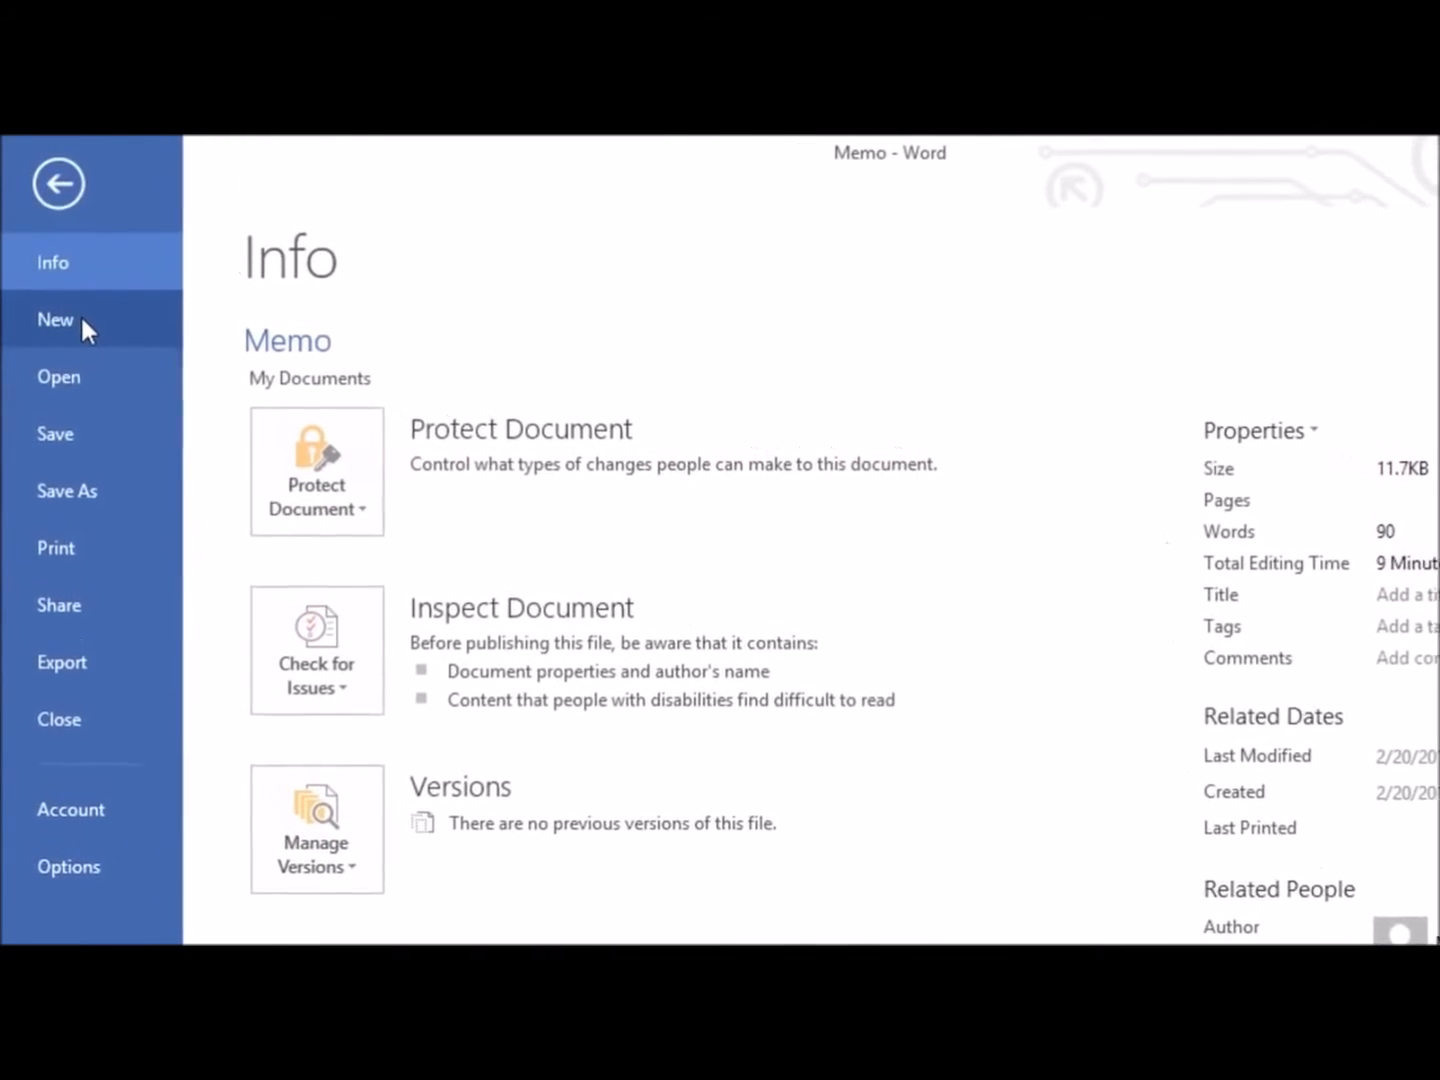
{"action": "left_click", "coordinate": [74, 303]}
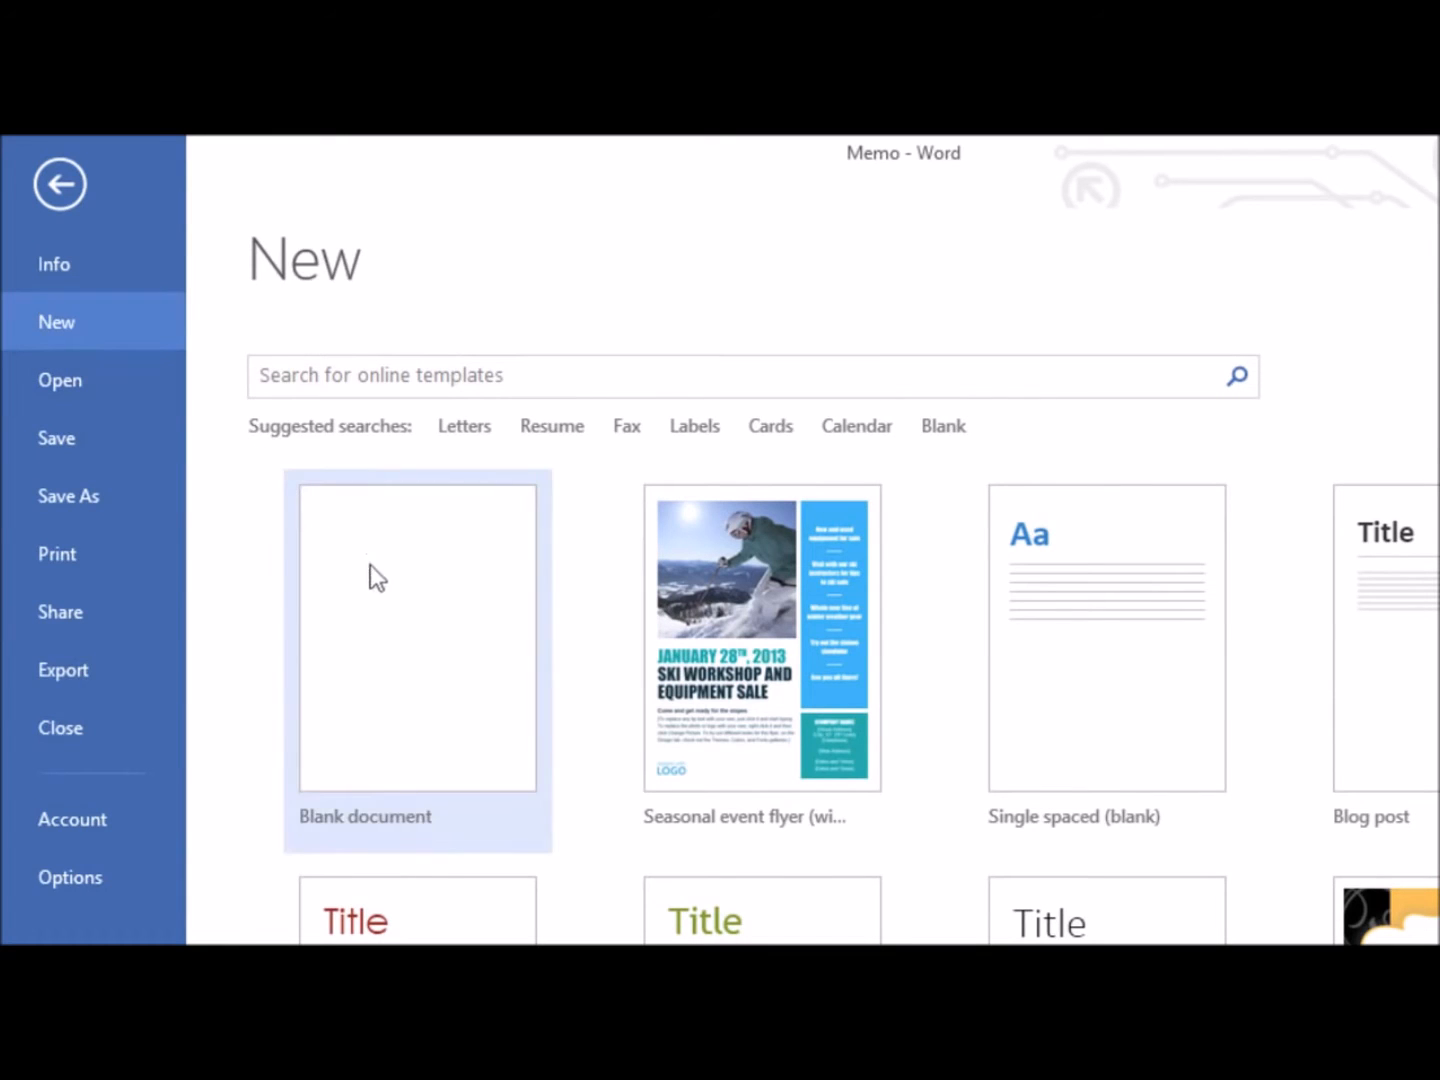
{"action": "left_click", "coordinate": [394, 590]}
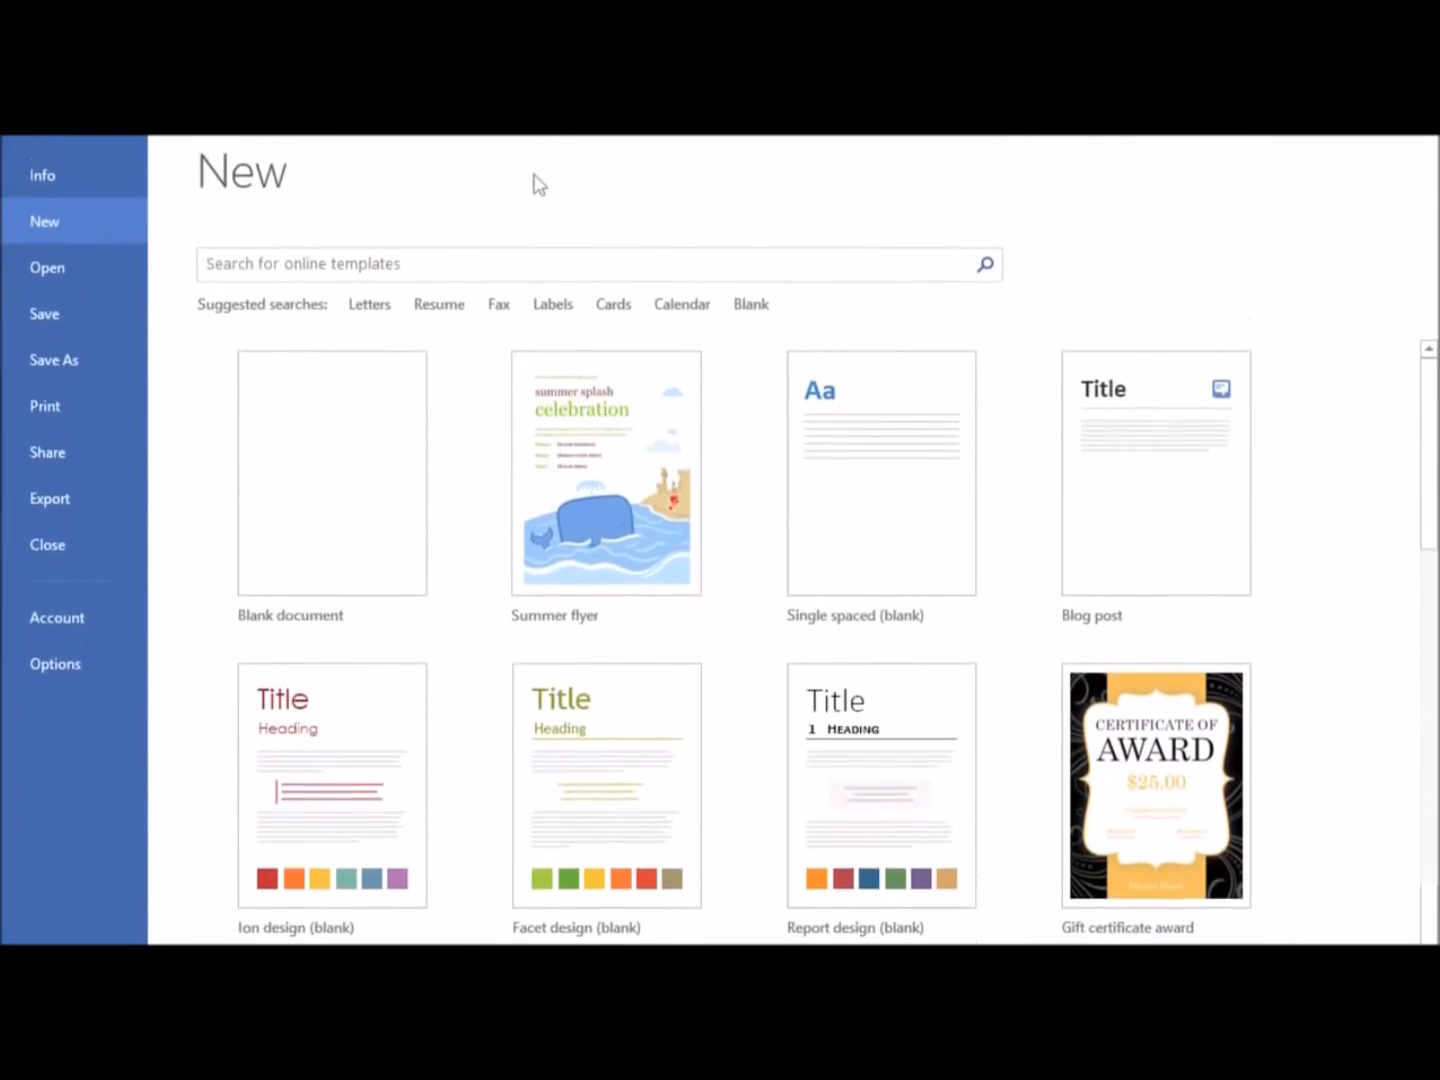
Search the online templates for "flyer" and create a document from the Seasonal event flyer (autumn) template
{"action": "left_click", "coordinate": [432, 224]}
{"action": "type", "text": "flyer"}
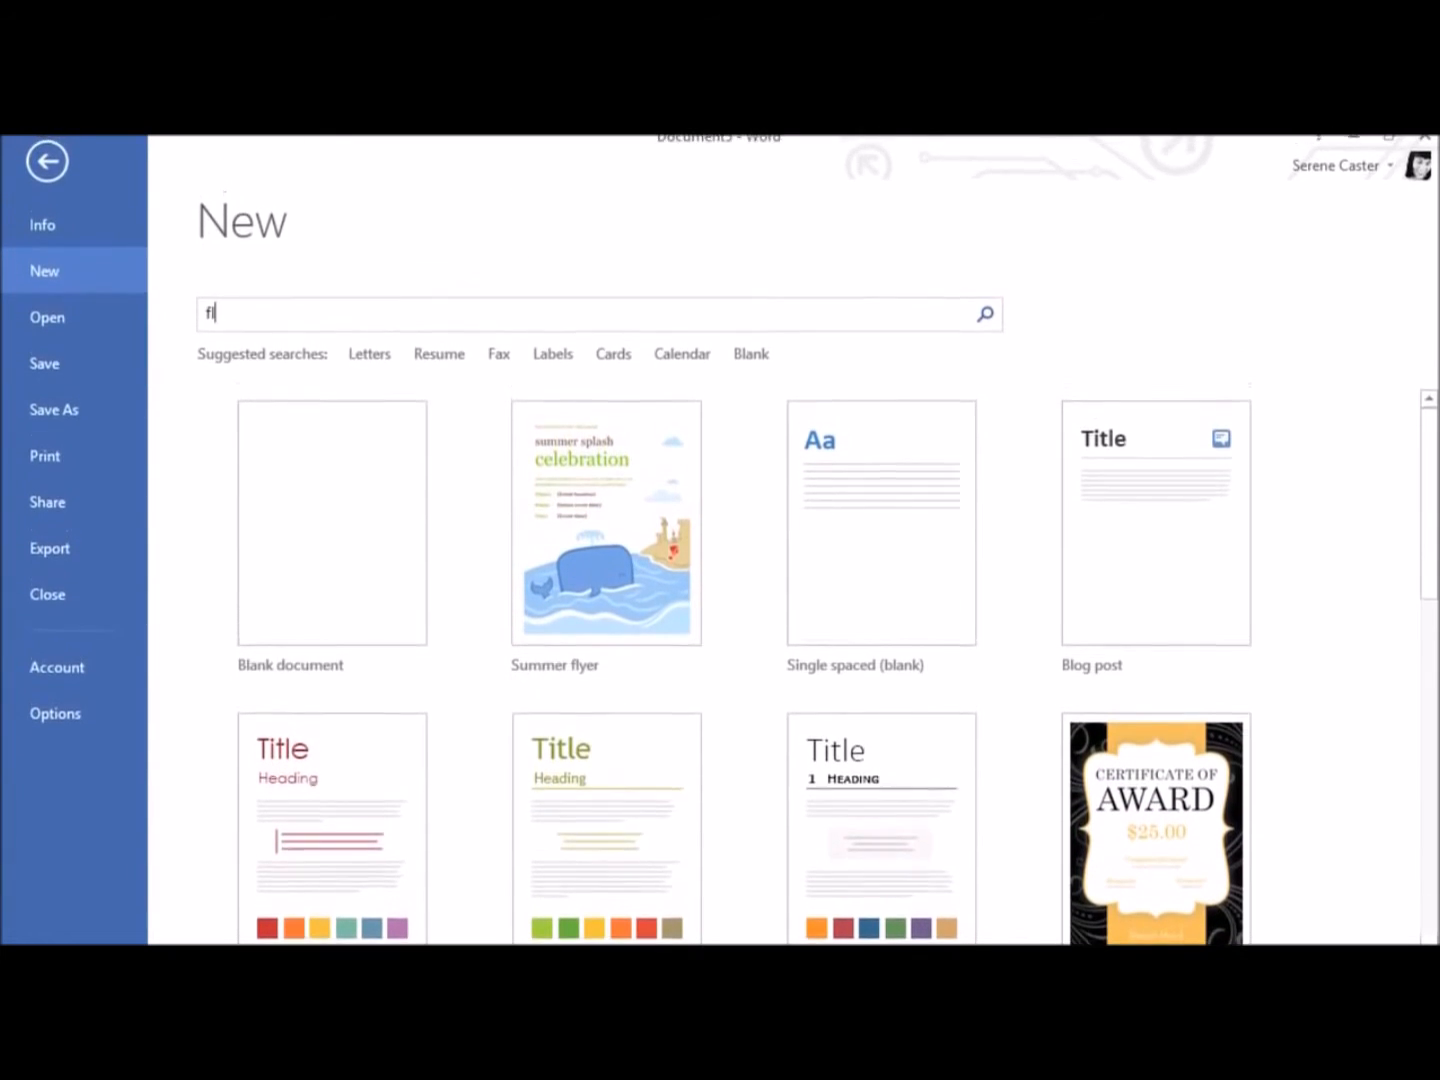
{"action": "key", "text": "Return"}
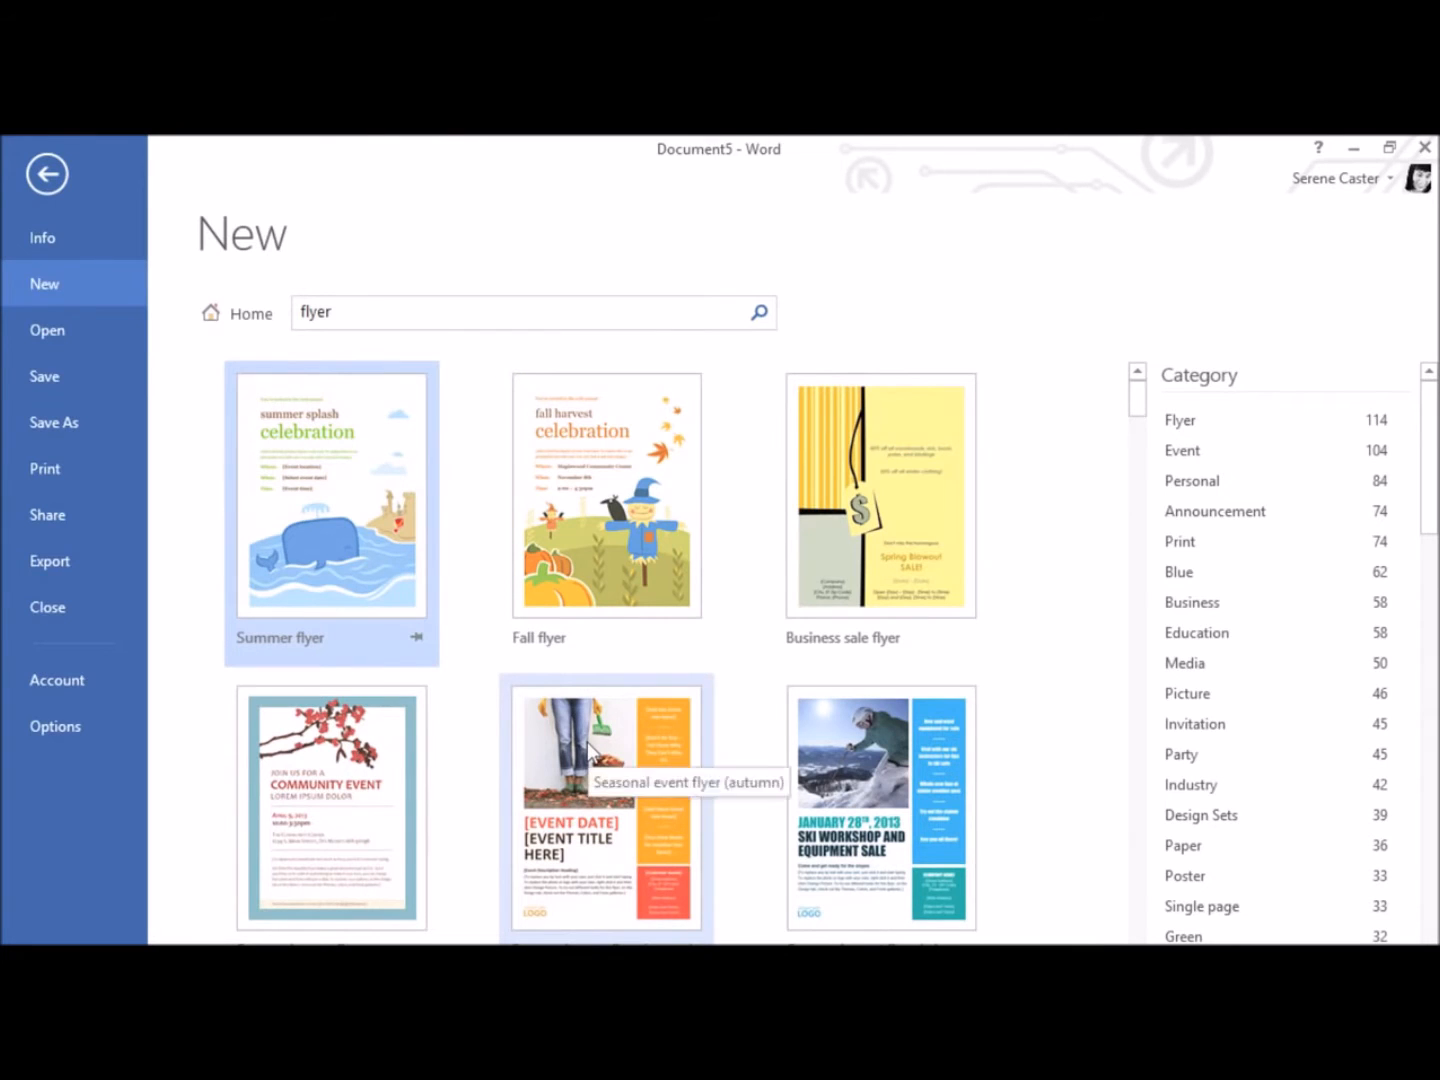
{"action": "left_click", "coordinate": [588, 743]}
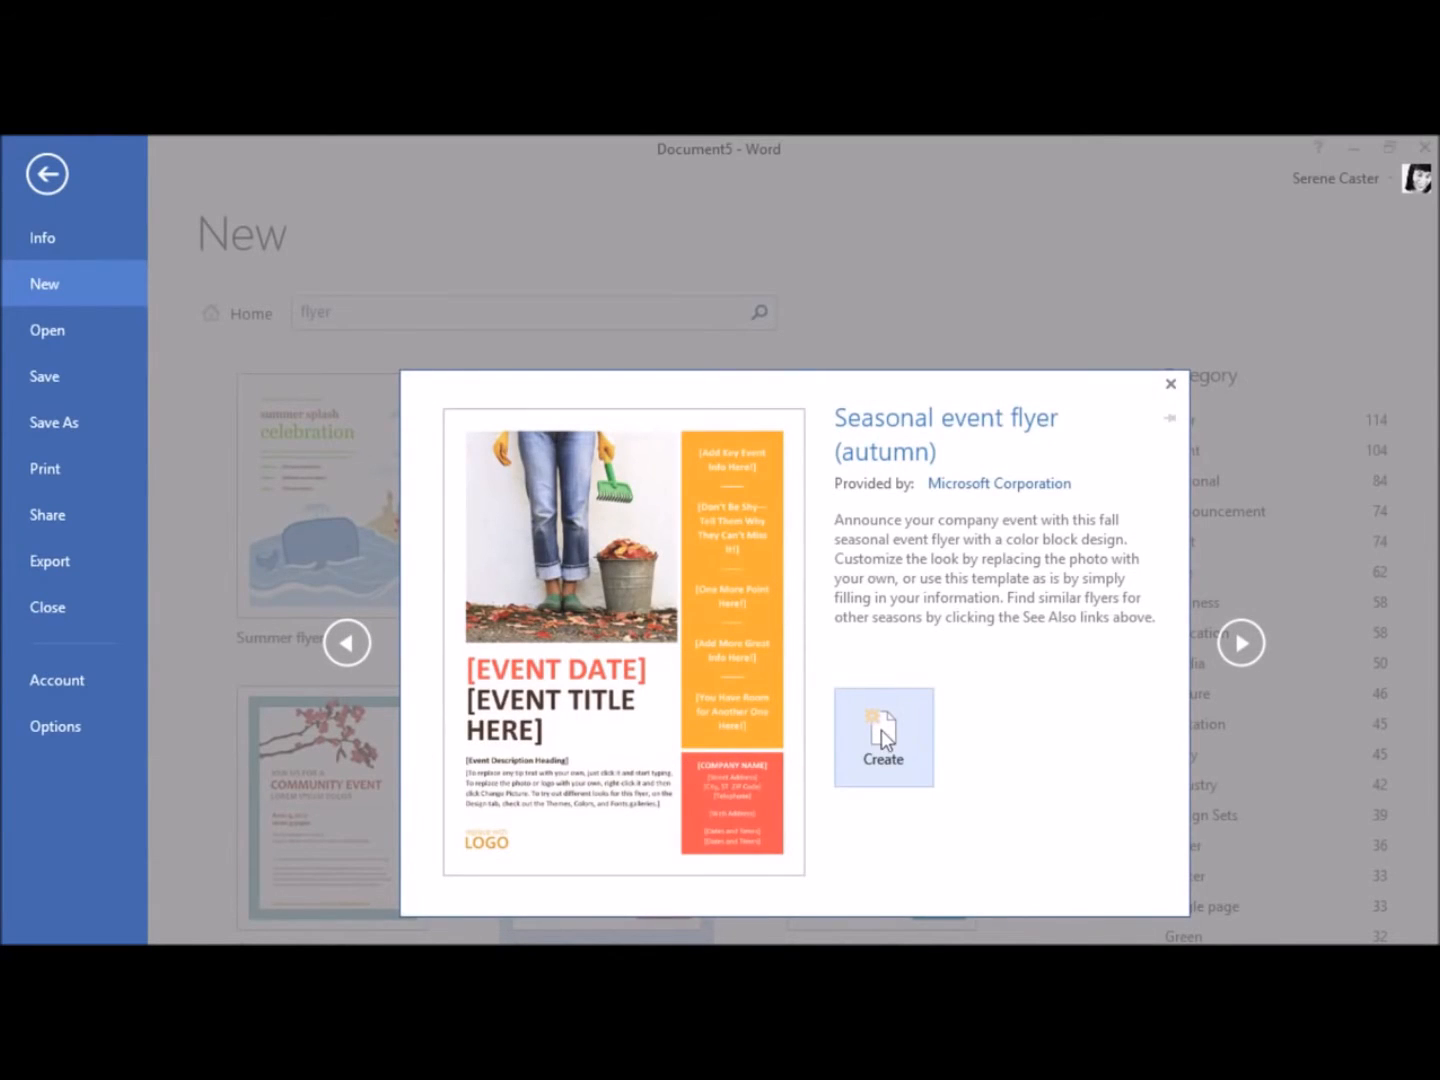
{"action": "left_click", "coordinate": [882, 729]}
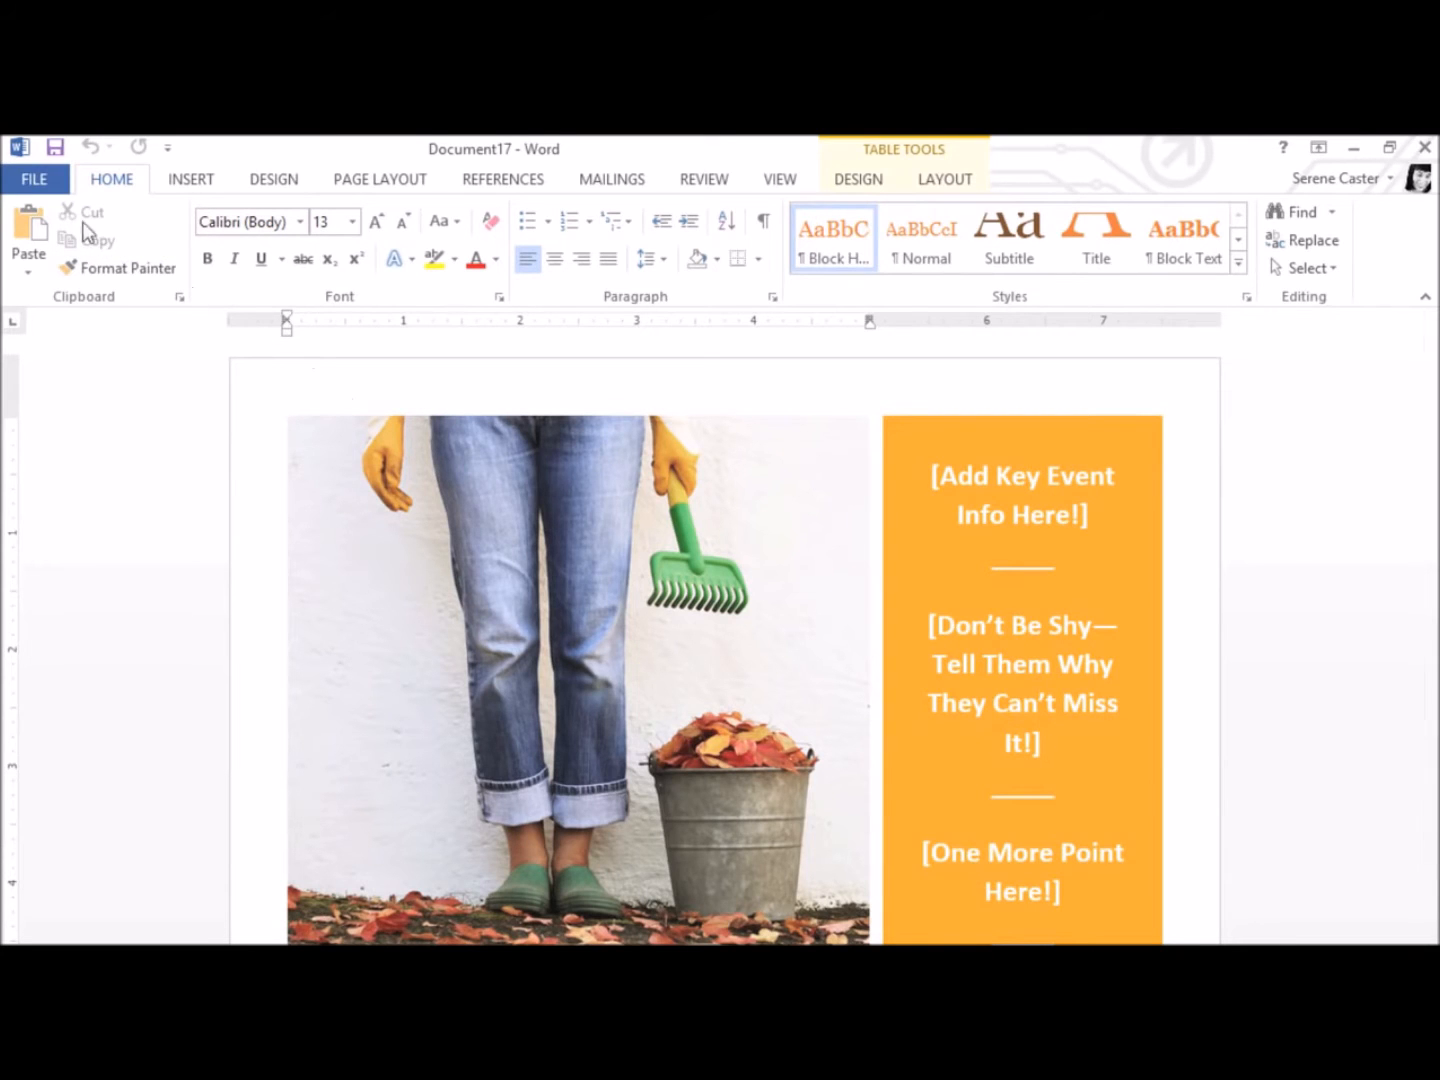
Pin Resume, Press Release and Team Building Retreat Flyer in the list of recent documents
{"action": "left_click", "coordinate": [38, 185]}
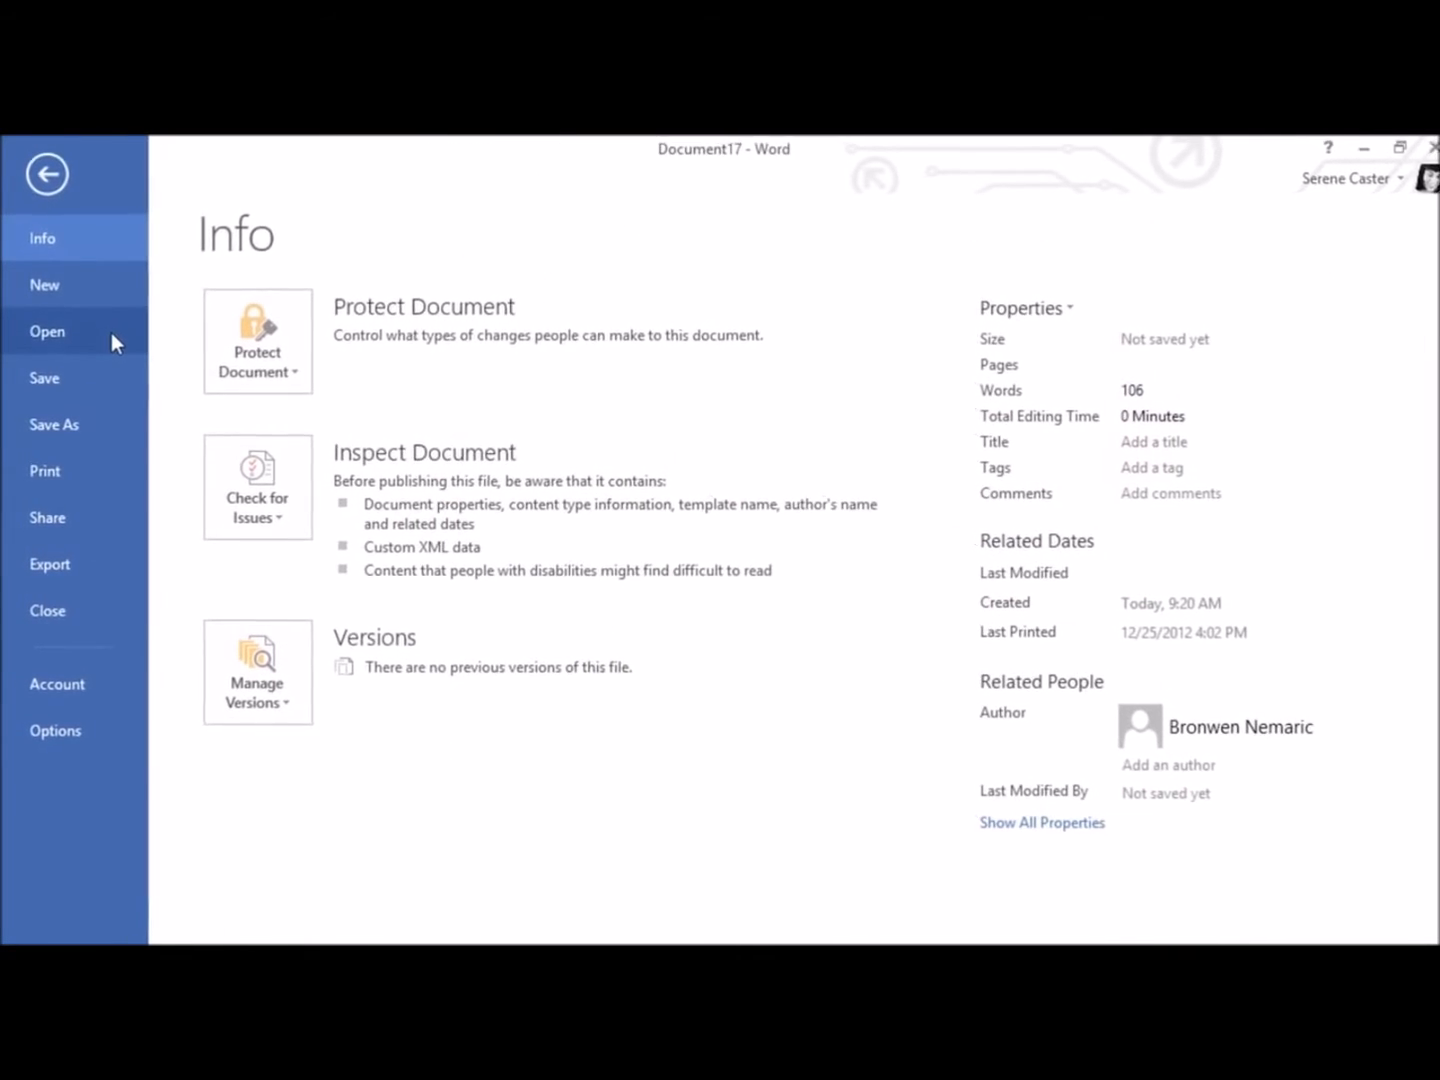
{"action": "left_click", "coordinate": [112, 333]}
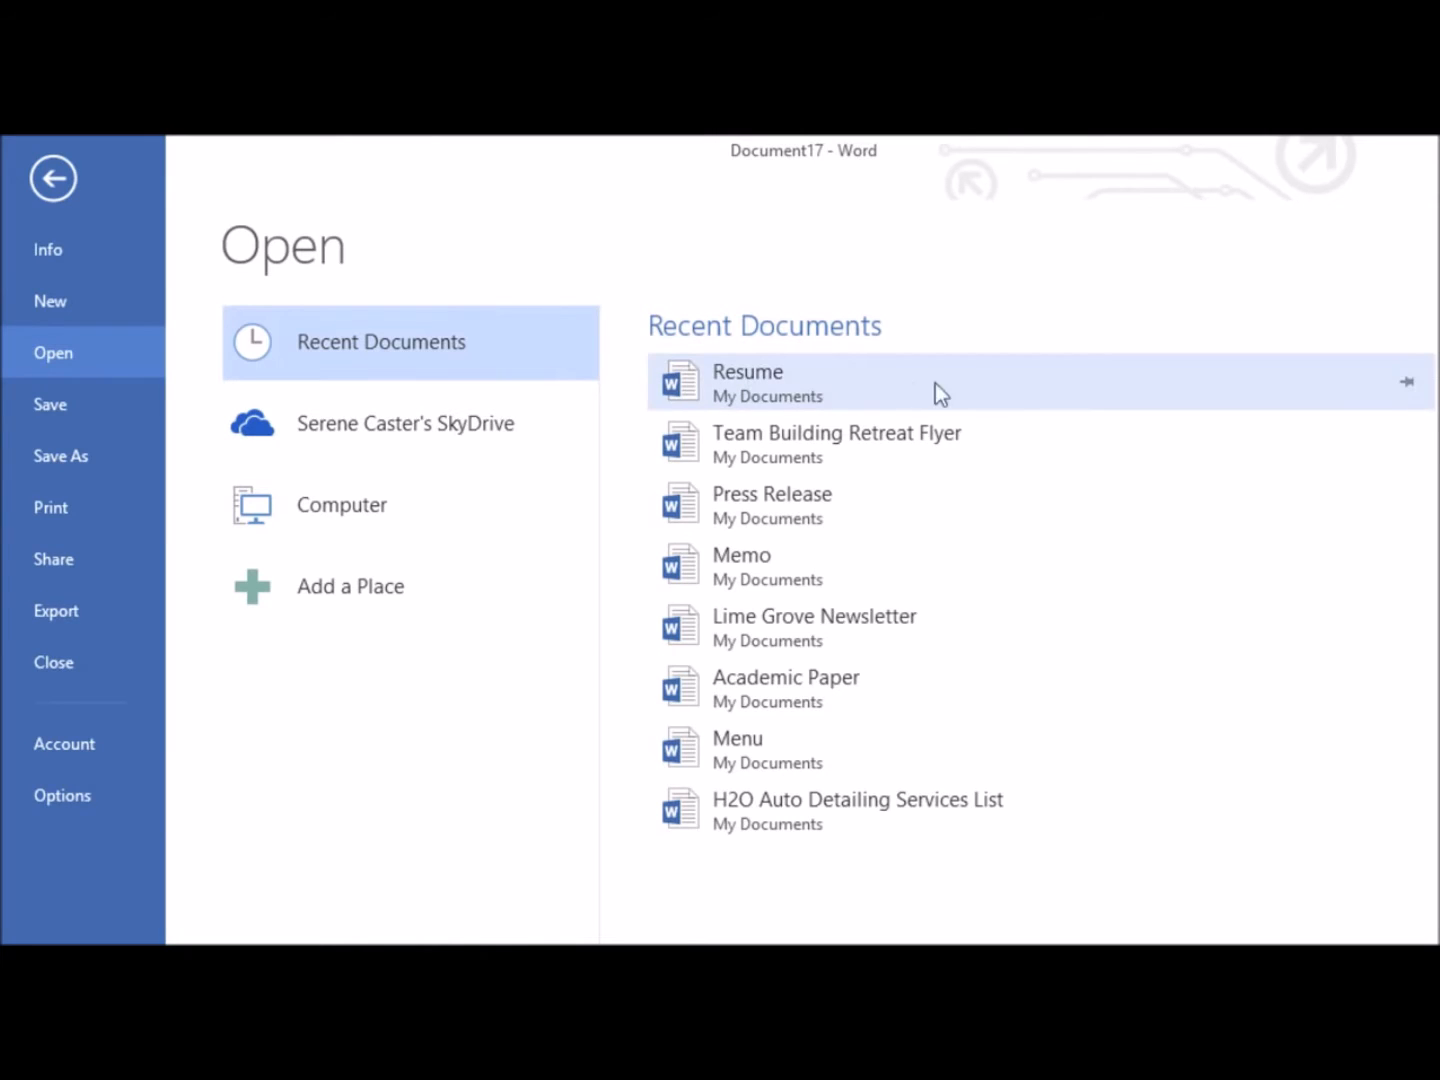
{"action": "left_click", "coordinate": [1408, 383]}
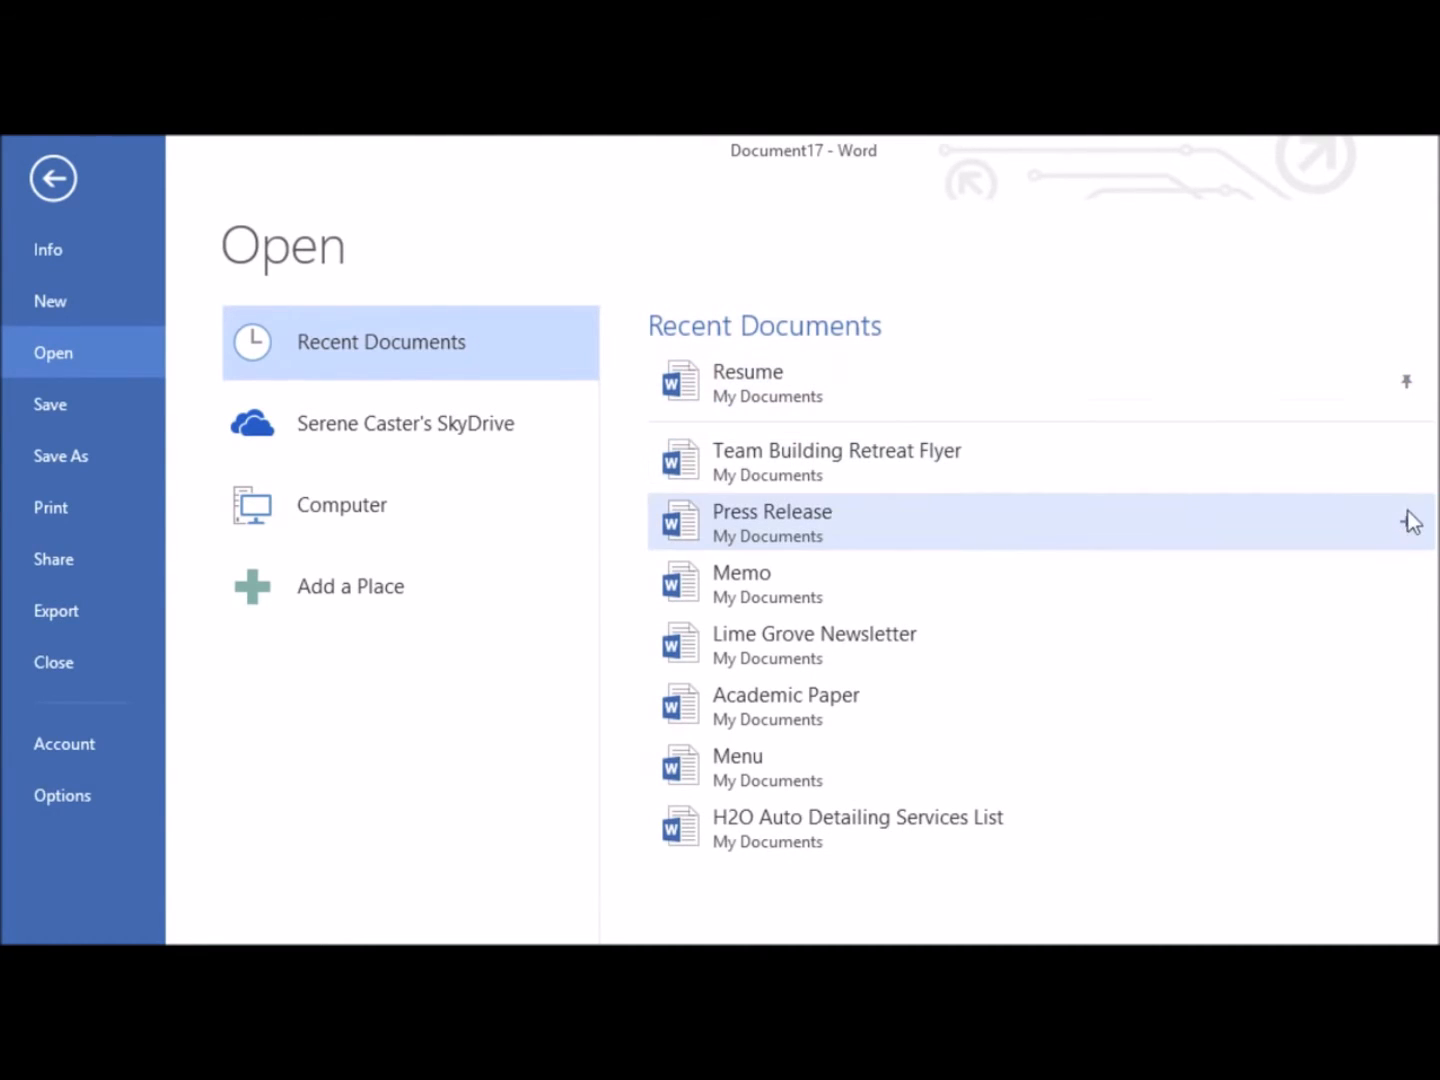
{"action": "left_click", "coordinate": [1408, 528]}
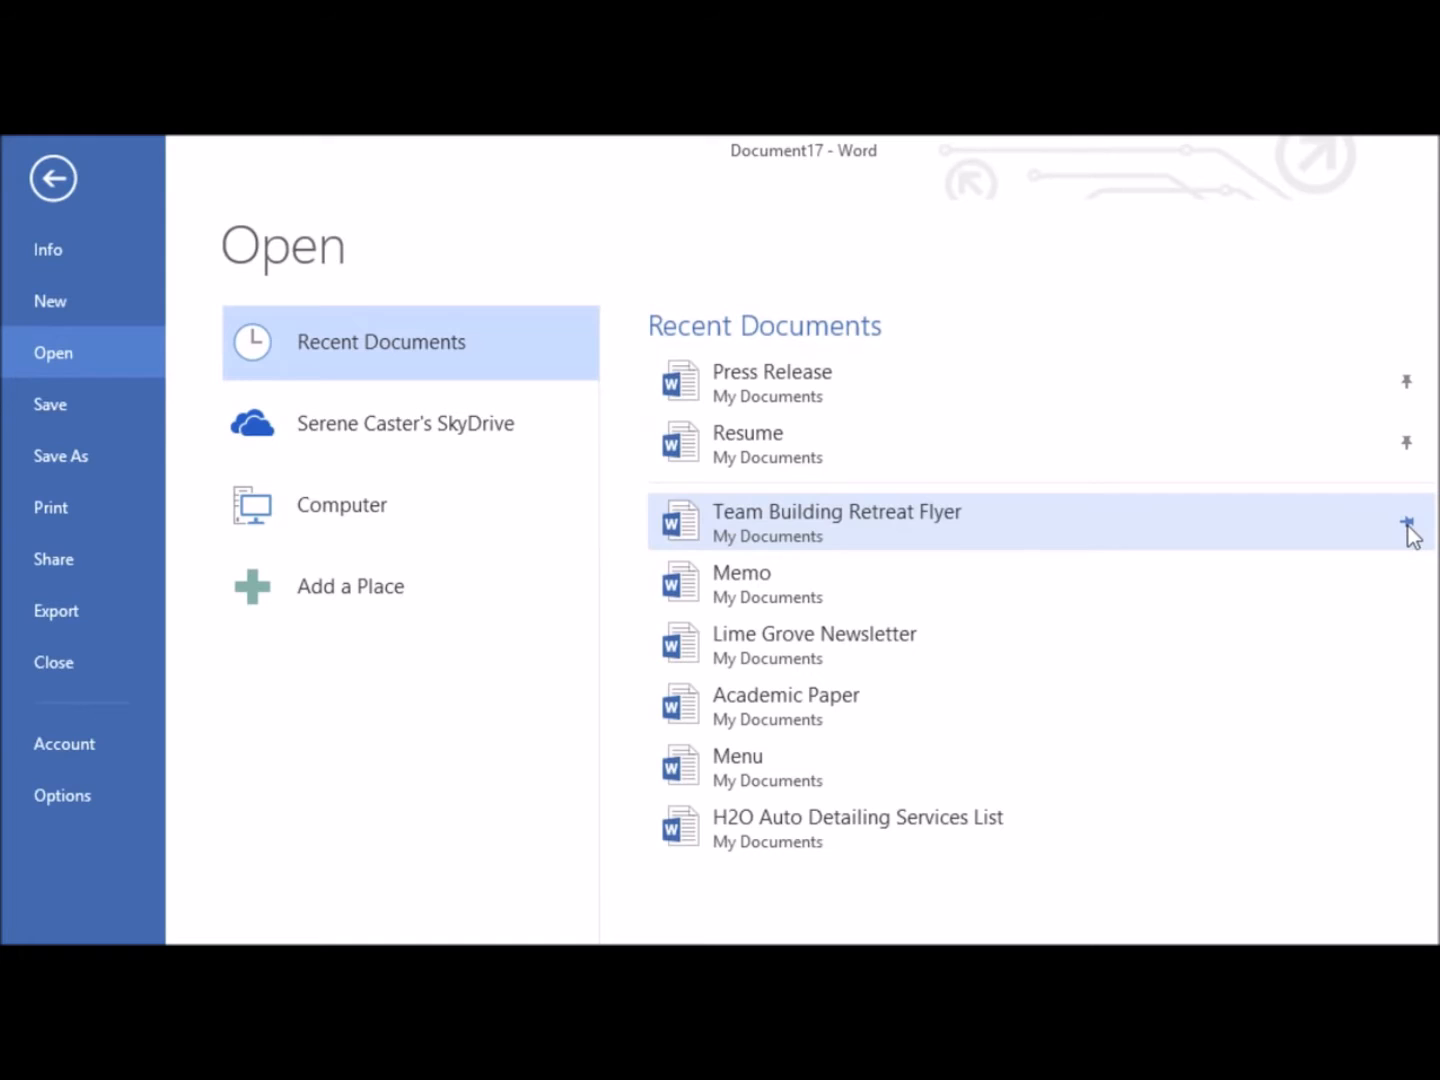
{"action": "left_click", "coordinate": [1407, 524]}
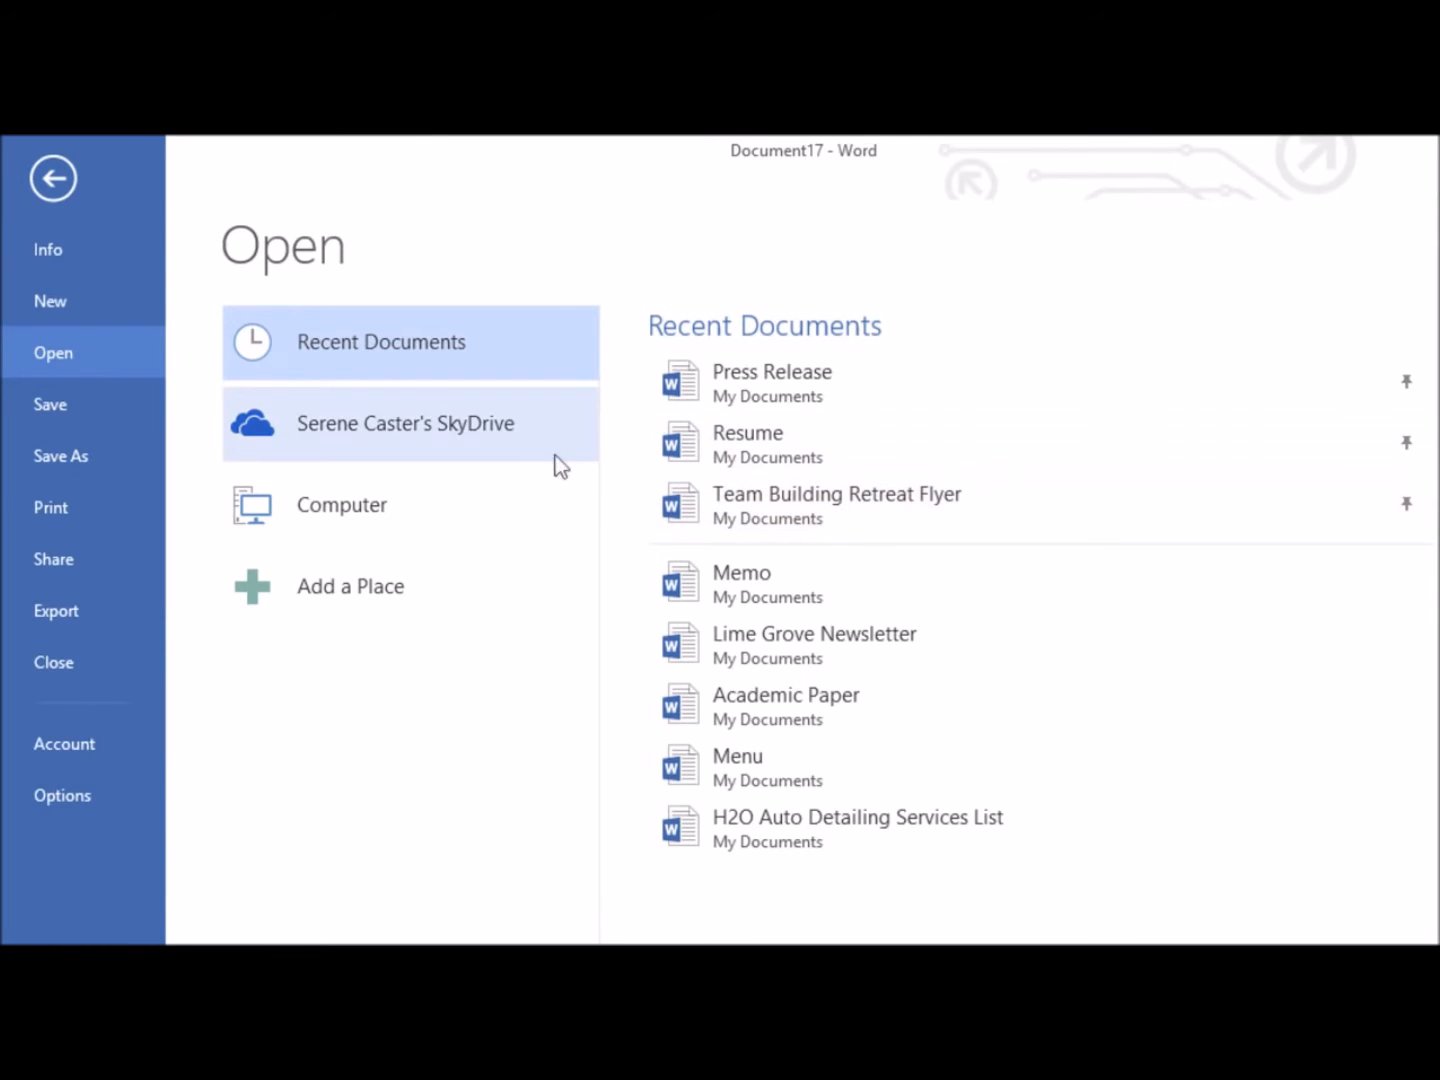
Open the Chain of Command document from the Documents library on the computer
{"action": "left_click", "coordinate": [478, 447]}
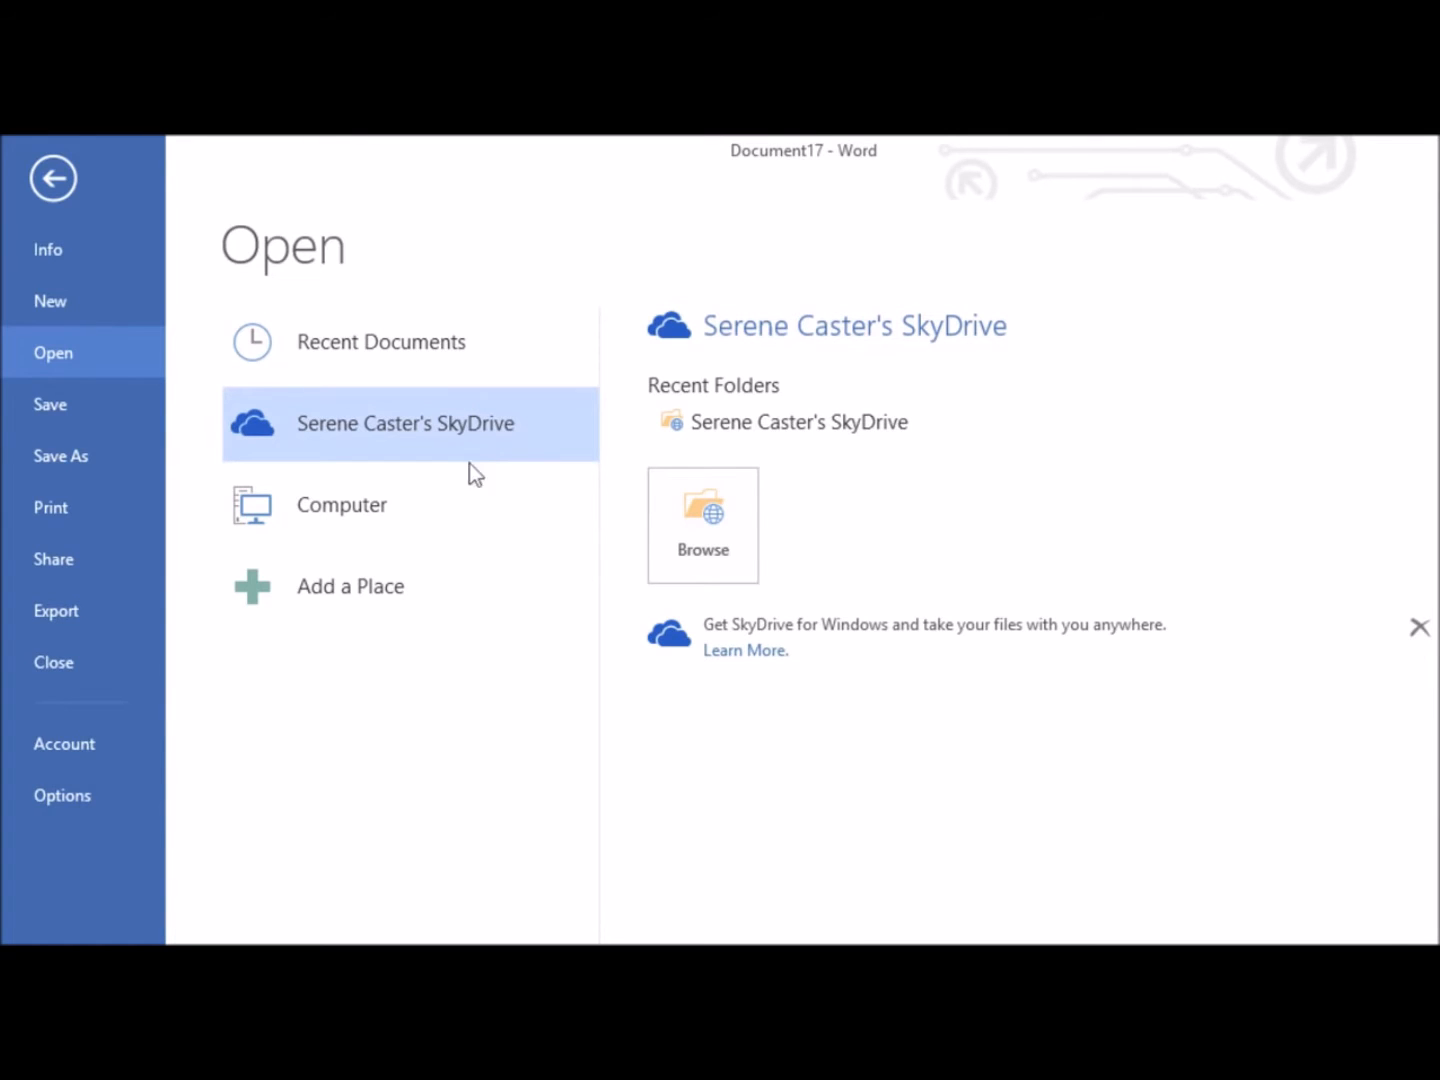
{"action": "left_click", "coordinate": [455, 512]}
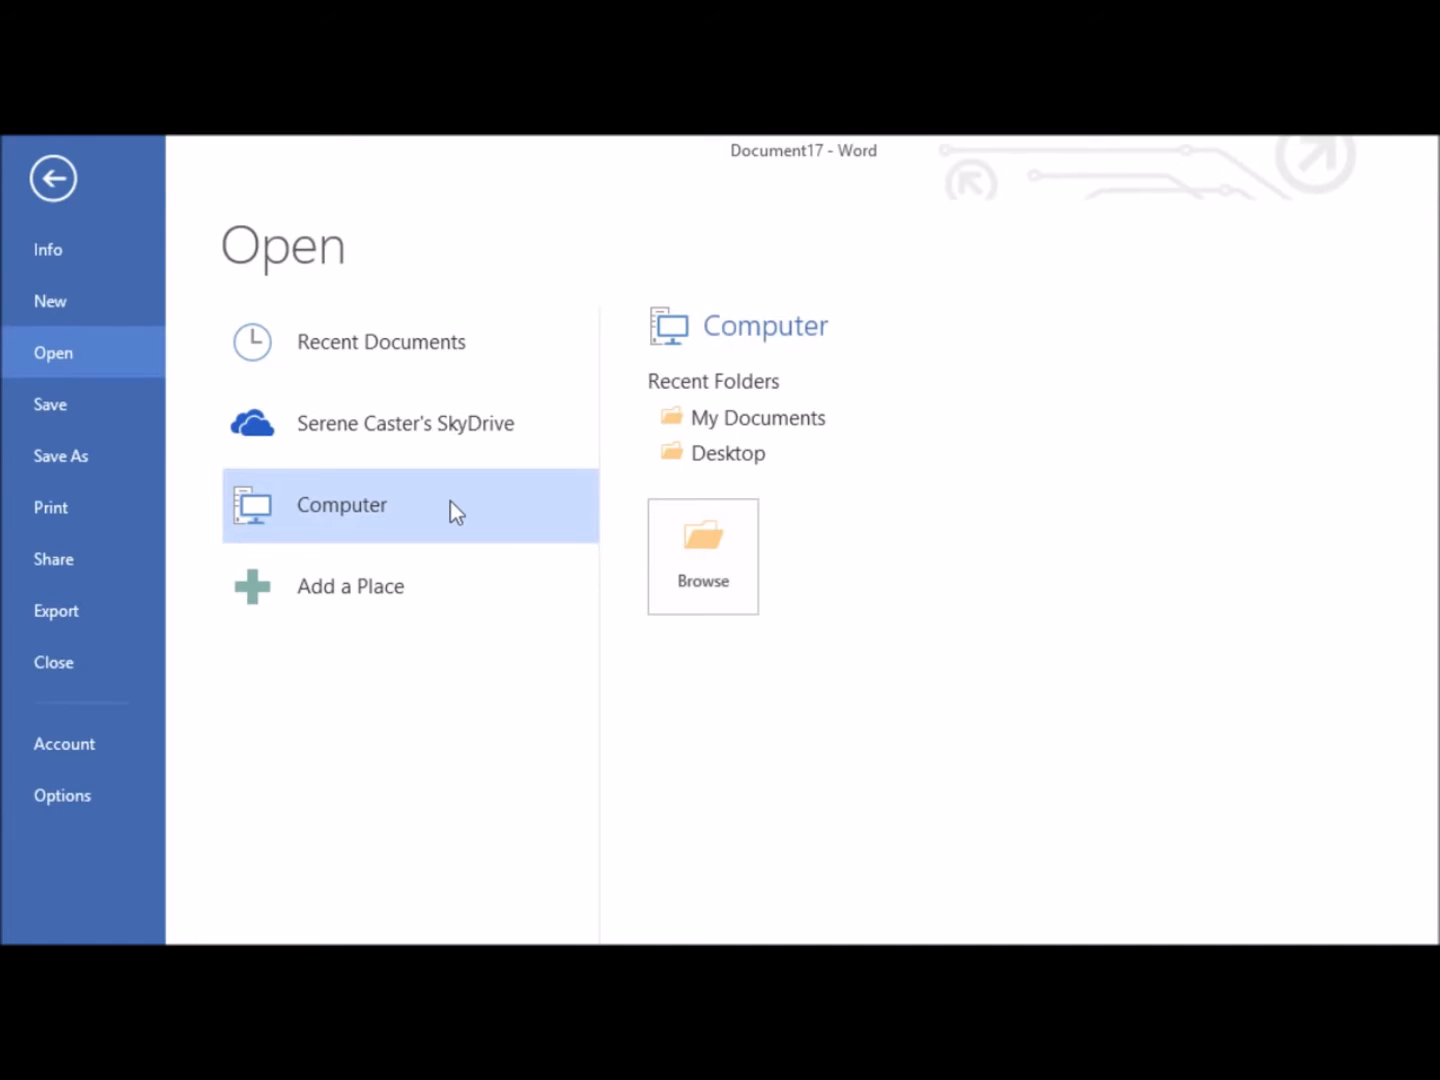
{"action": "left_click", "coordinate": [684, 531]}
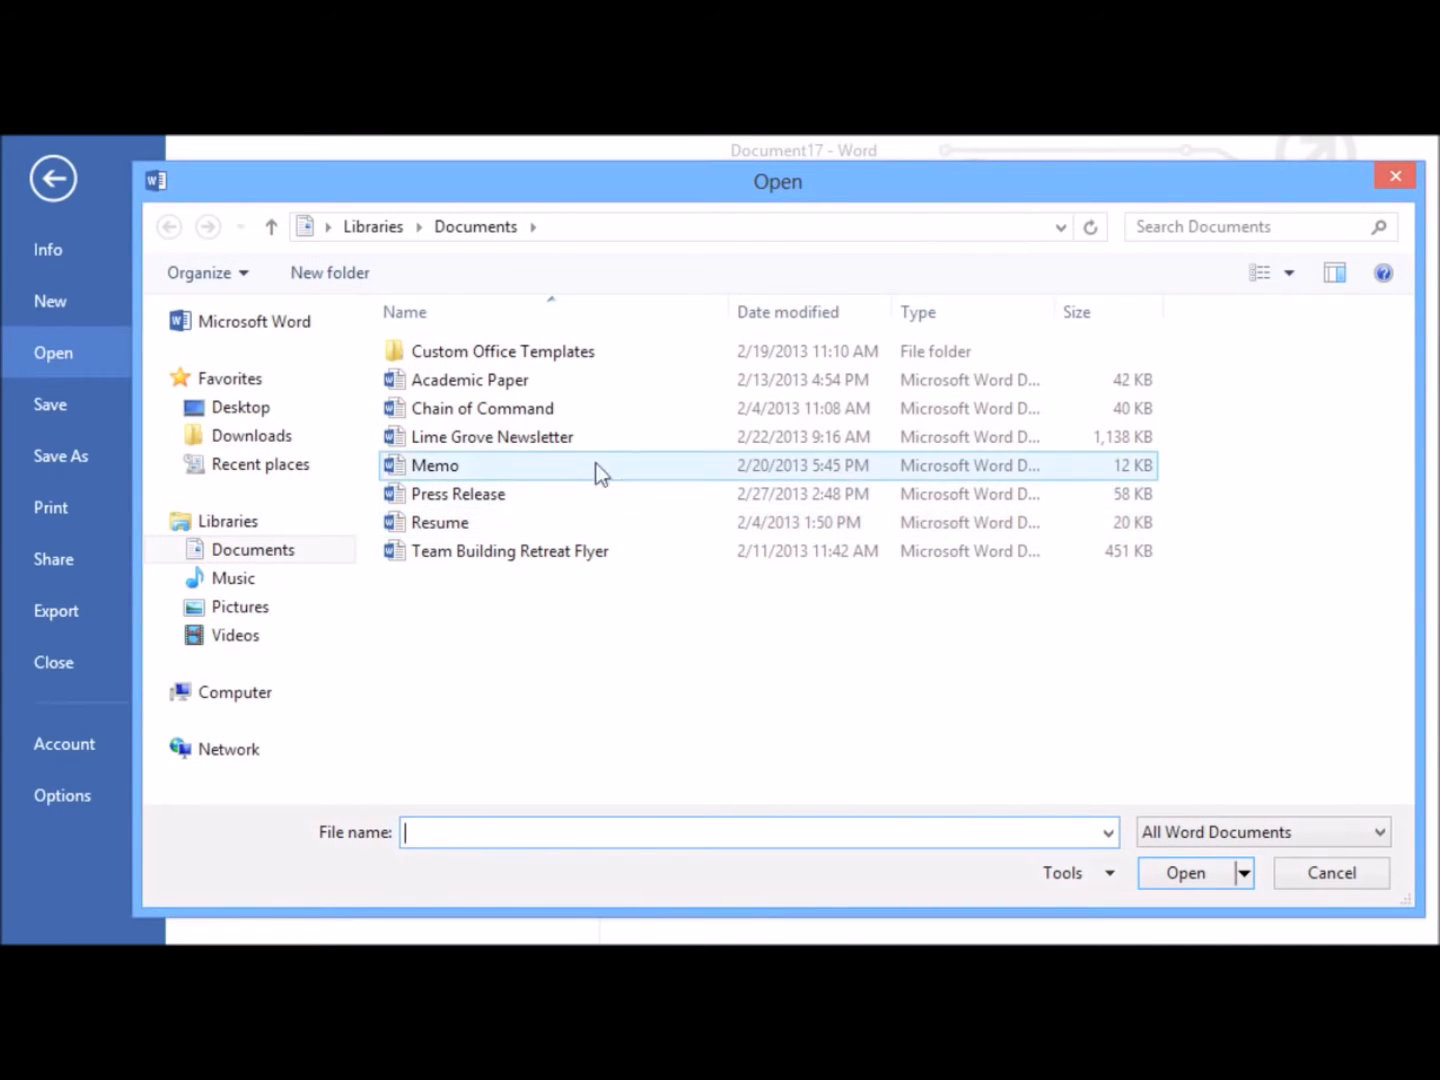
{"action": "left_click", "coordinate": [546, 412]}
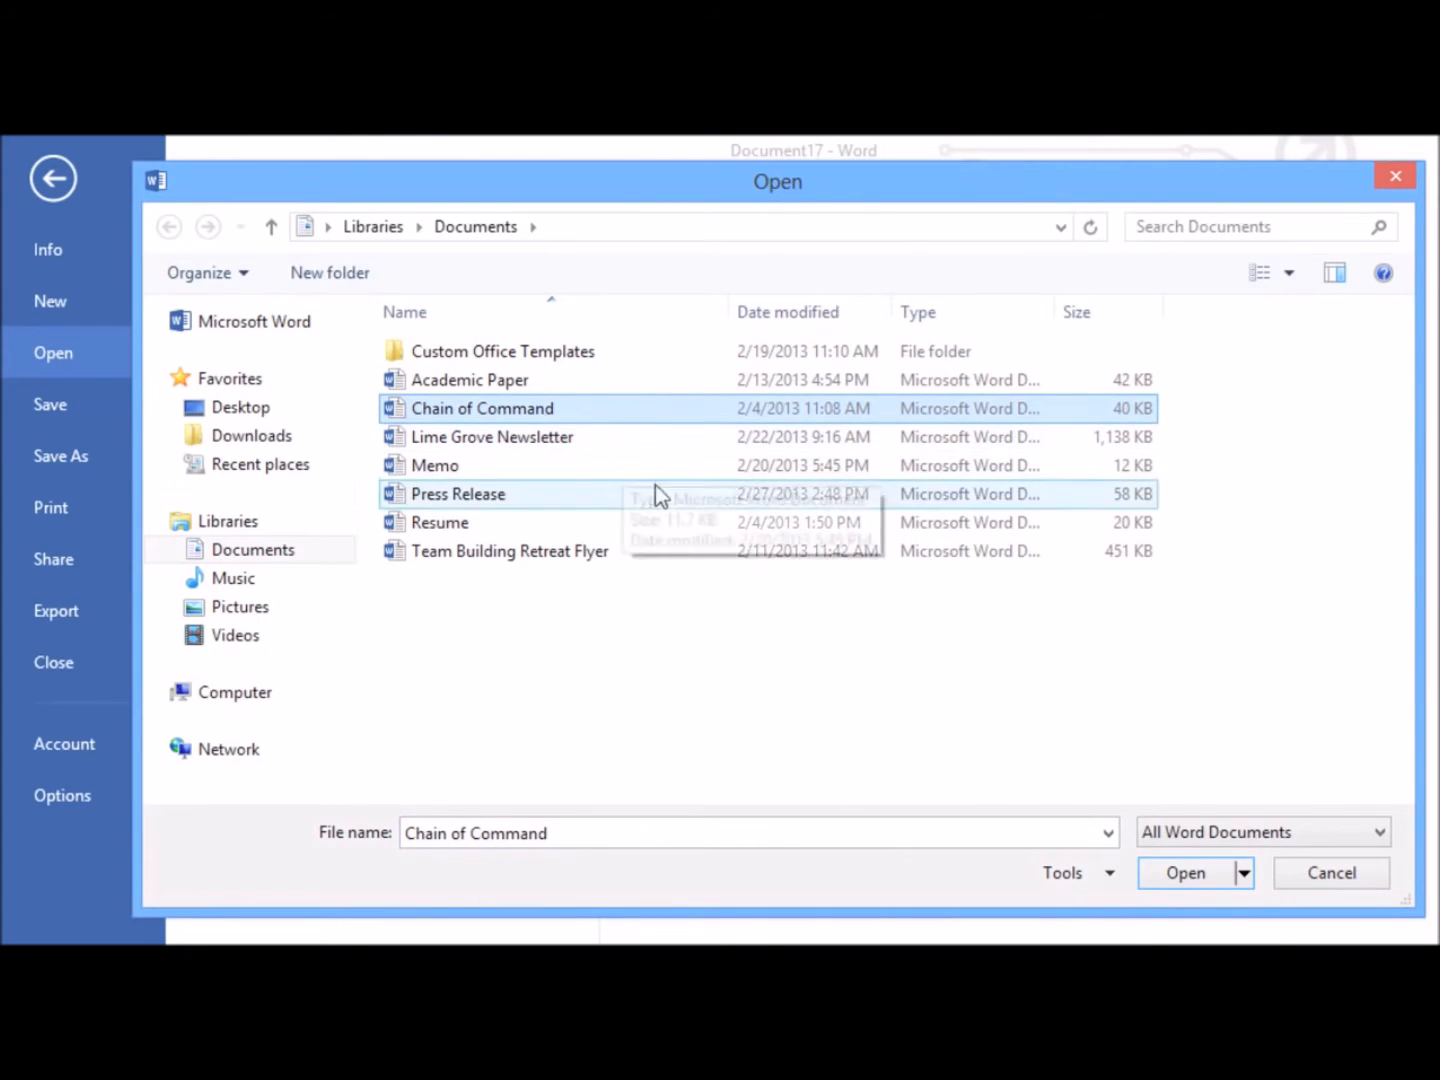
{"action": "left_click", "coordinate": [1183, 872]}
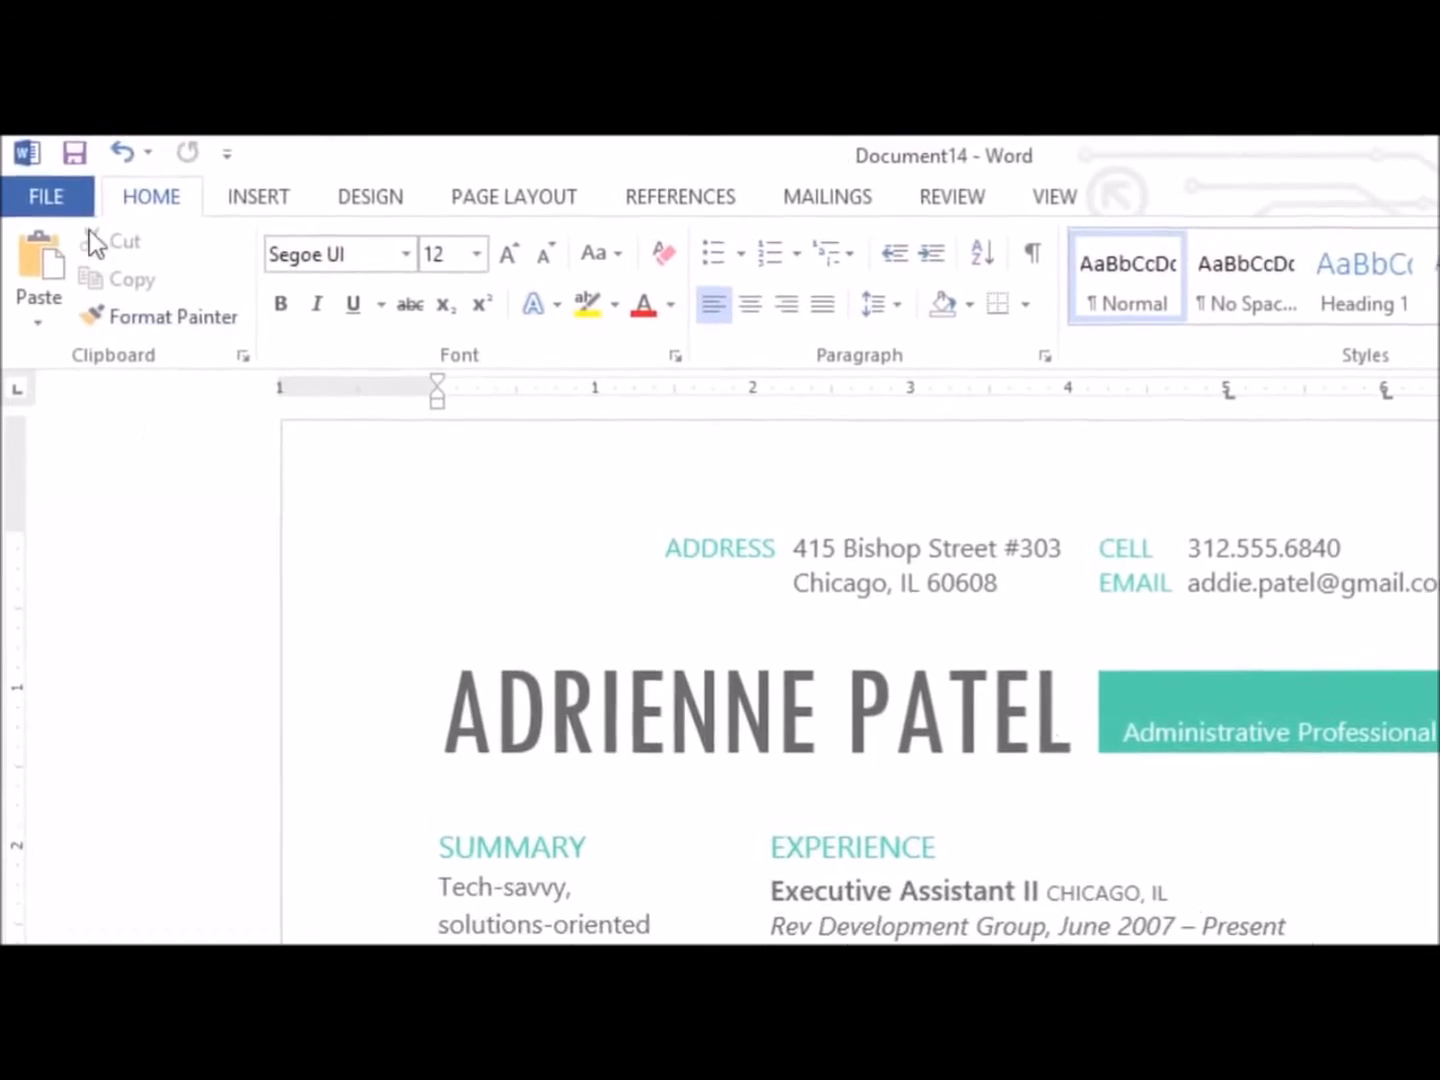
Save the new resume document on the computer as Resume 2013 in the Resumes folder of My Documents
{"action": "left_click", "coordinate": [76, 153]}
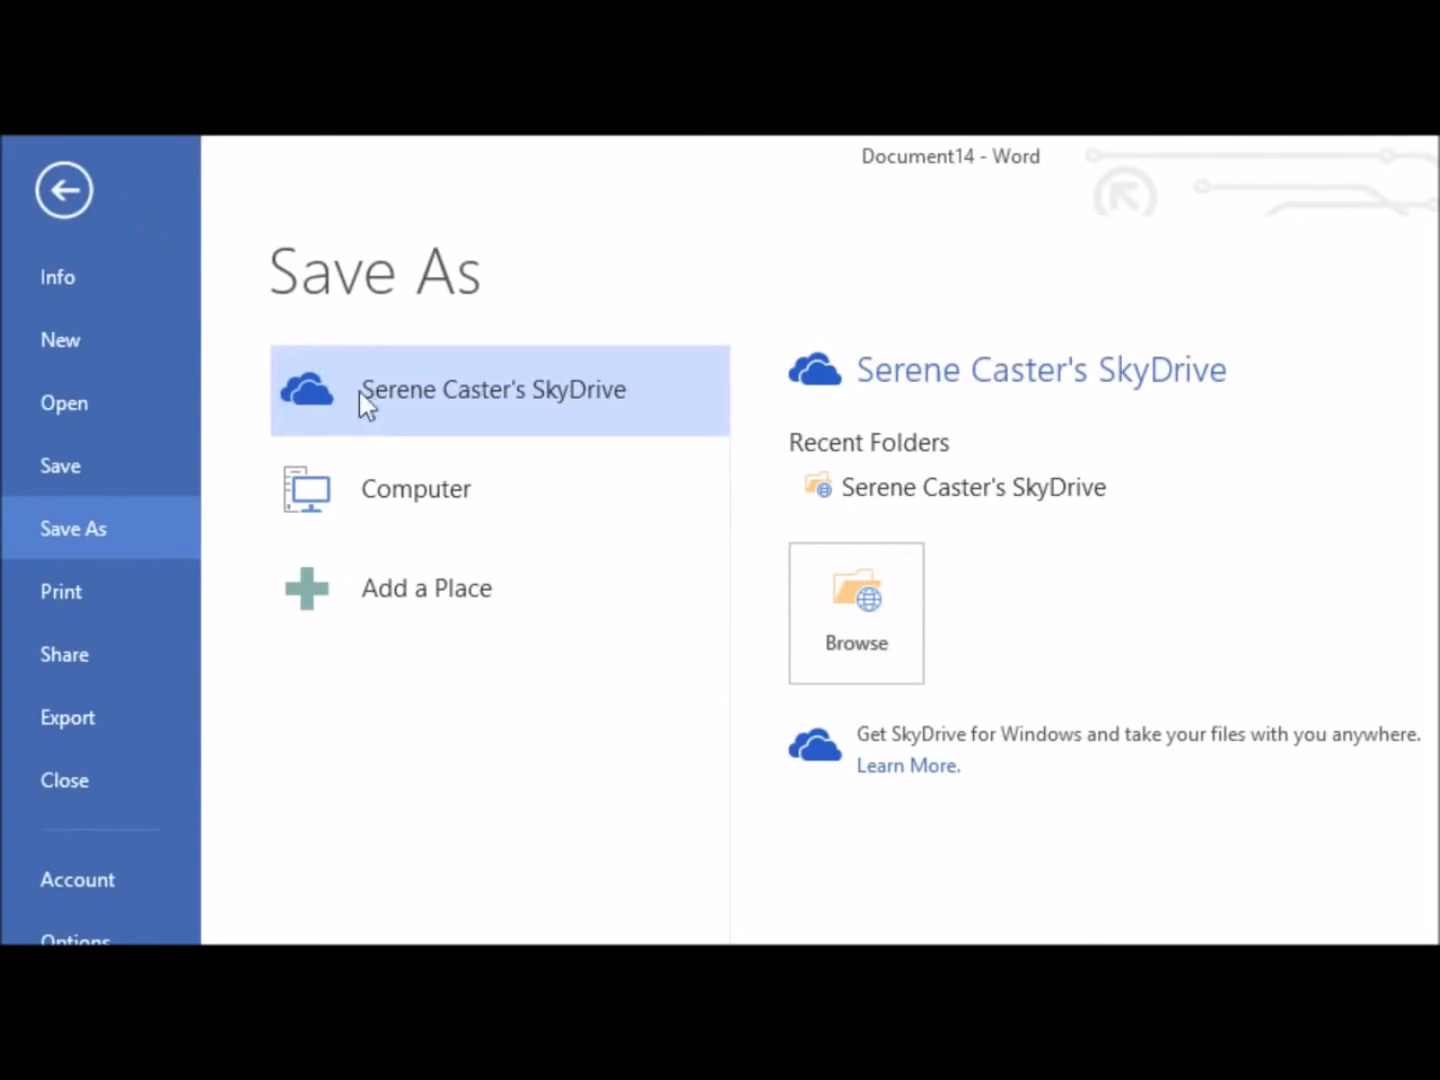
{"action": "left_click", "coordinate": [414, 488]}
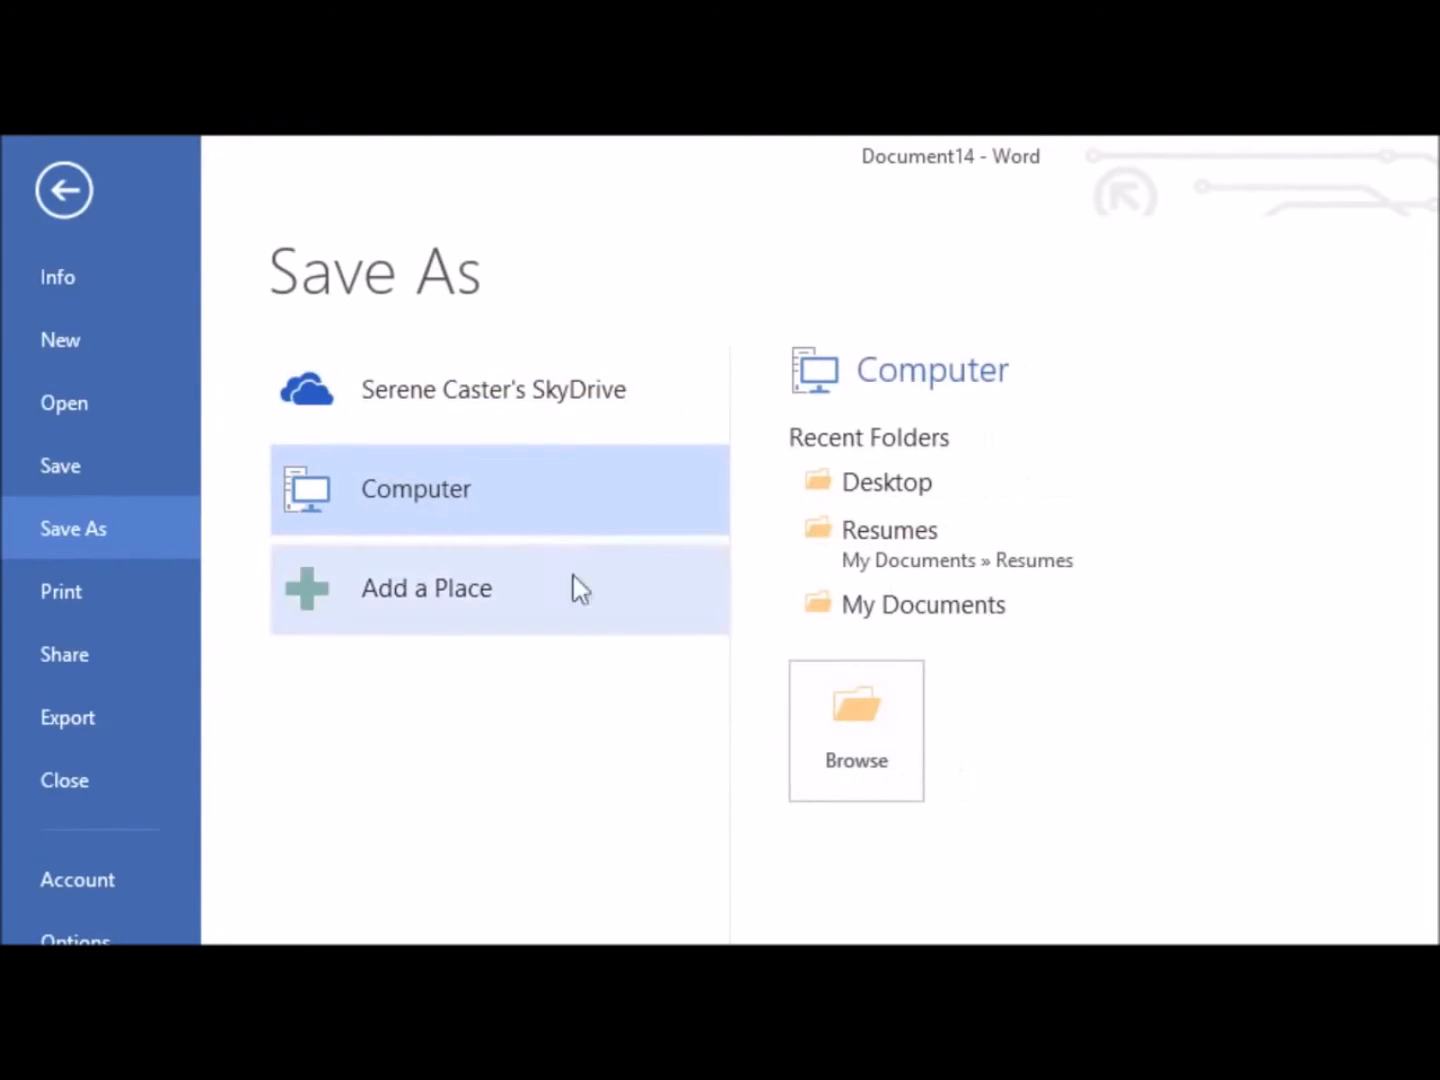
{"action": "left_click", "coordinate": [838, 707]}
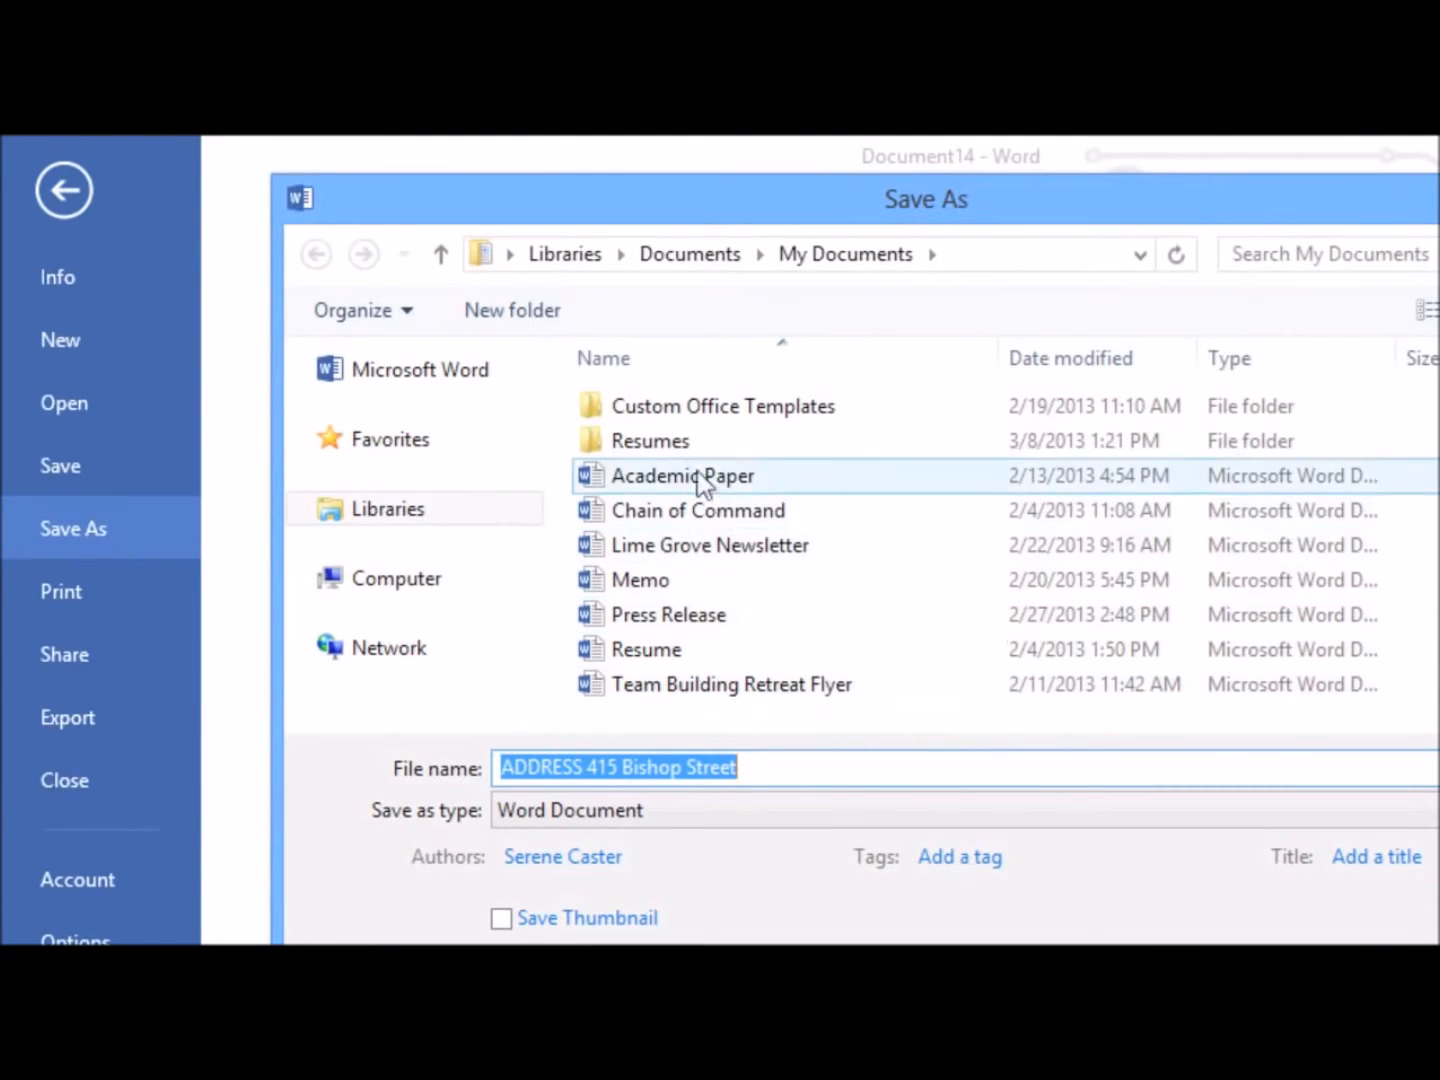
{"action": "double_click", "coordinate": [668, 444]}
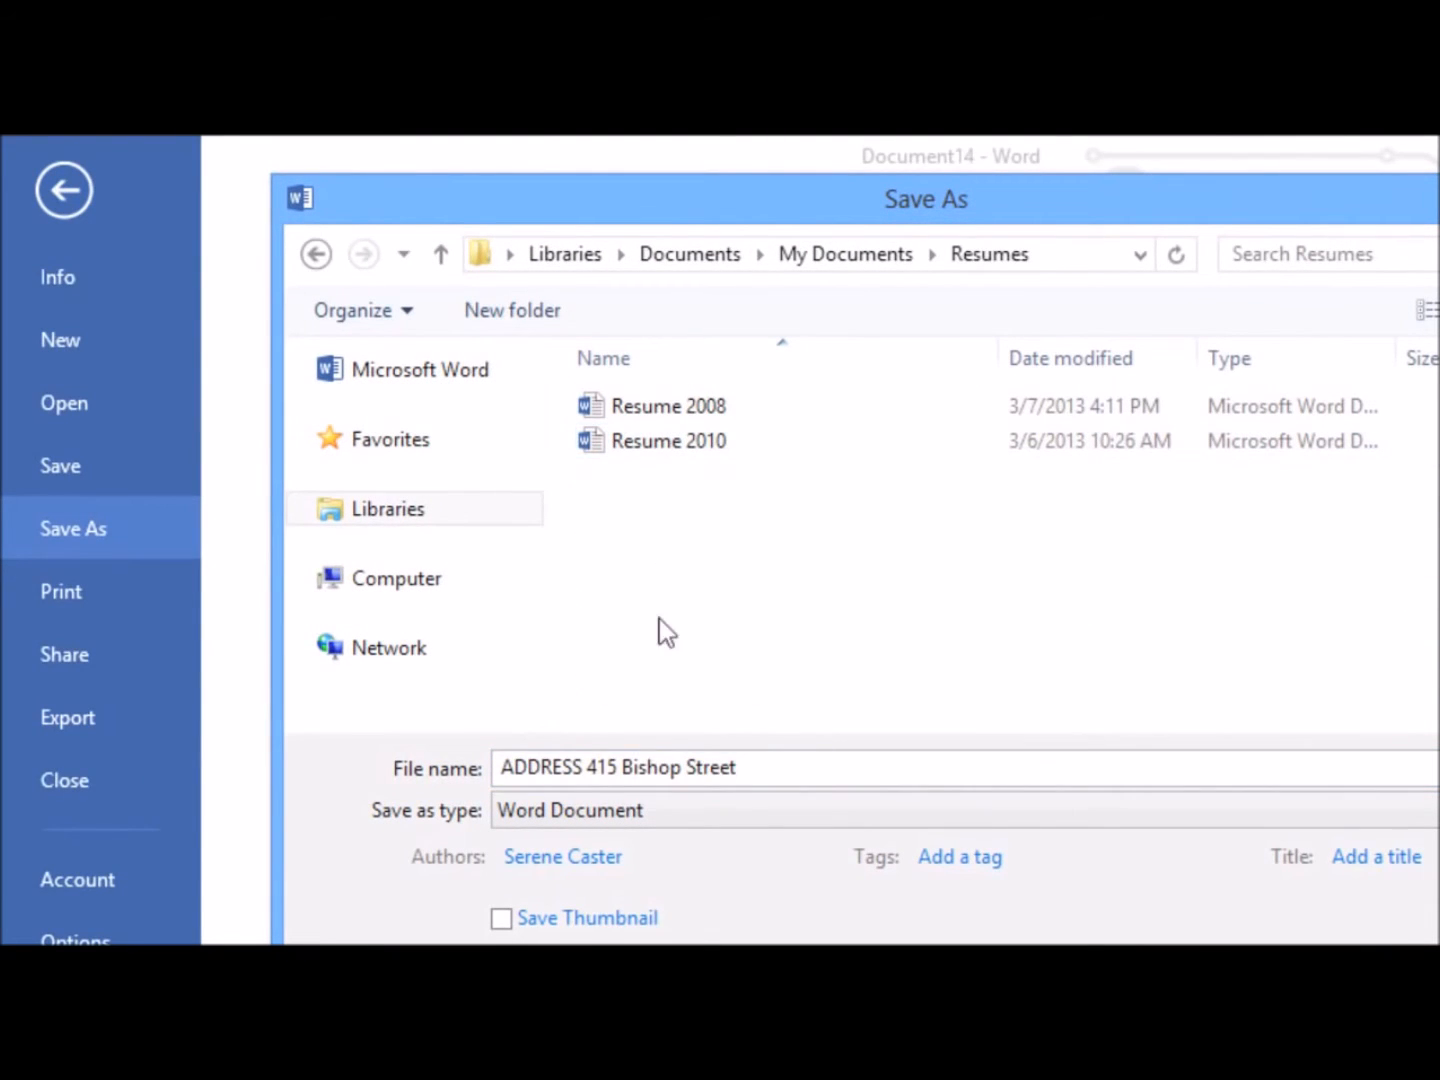
{"action": "triple_click", "coordinate": [637, 764]}
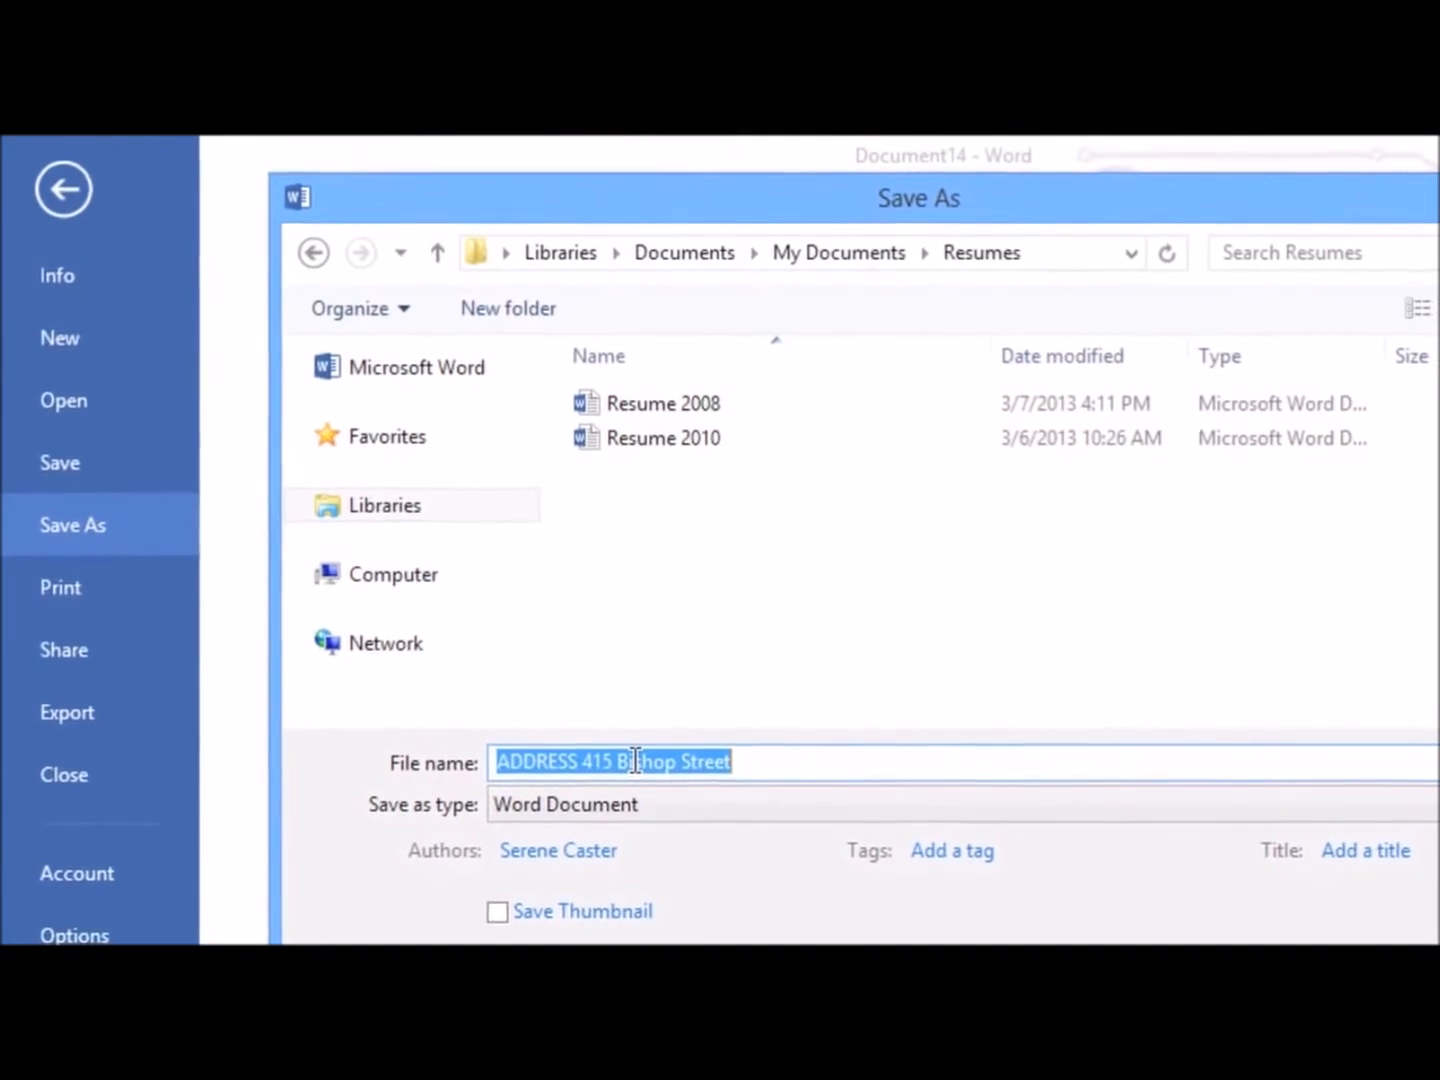
{"action": "type", "text": "Resume 201"}
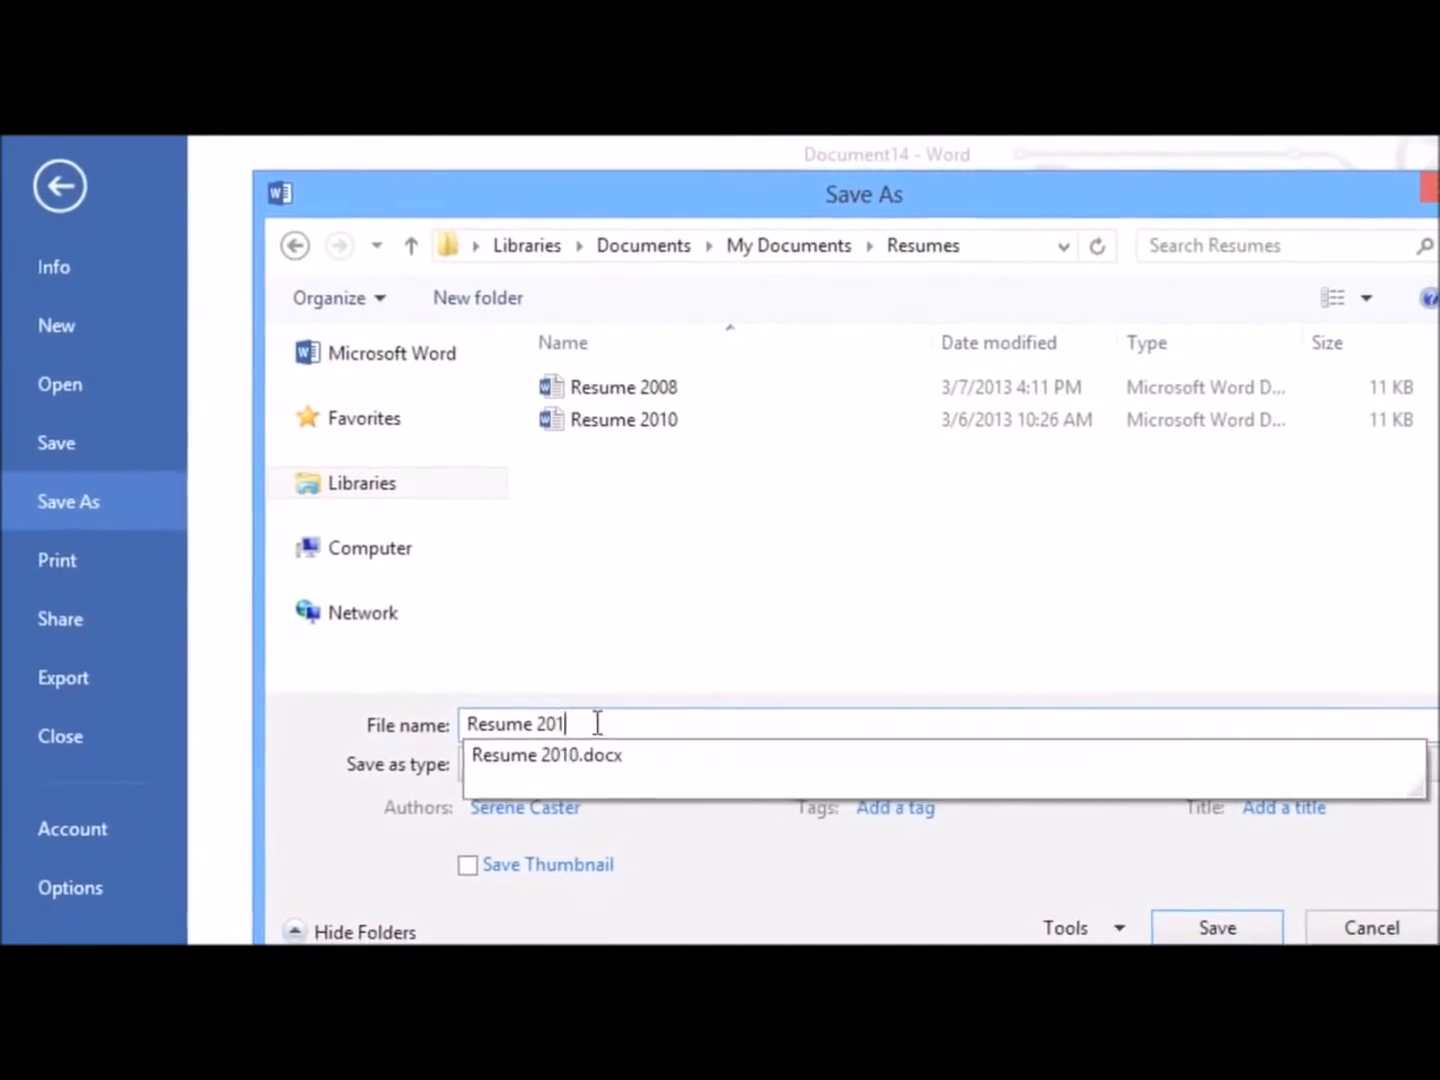
{"action": "type", "text": "3"}
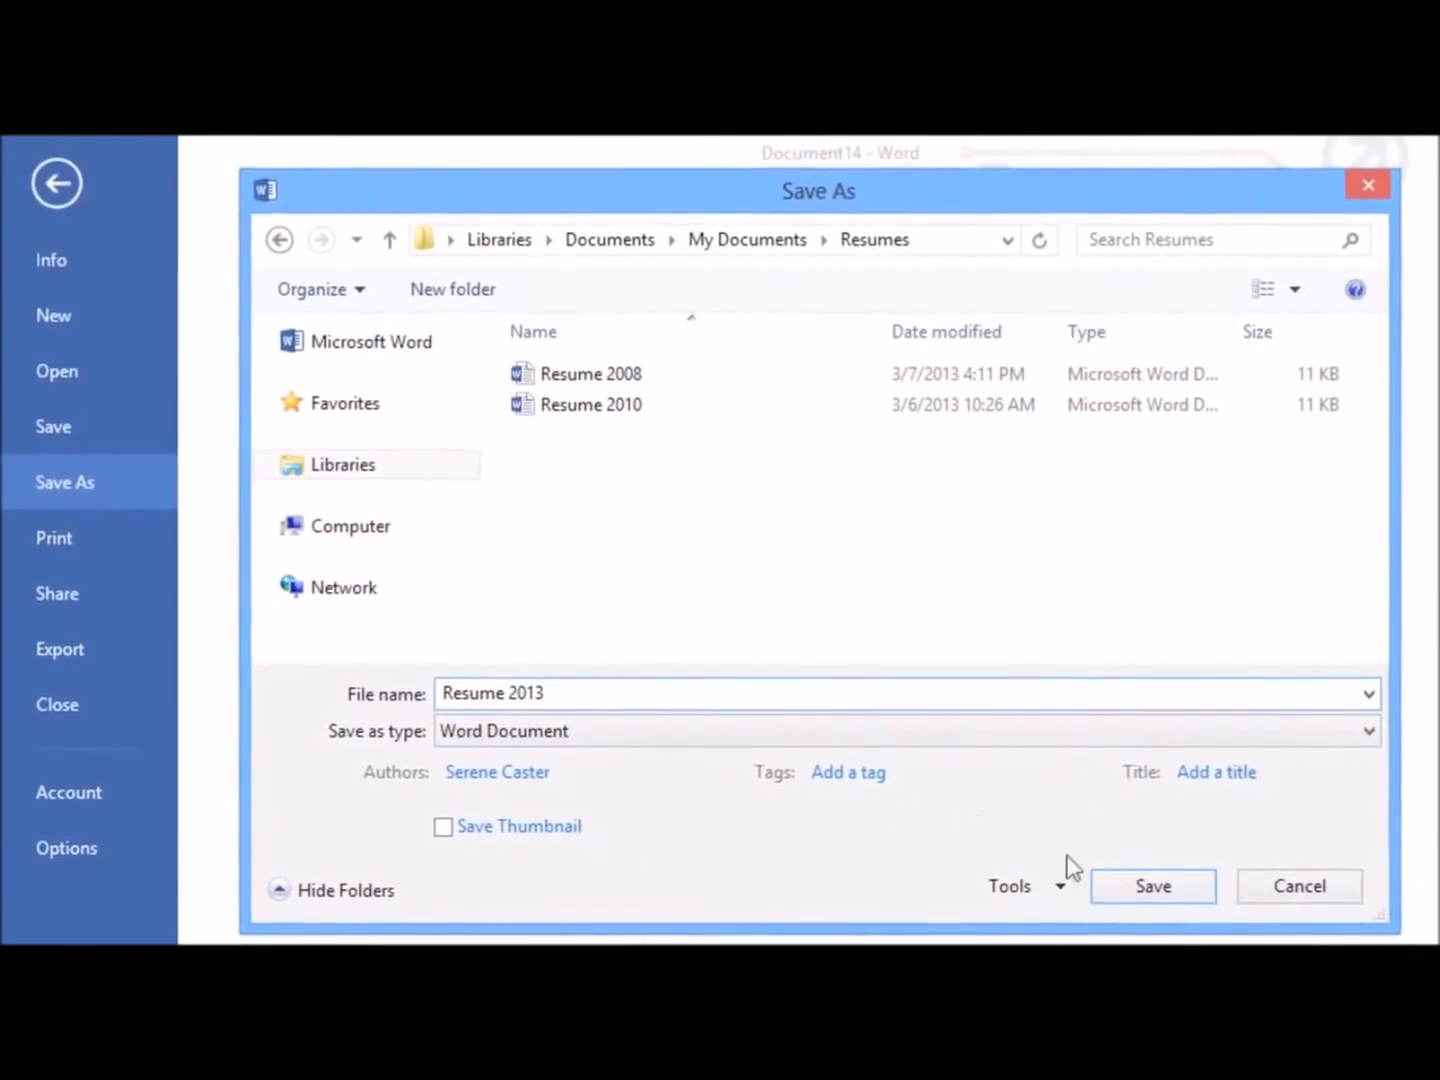
{"action": "left_click", "coordinate": [1115, 884]}
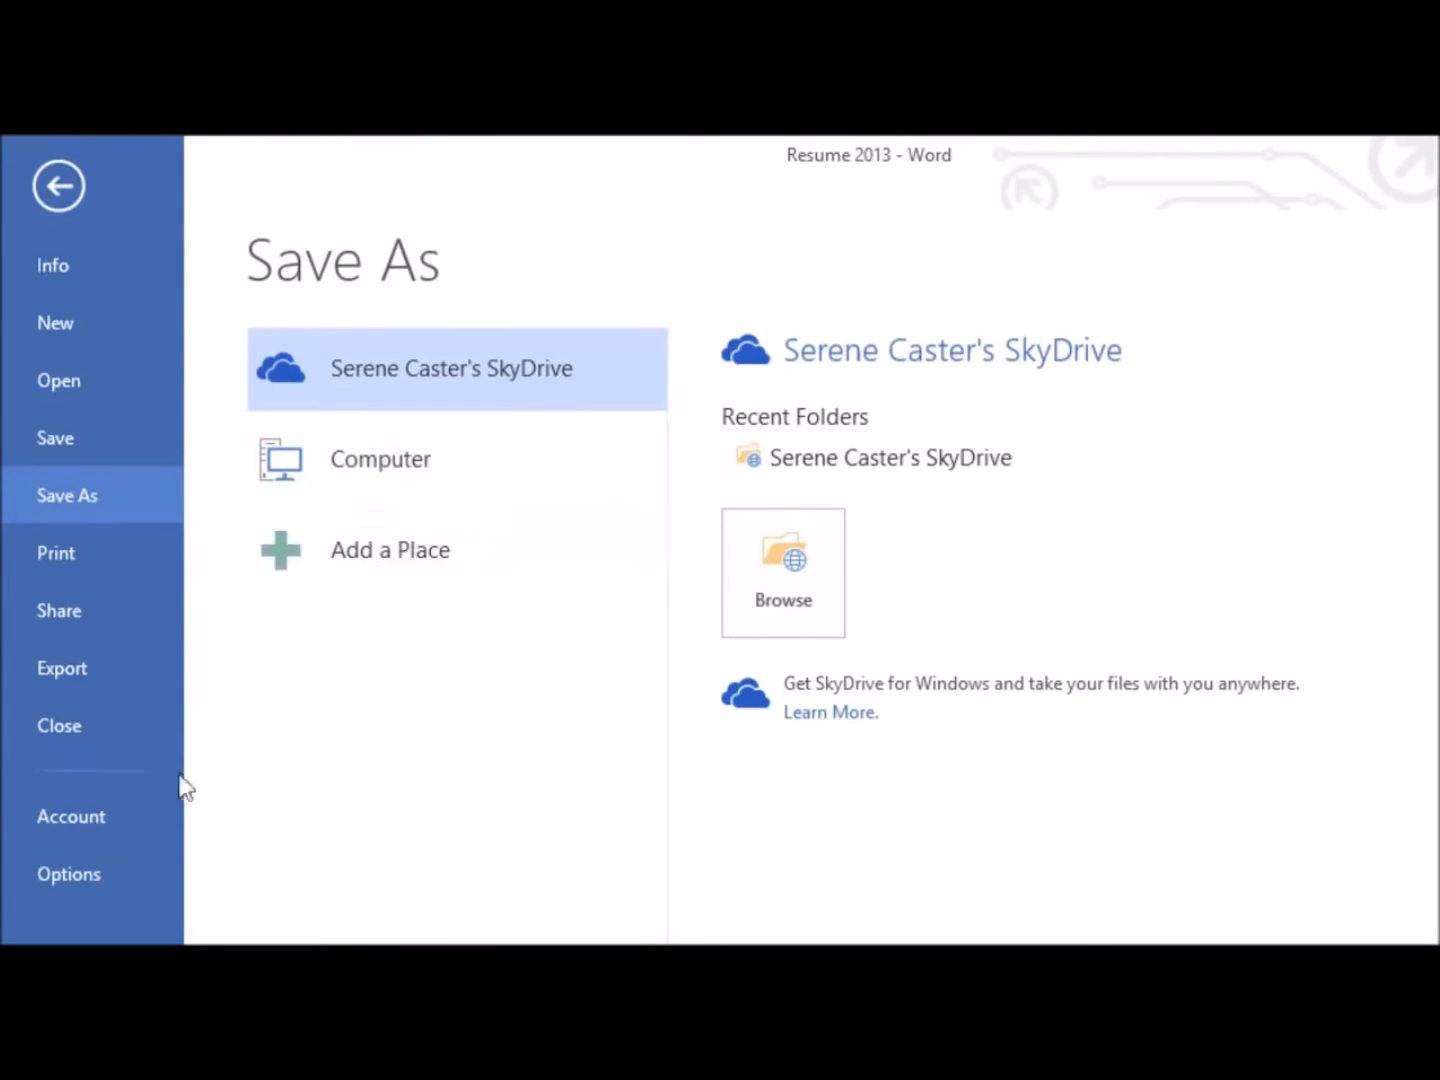
Turn on Save to Computer by default in the Word save options and apply the change
{"action": "left_click", "coordinate": [104, 863]}
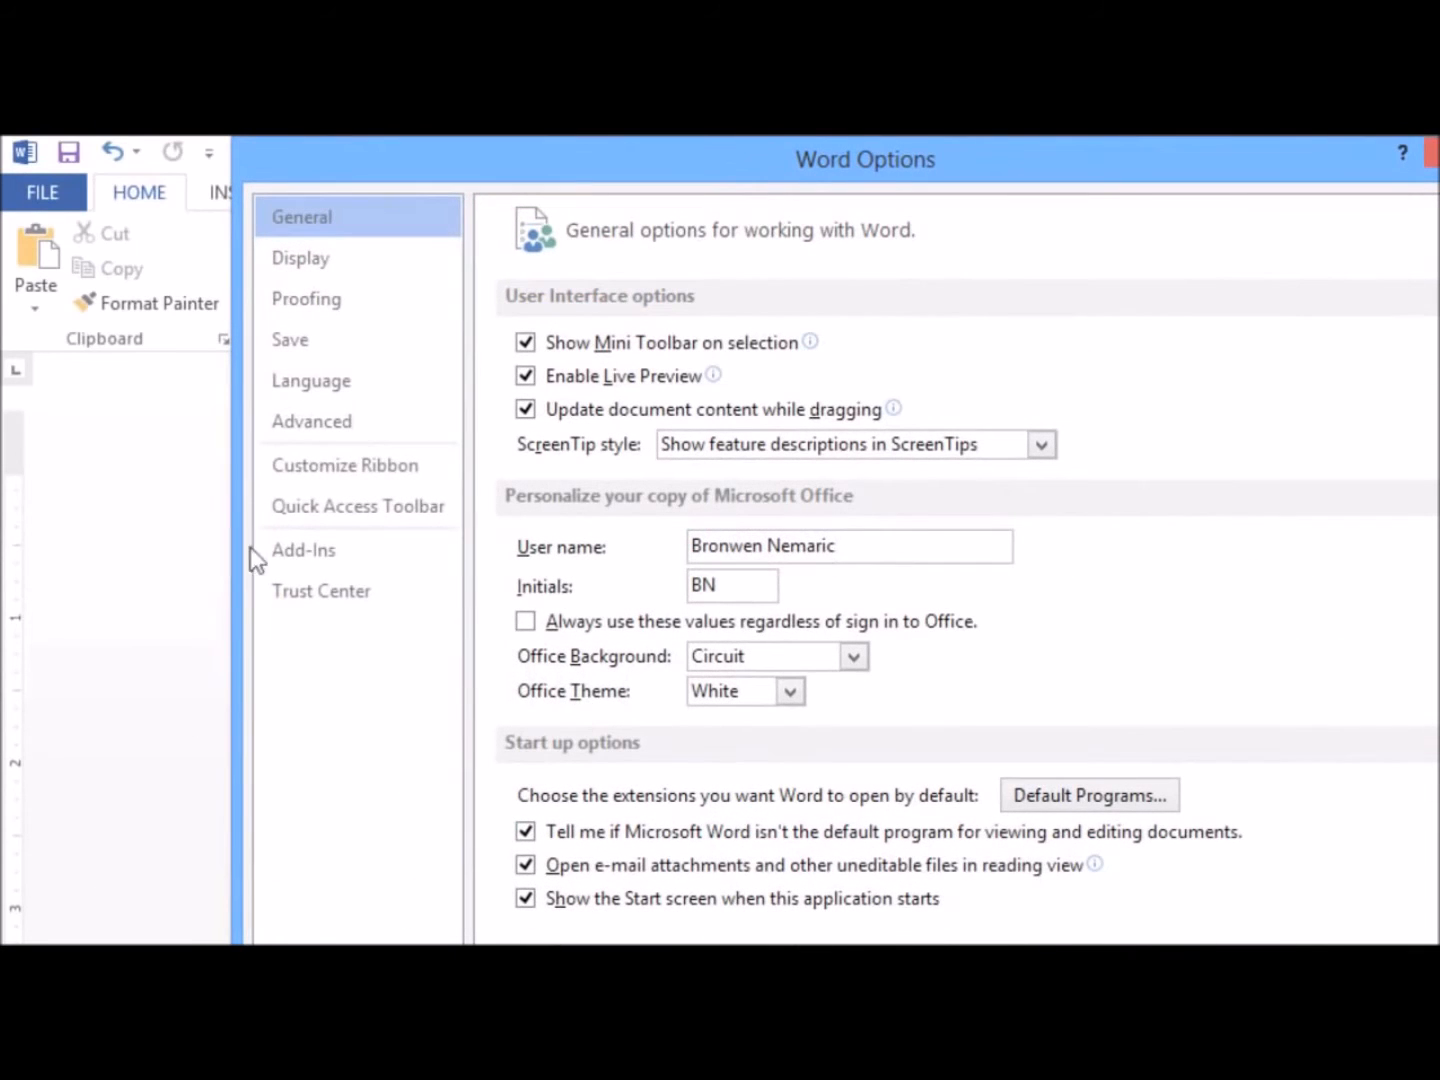
{"action": "left_click", "coordinate": [301, 345]}
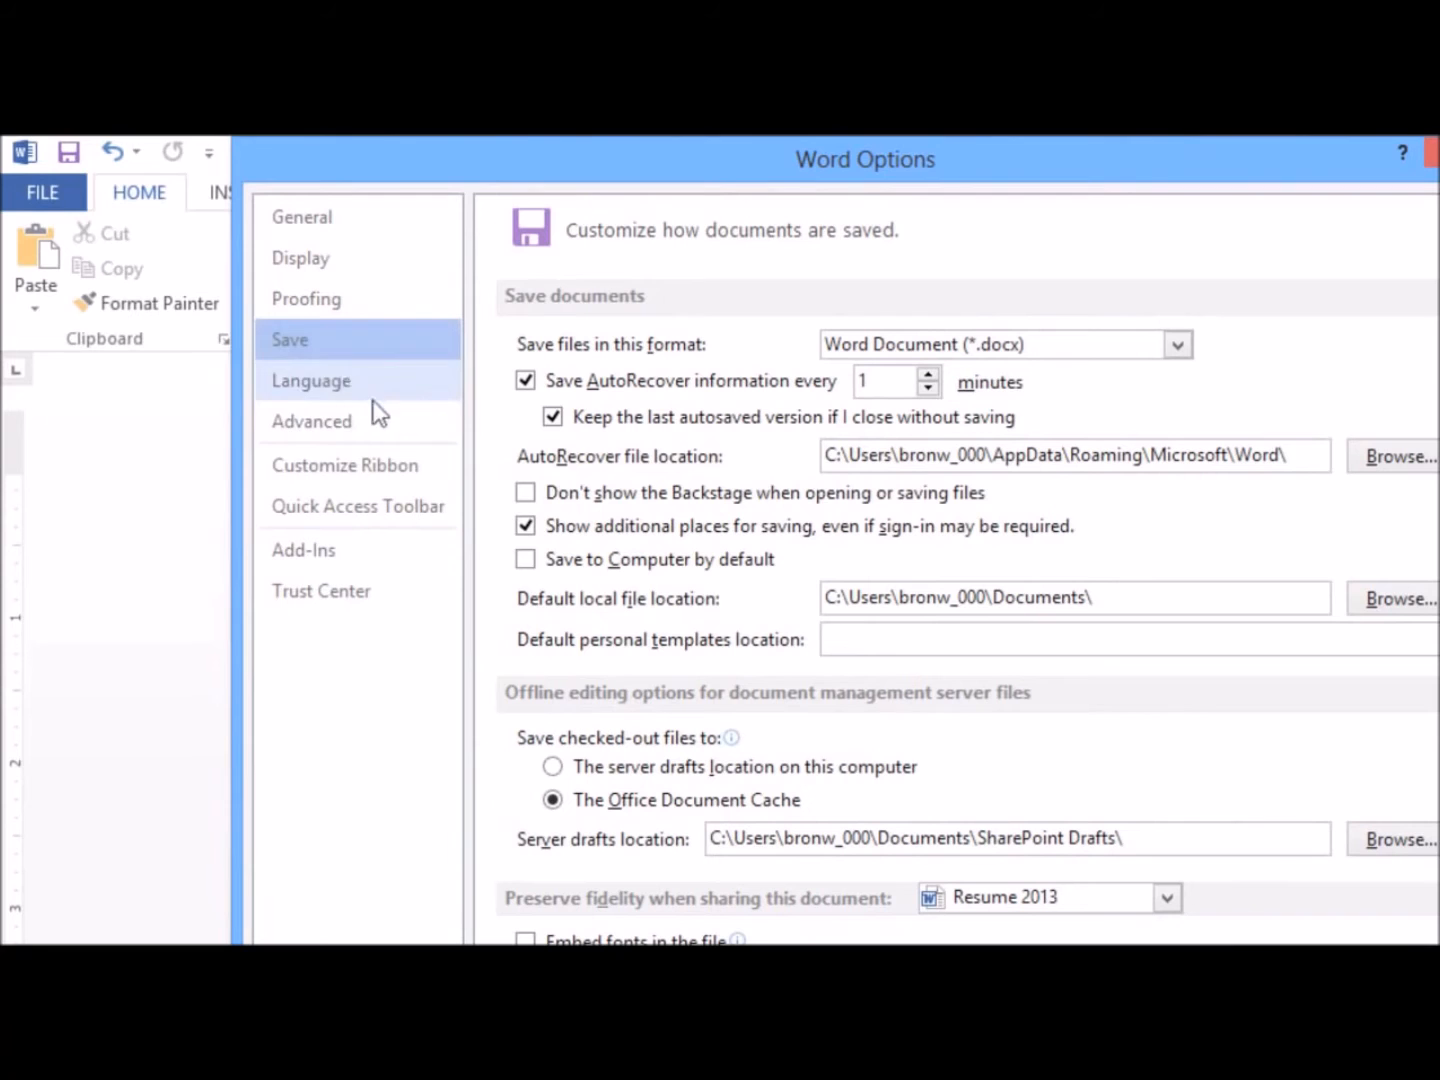
{"action": "left_click", "coordinate": [525, 559]}
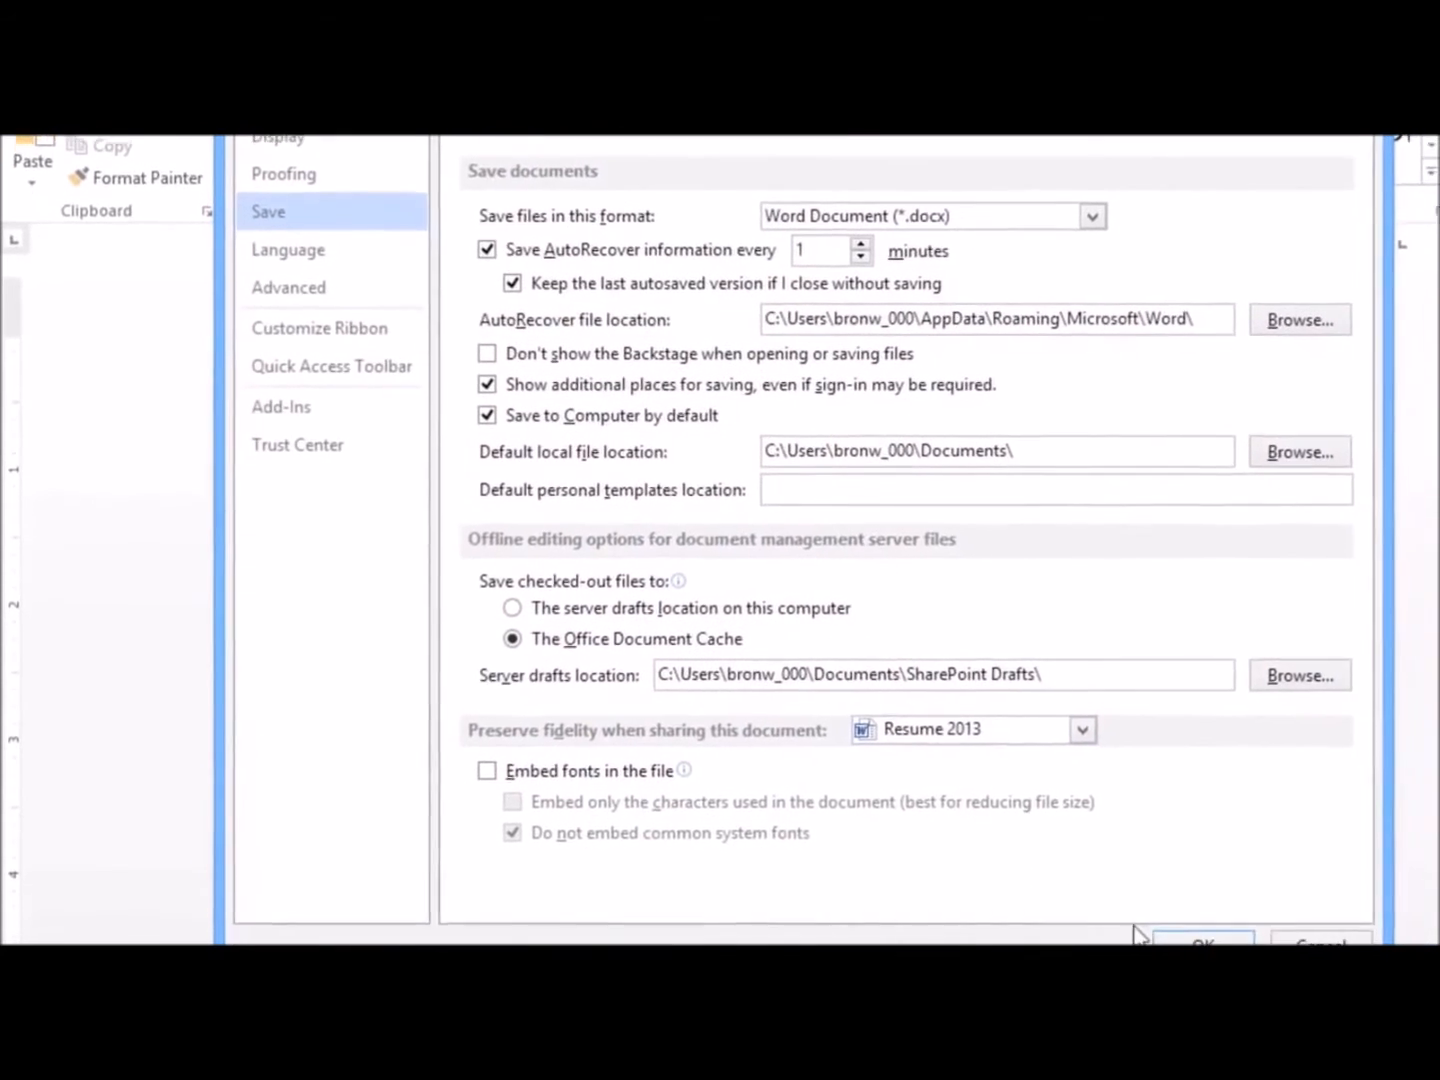
{"action": "left_click", "coordinate": [1153, 912]}
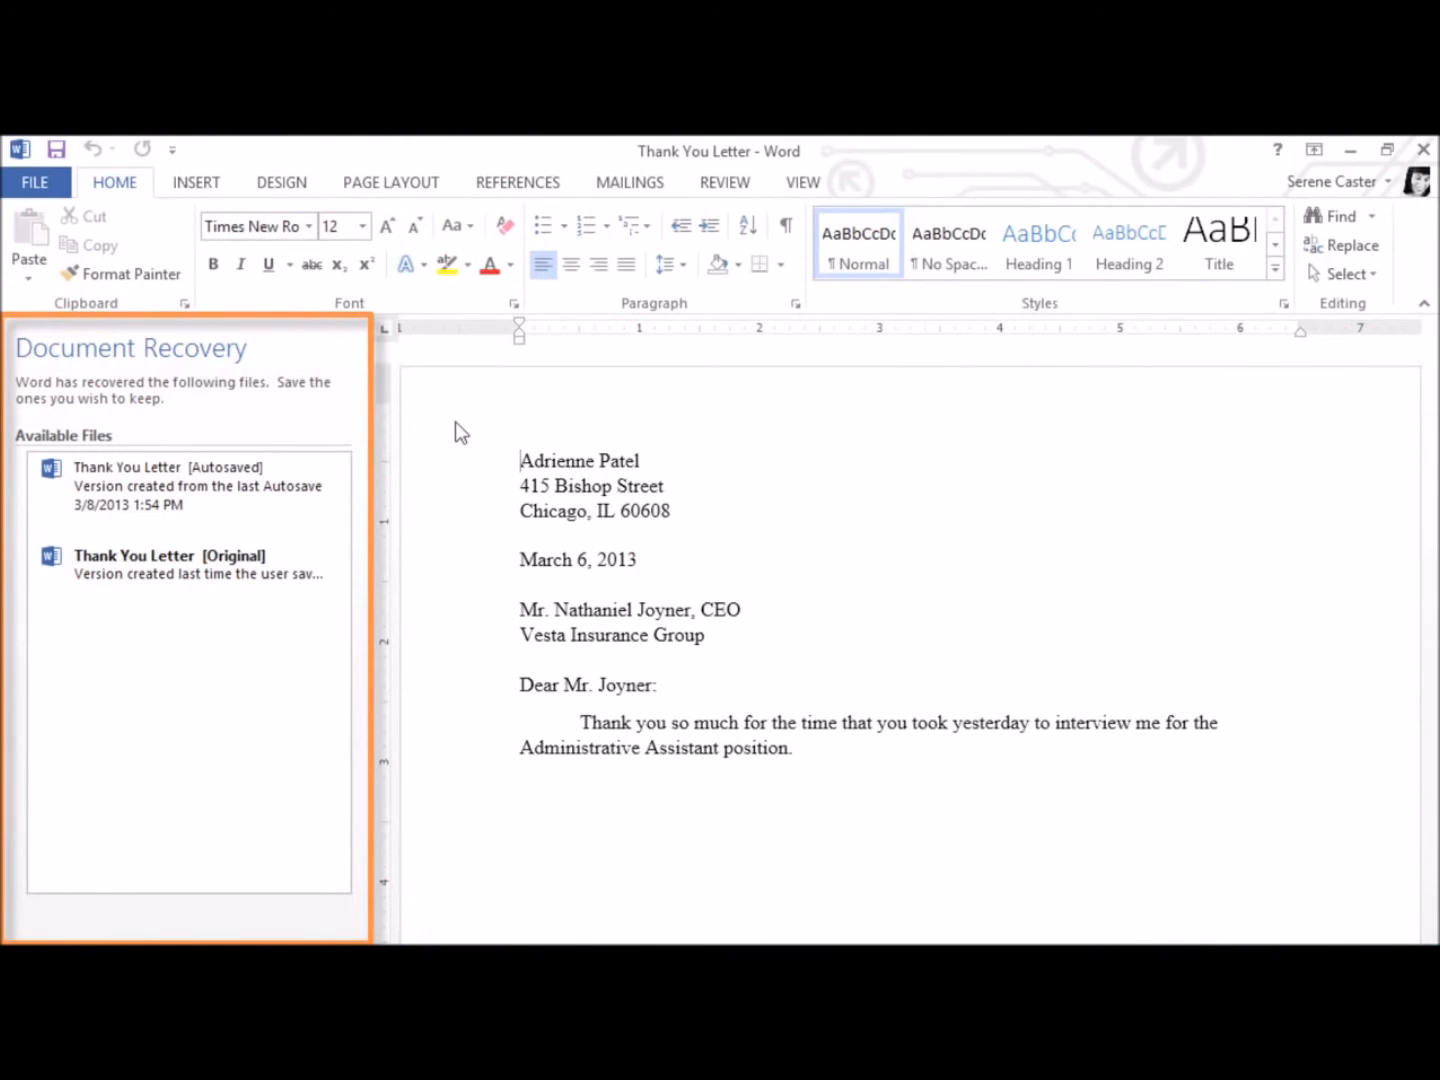
Open the autosaved version of Thank You Letter from the recovered files
{"action": "mouse_move", "coordinate": [316, 473]}
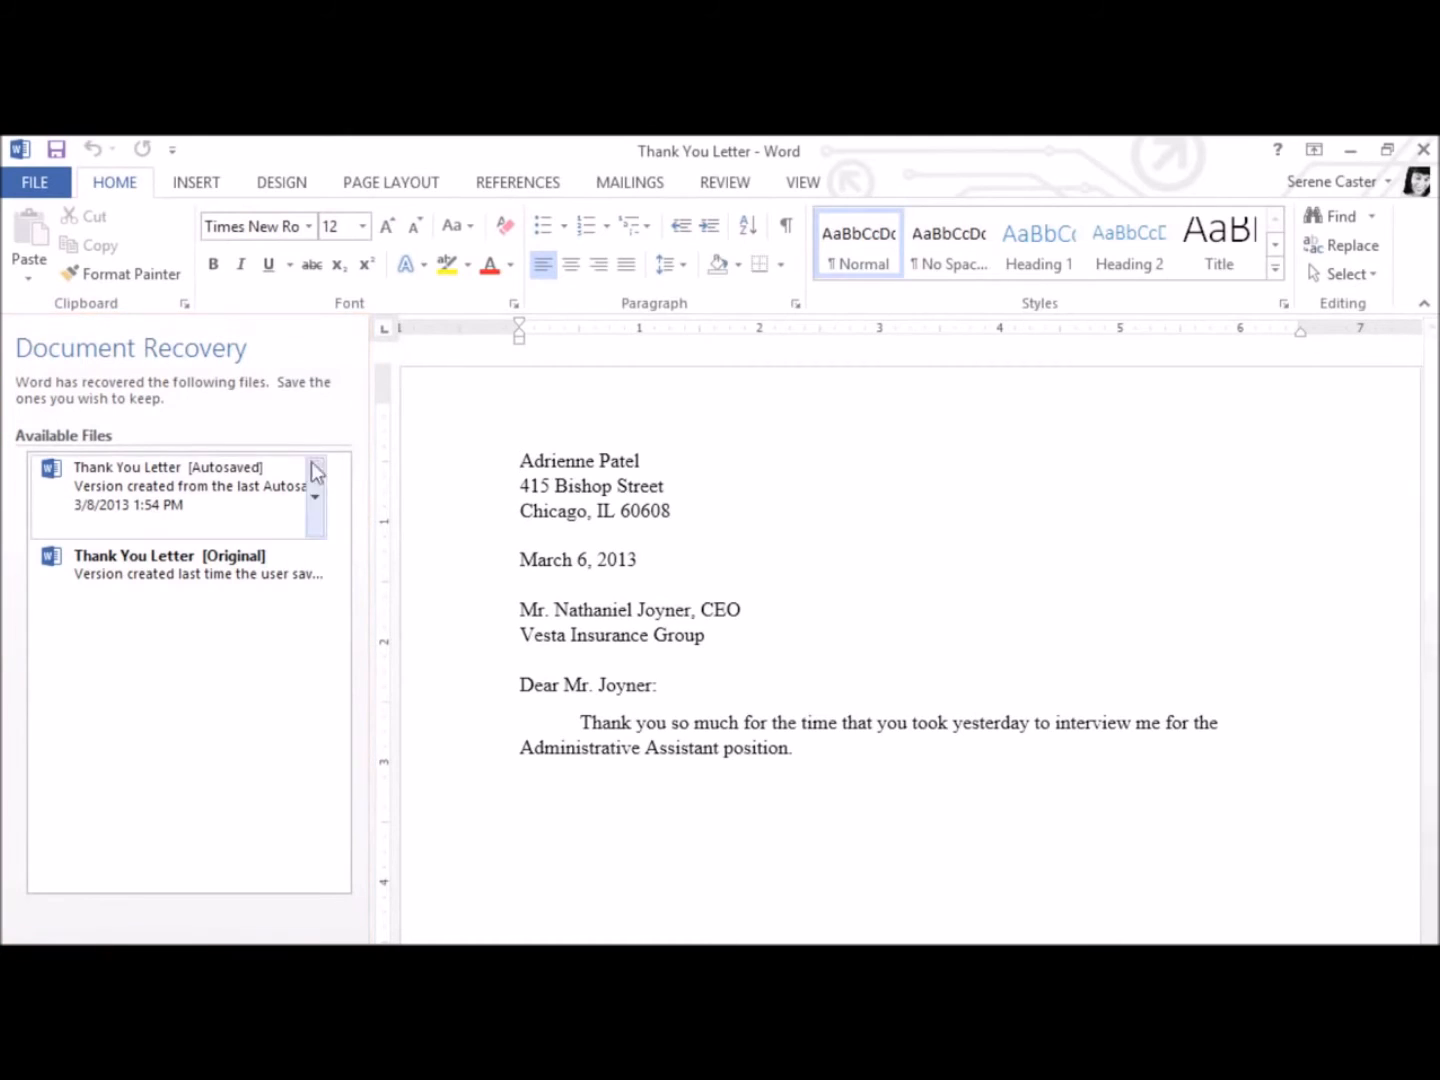
{"action": "left_click", "coordinate": [233, 494]}
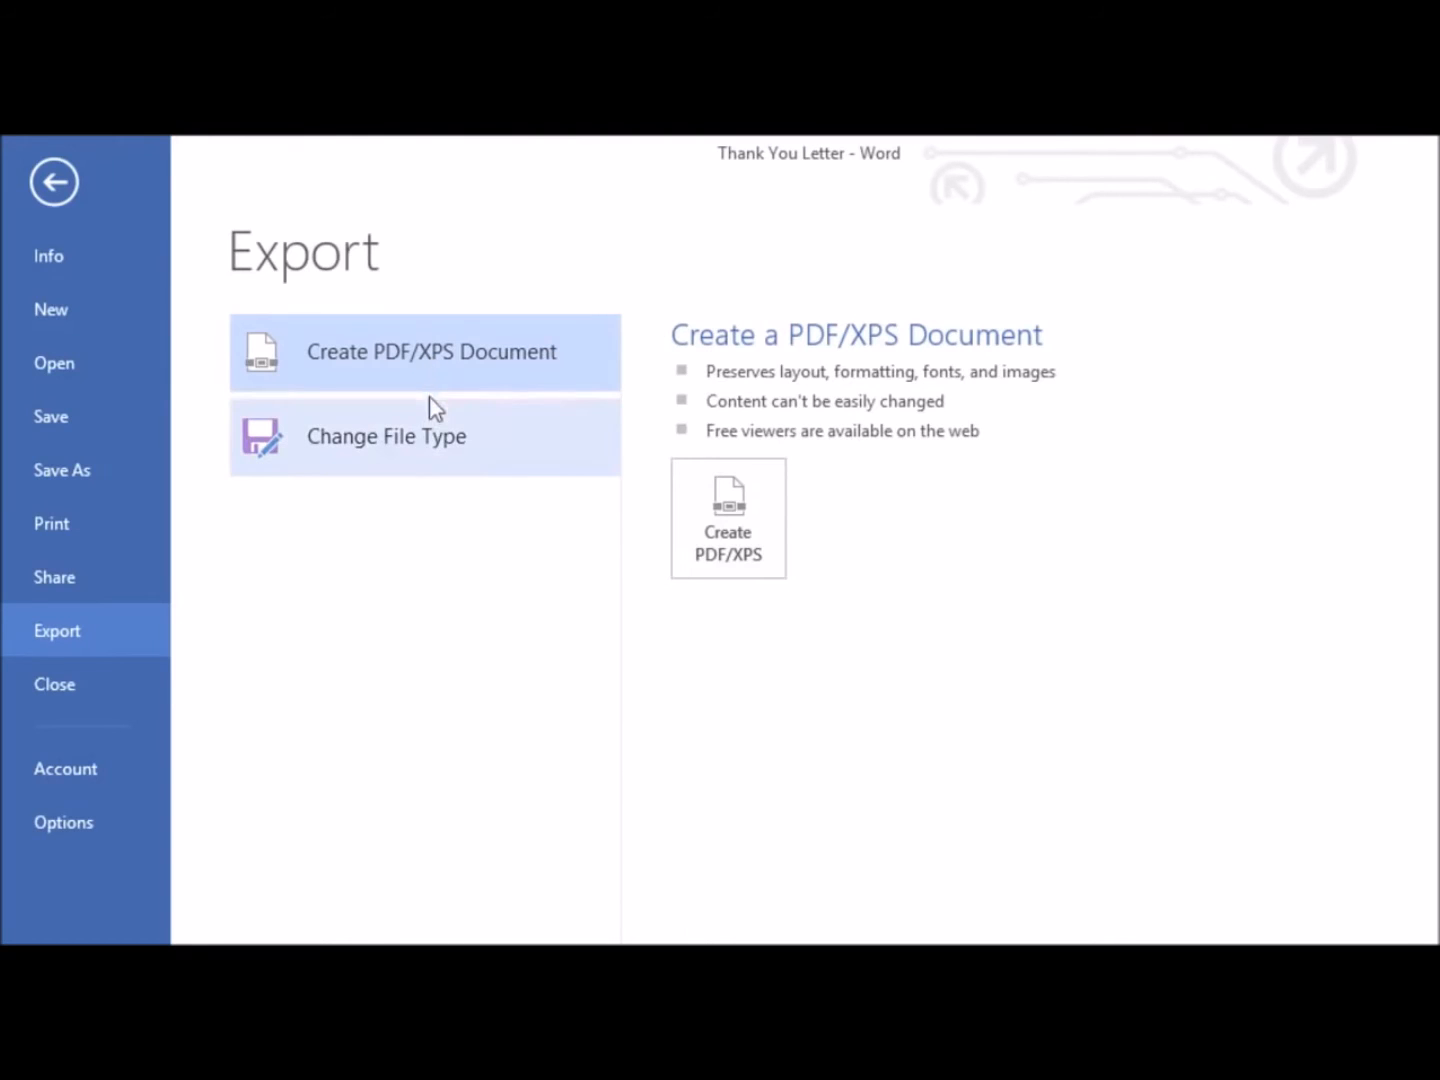
View the Change File Type export options and the Invite People, Get a Sharing Link and Post to Social Networks options for Thank You Letter
{"action": "left_click", "coordinate": [429, 436]}
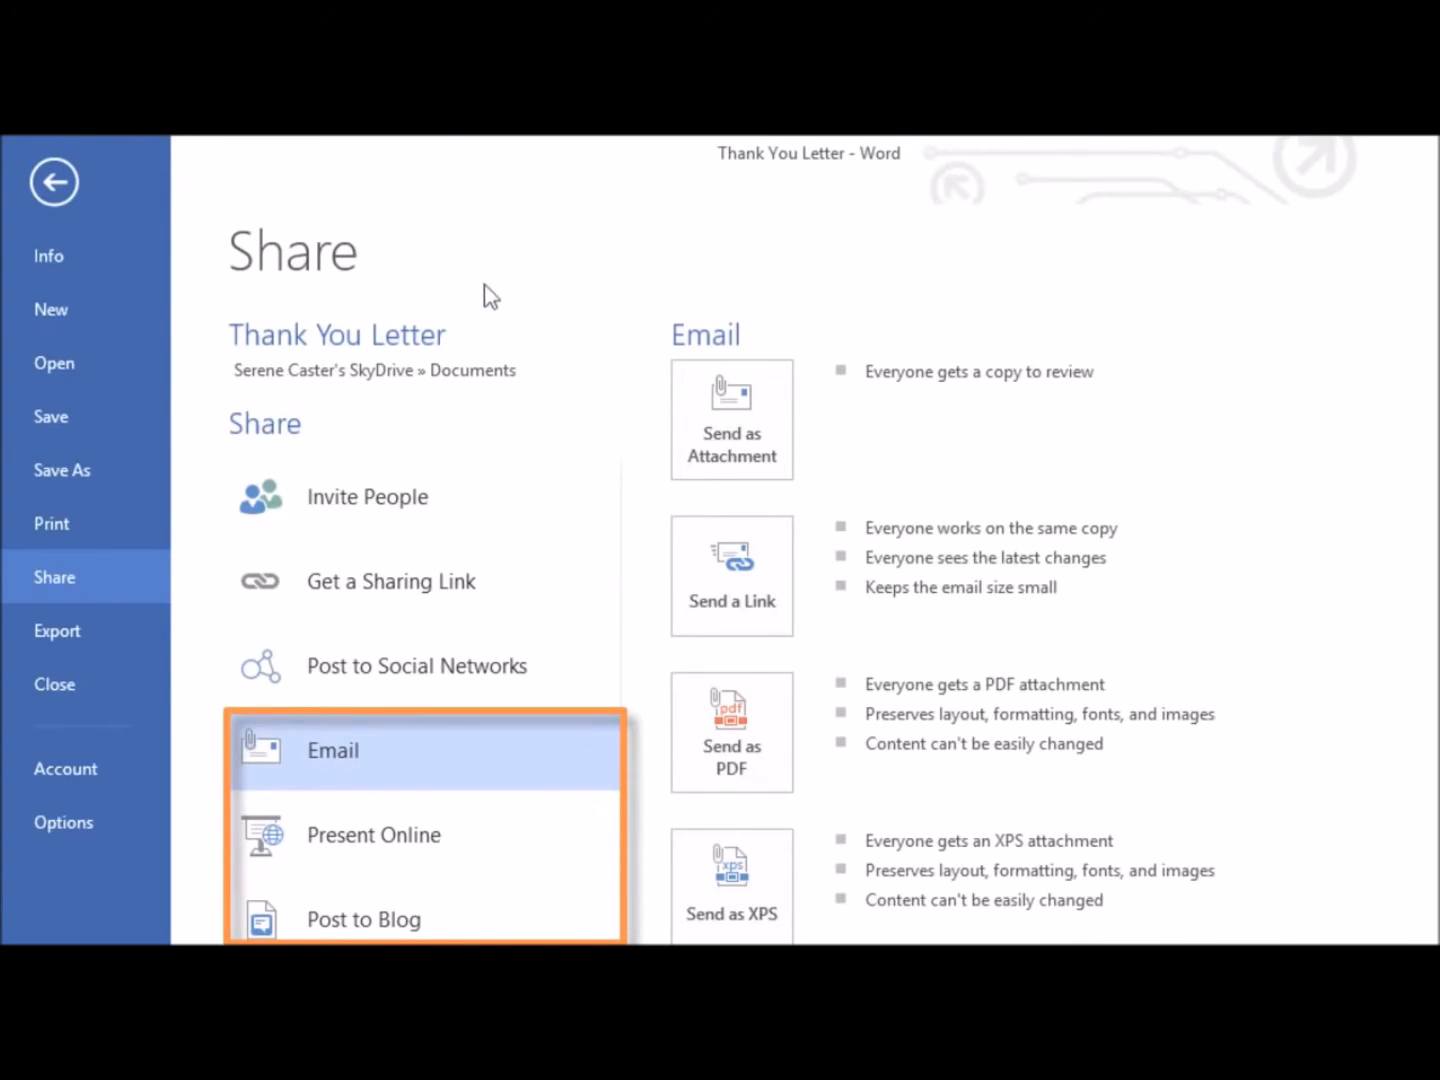
{"action": "left_click", "coordinate": [474, 494]}
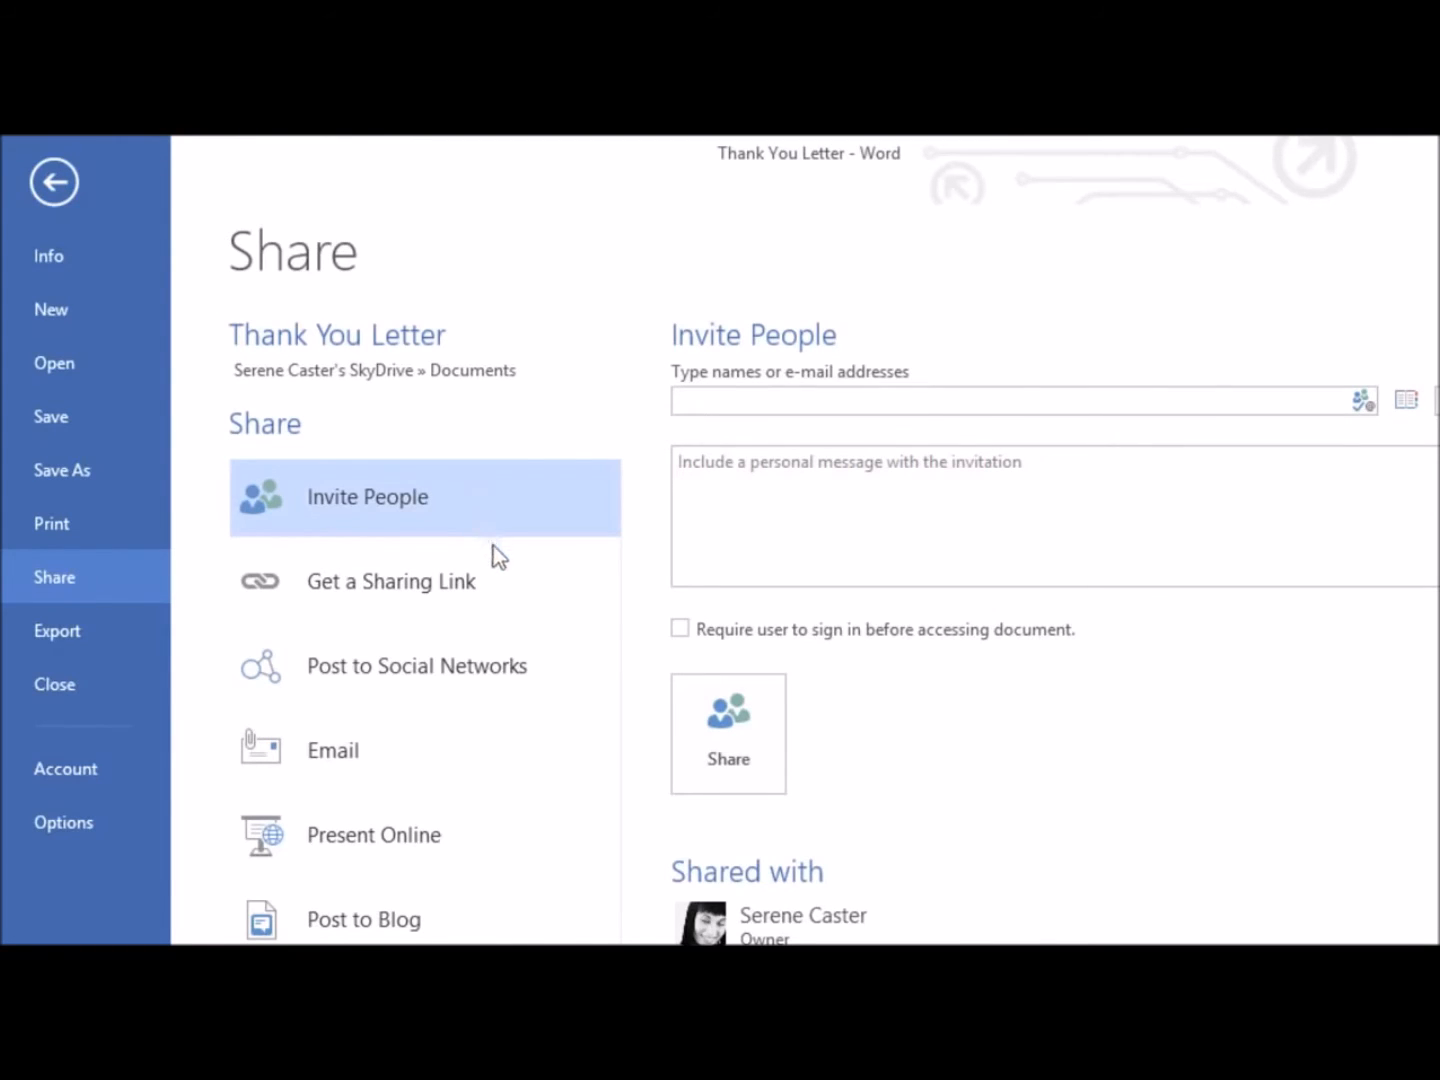
{"action": "left_click", "coordinate": [499, 571]}
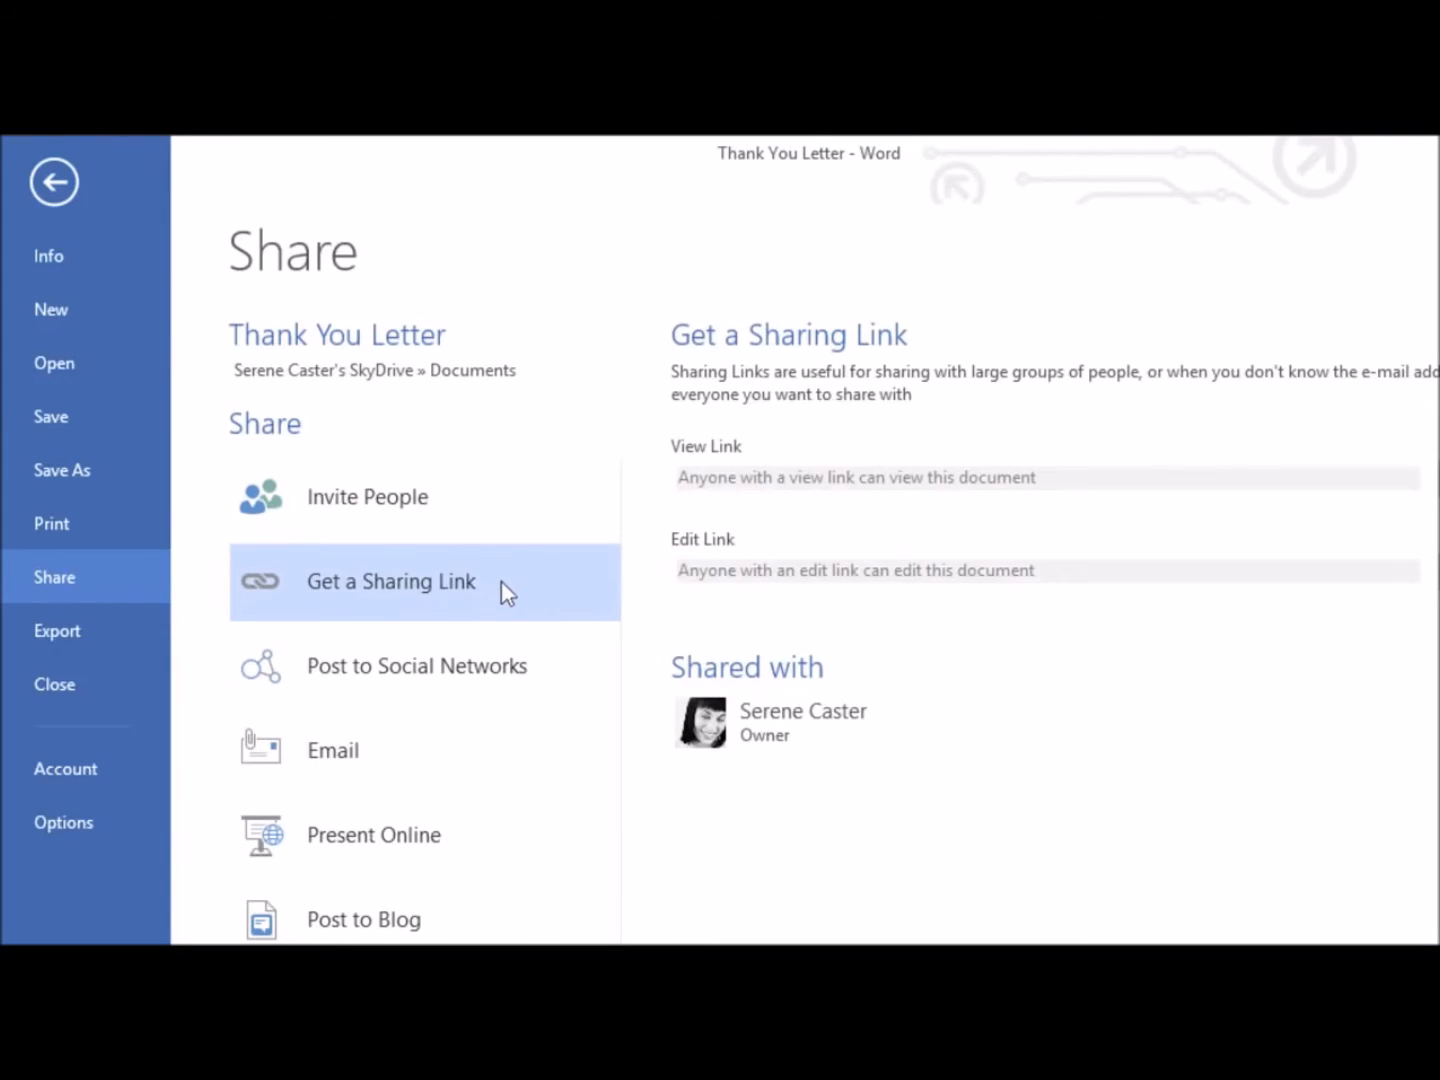
{"action": "left_click", "coordinate": [508, 677]}
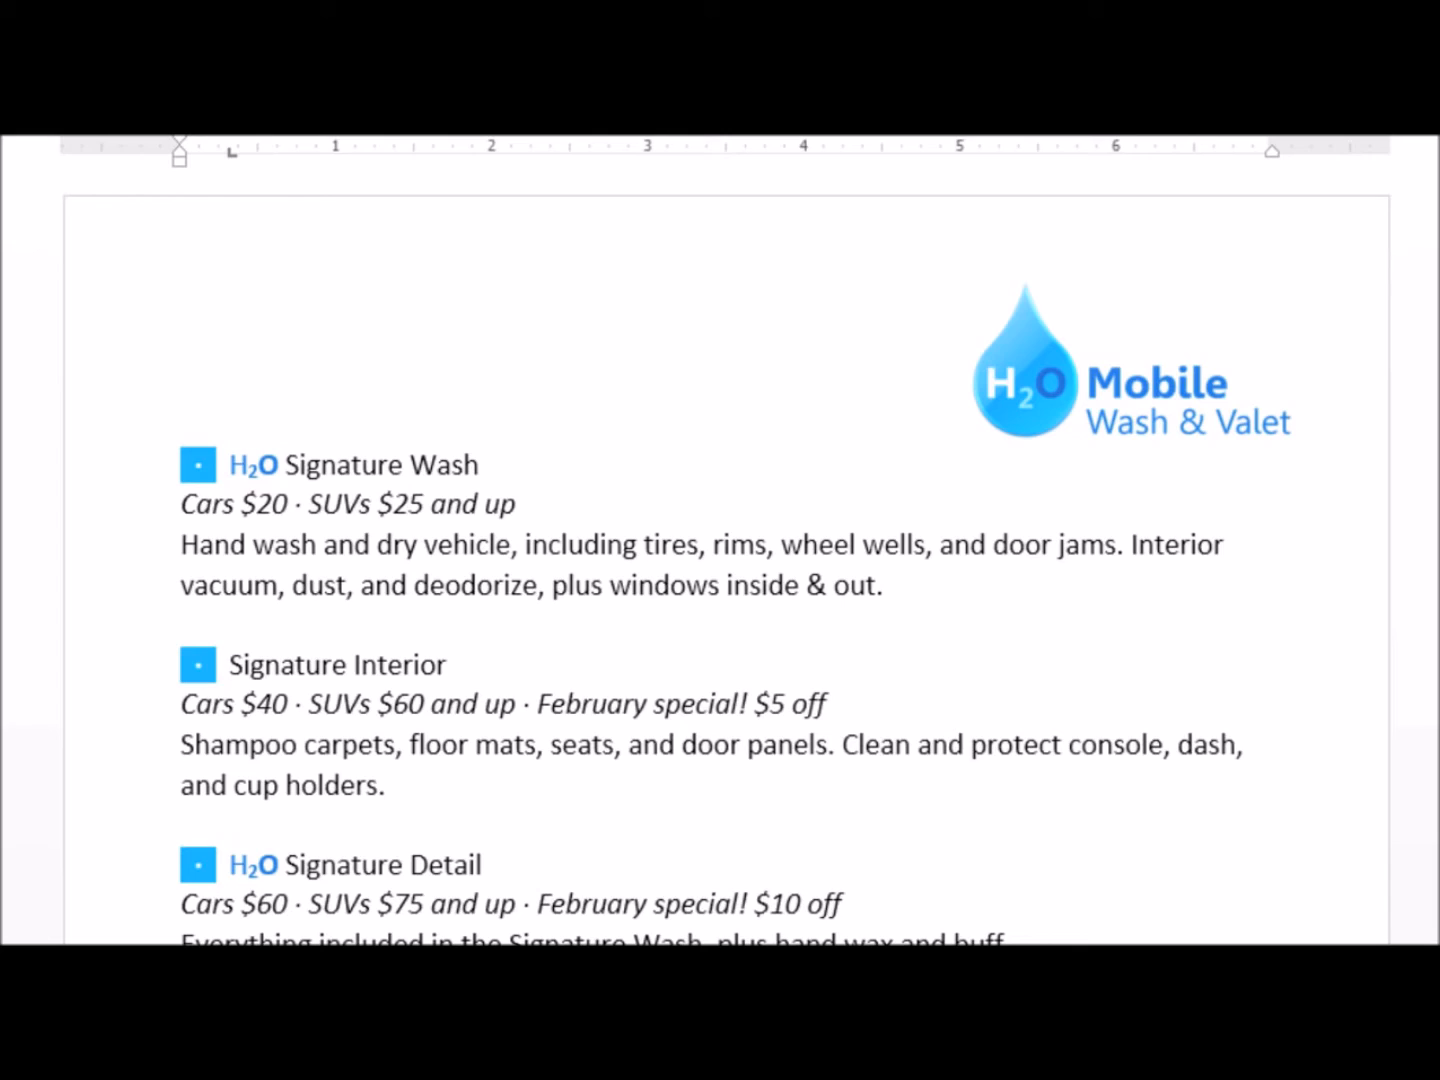
Enter the two-line title "Auto Detailing" and "Services List" beside the logo, above the list of services
{"action": "left_click", "coordinate": [203, 328]}
{"action": "type", "text": "Auto Detailing"}
{"action": "key", "text": "Return"}
{"action": "type", "text": "S"}
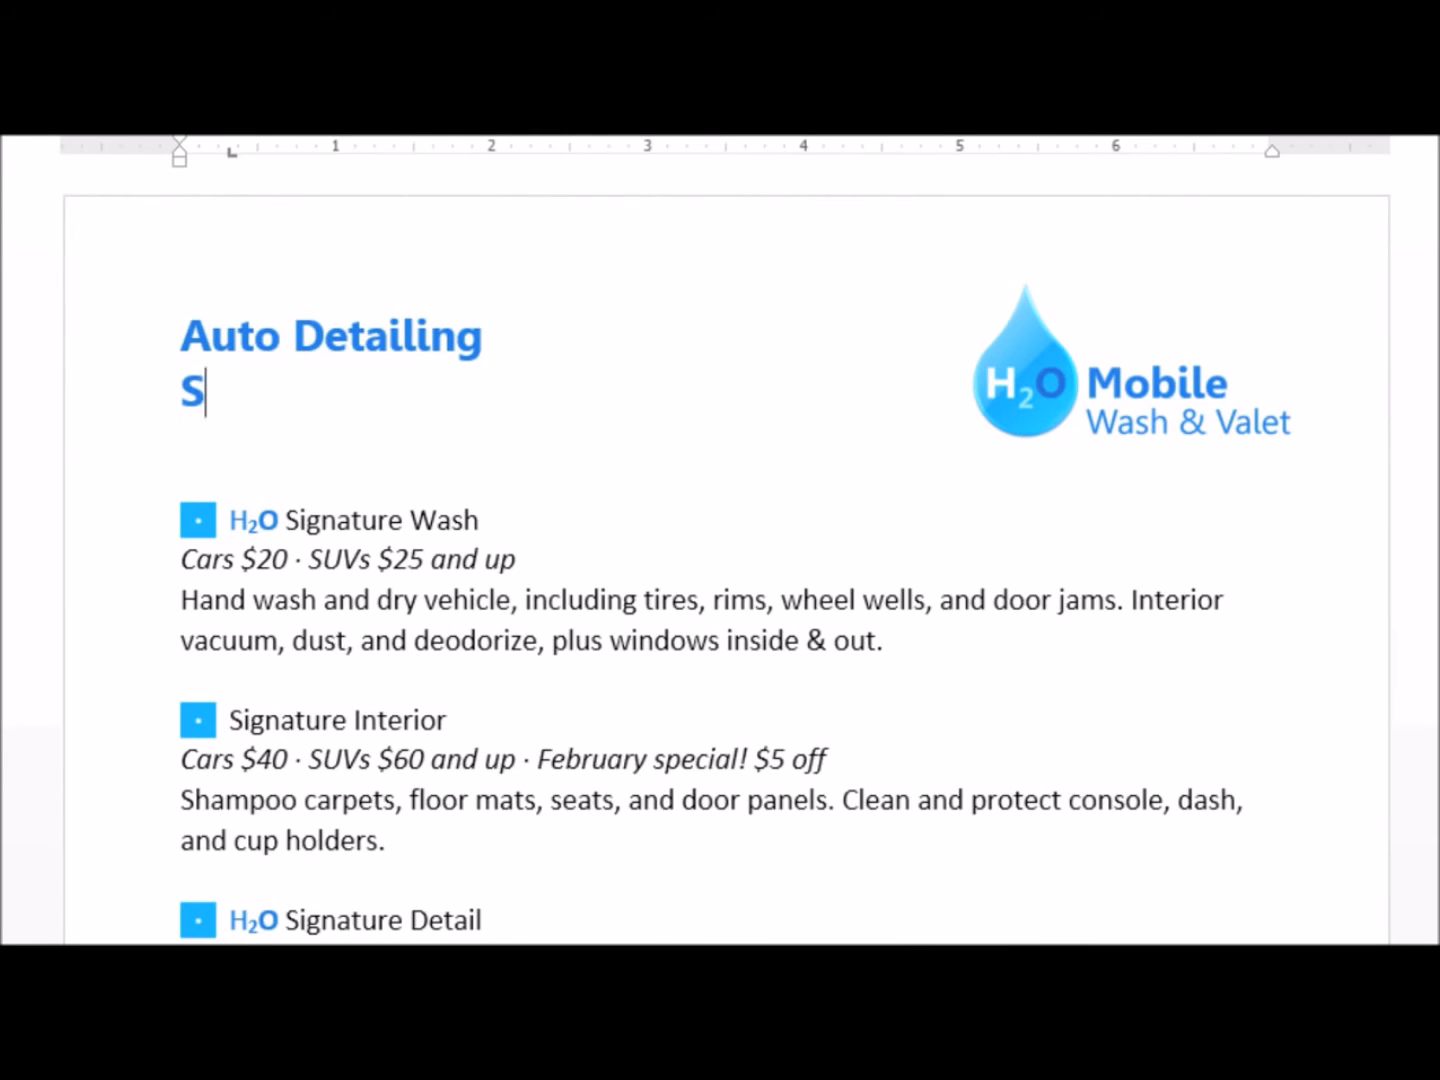
{"action": "type", "text": "ervices L"}
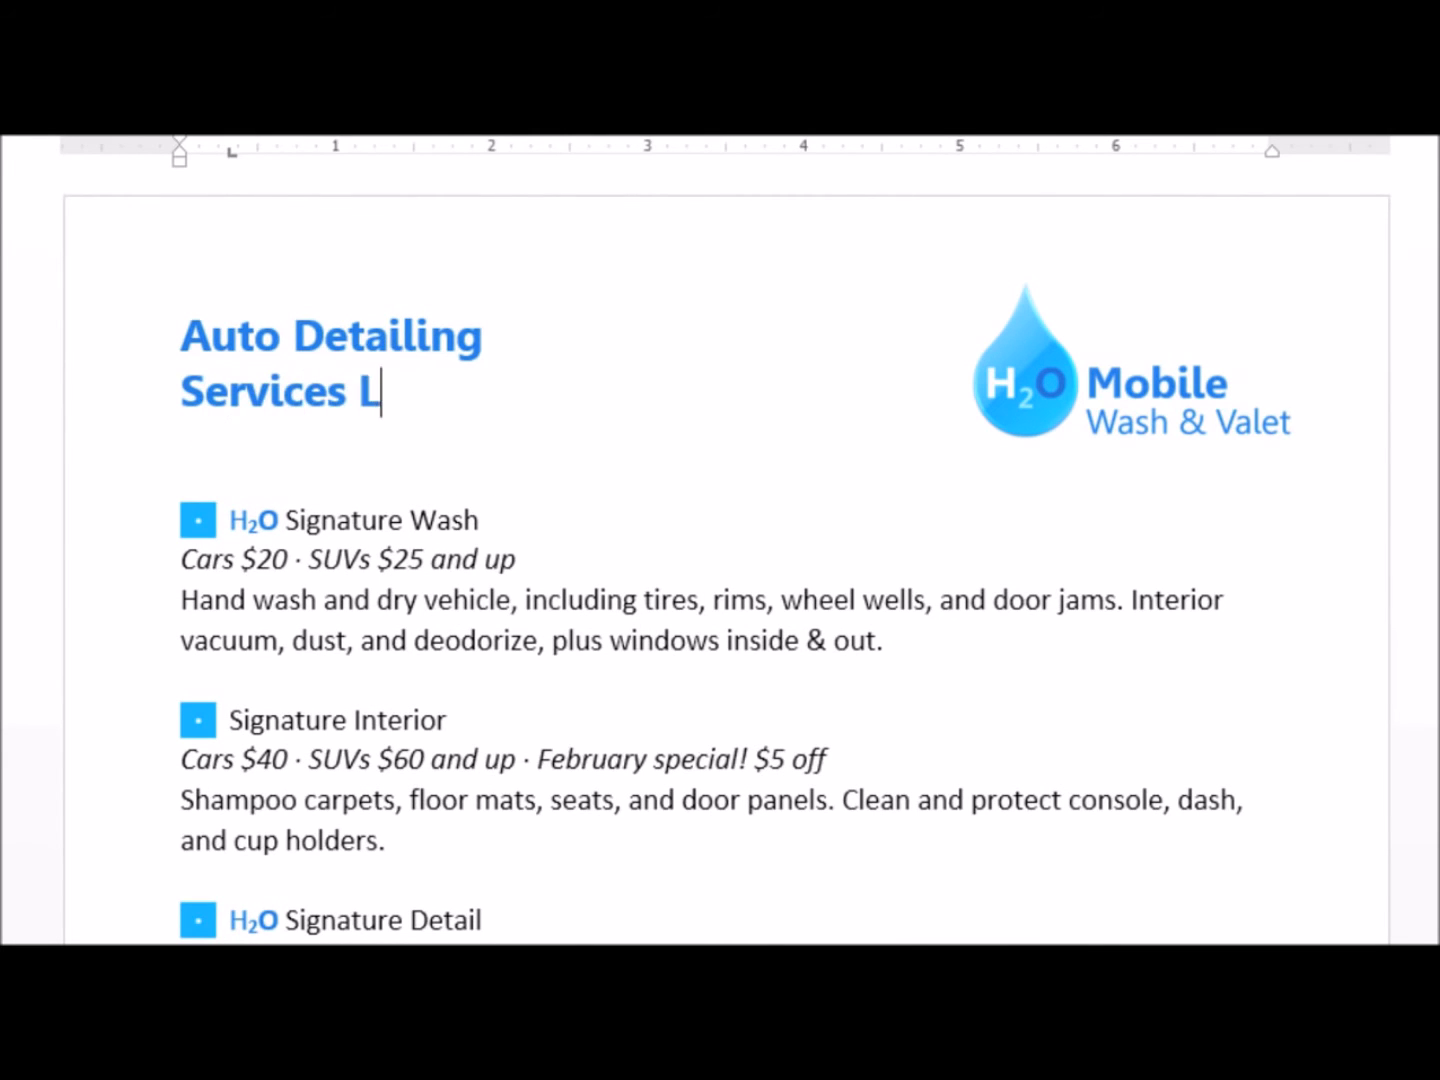
{"action": "type", "text": "uist"}
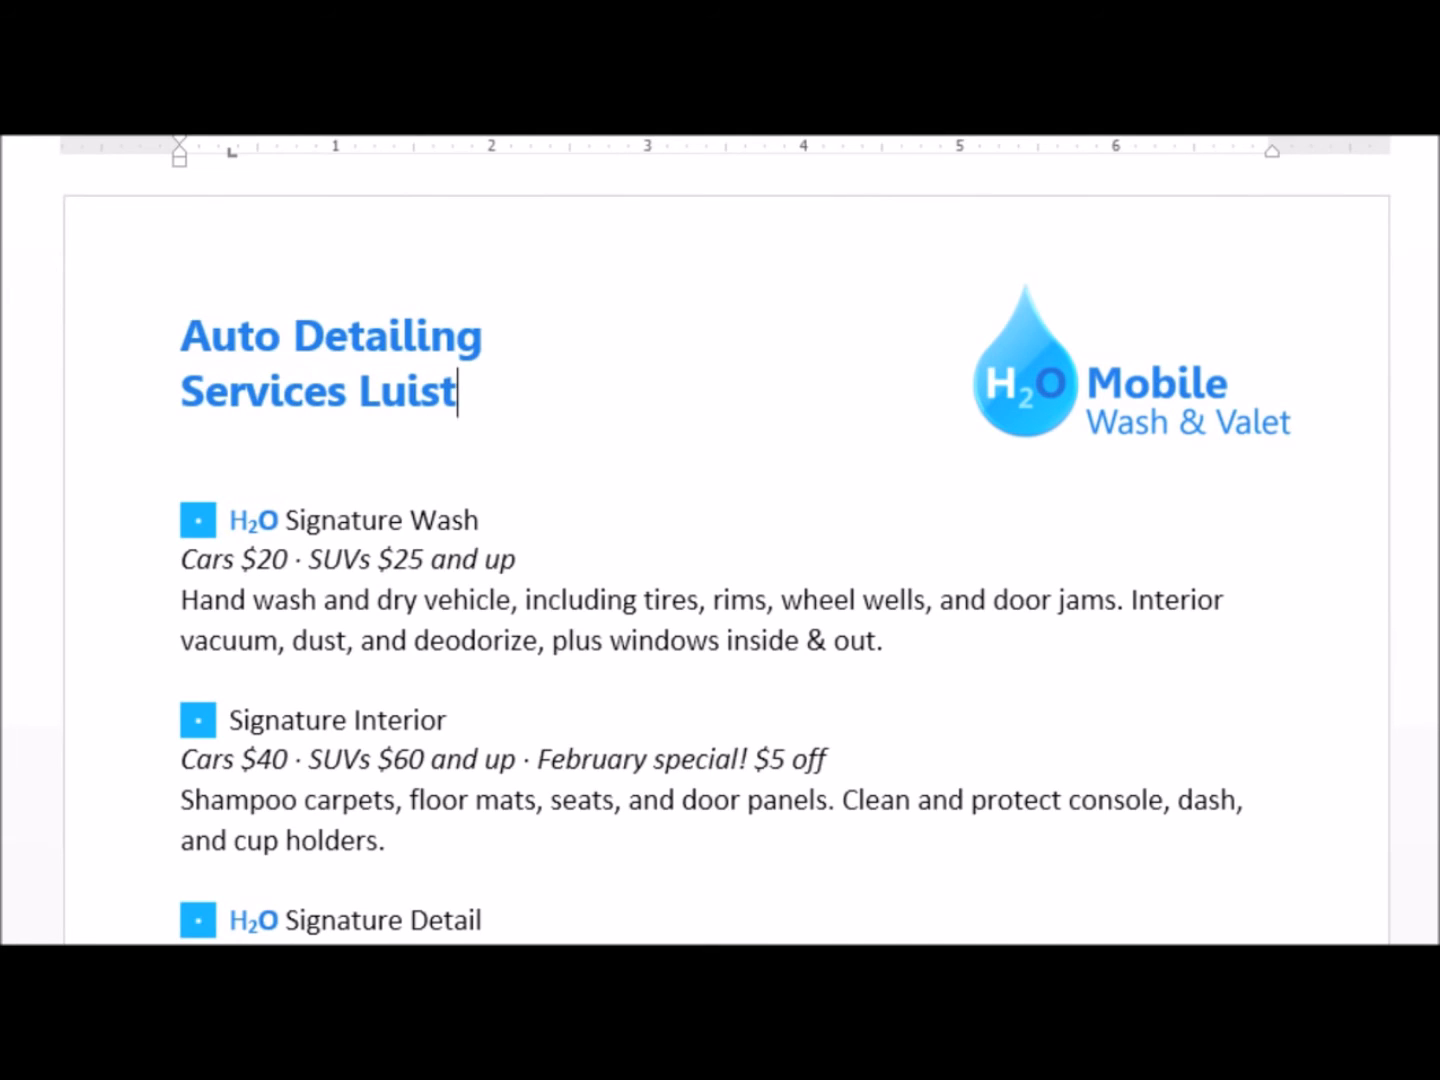
{"action": "key", "text": "BackSpace"}
{"action": "key", "text": "BackSpace"}
{"action": "key", "text": "BackSpace"}
{"action": "key", "text": "BackSpace"}
{"action": "type", "text": "ist"}
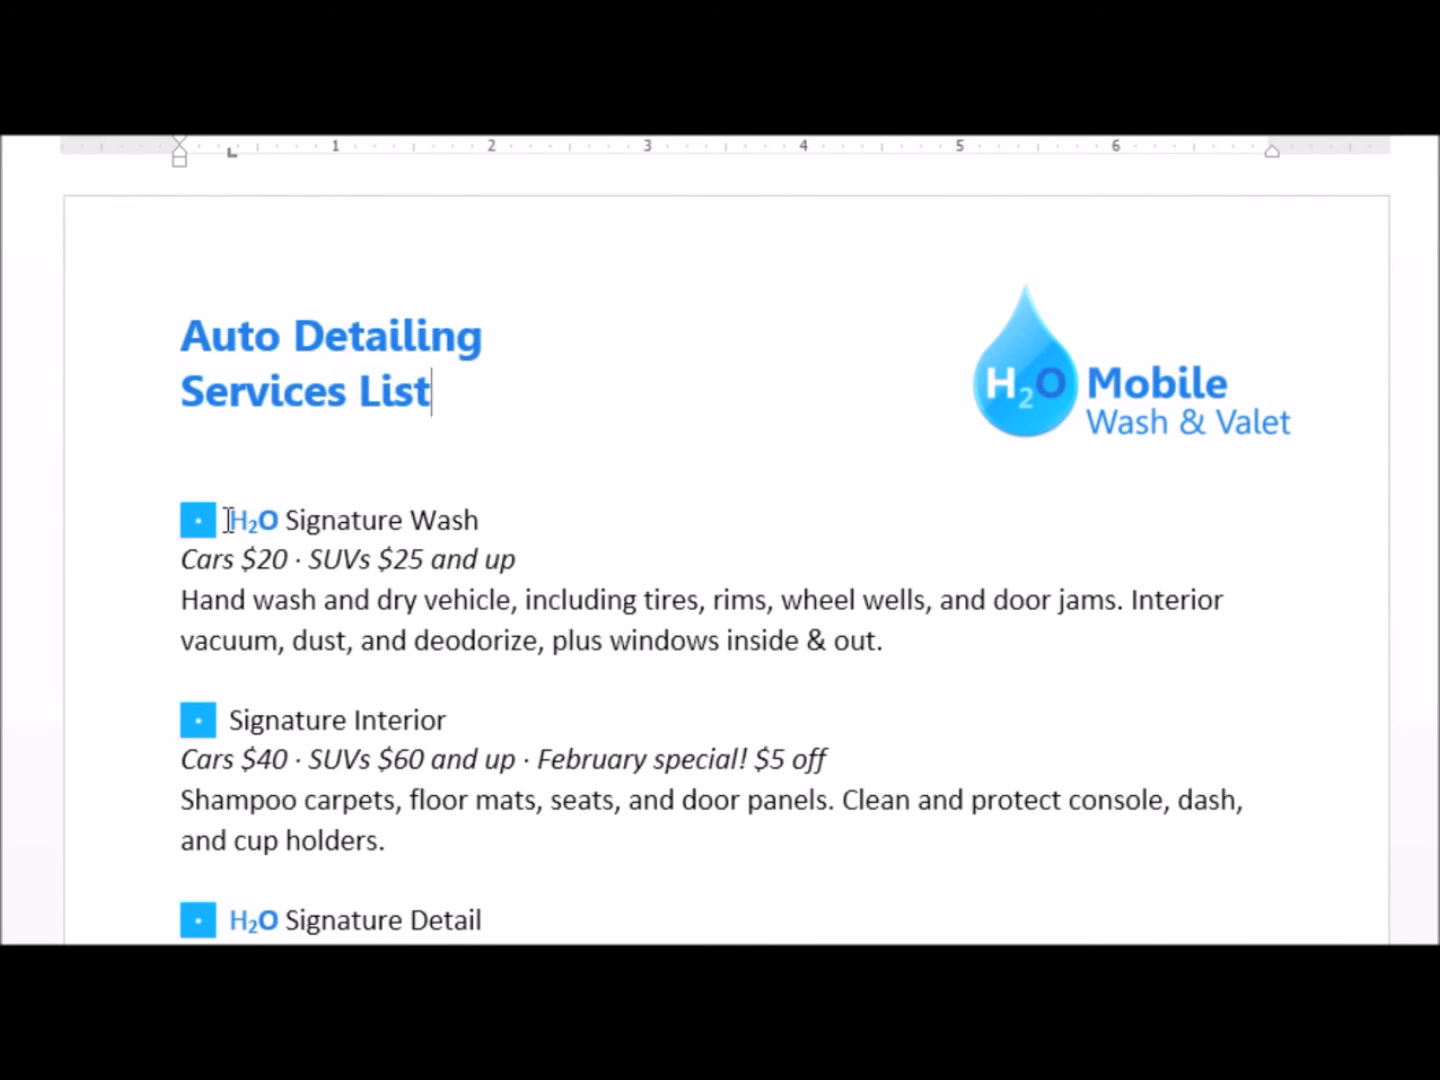
Copy the formatted H2O text from the Signature Wash heading and paste it before "Signature Interior"
{"action": "left_click_drag", "start_coordinate": [229, 520], "coordinate": [288, 520]}
{"action": "key", "text": "ctrl+c"}
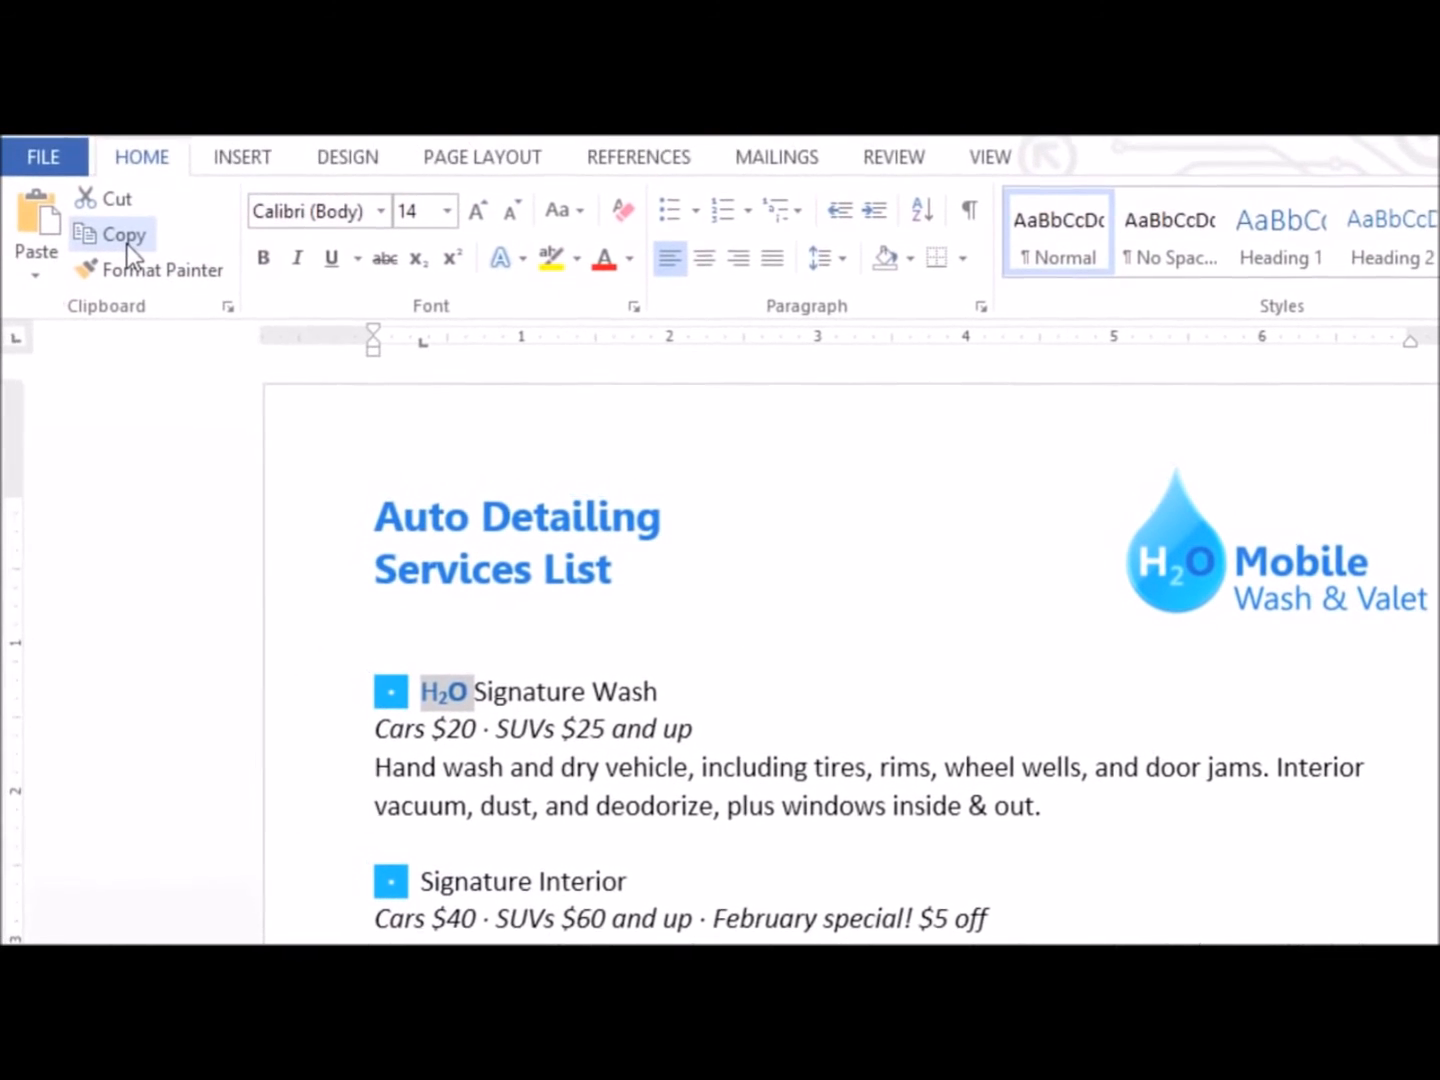
{"action": "left_click", "coordinate": [128, 246]}
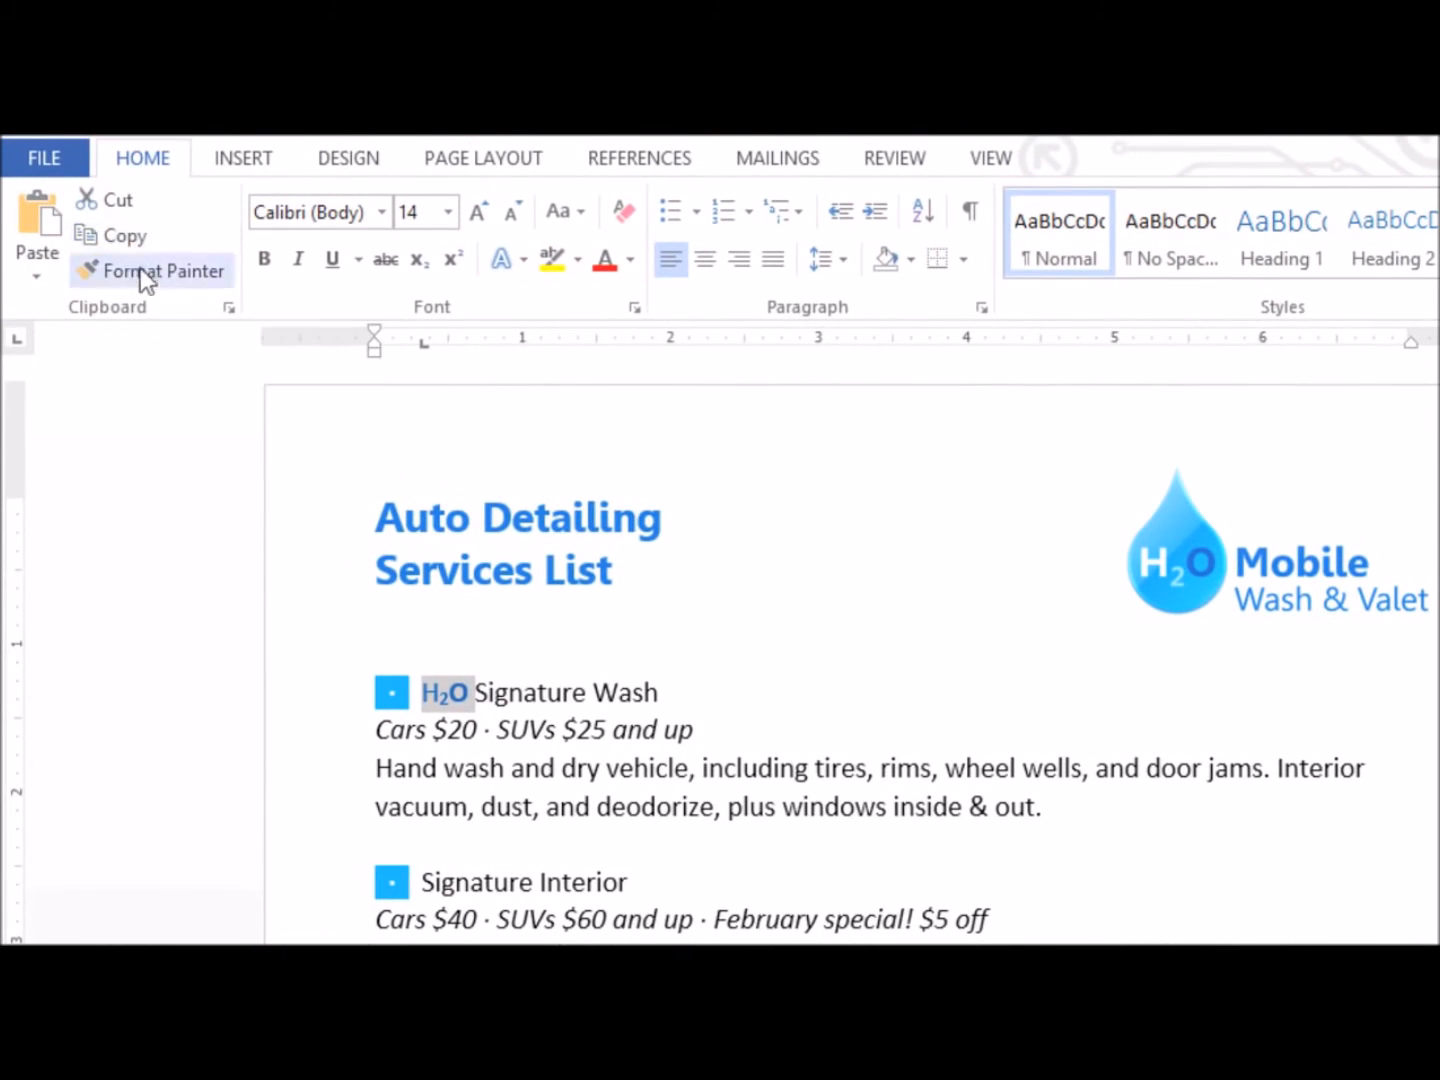
{"action": "left_click", "coordinate": [421, 877]}
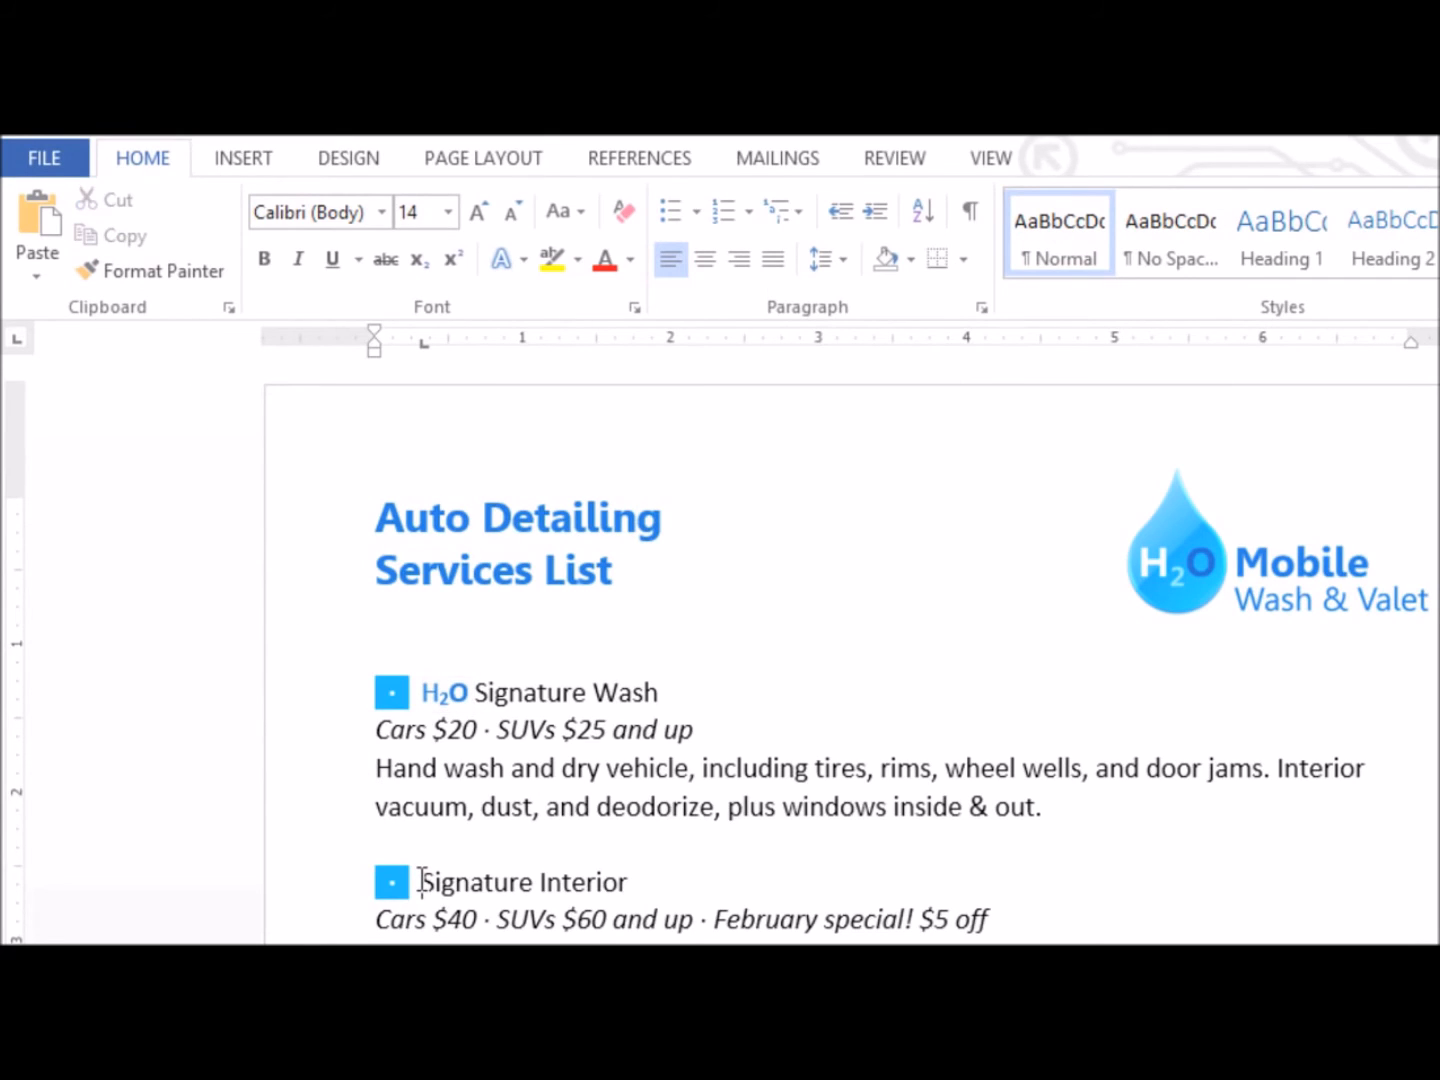
{"action": "left_click", "coordinate": [50, 231]}
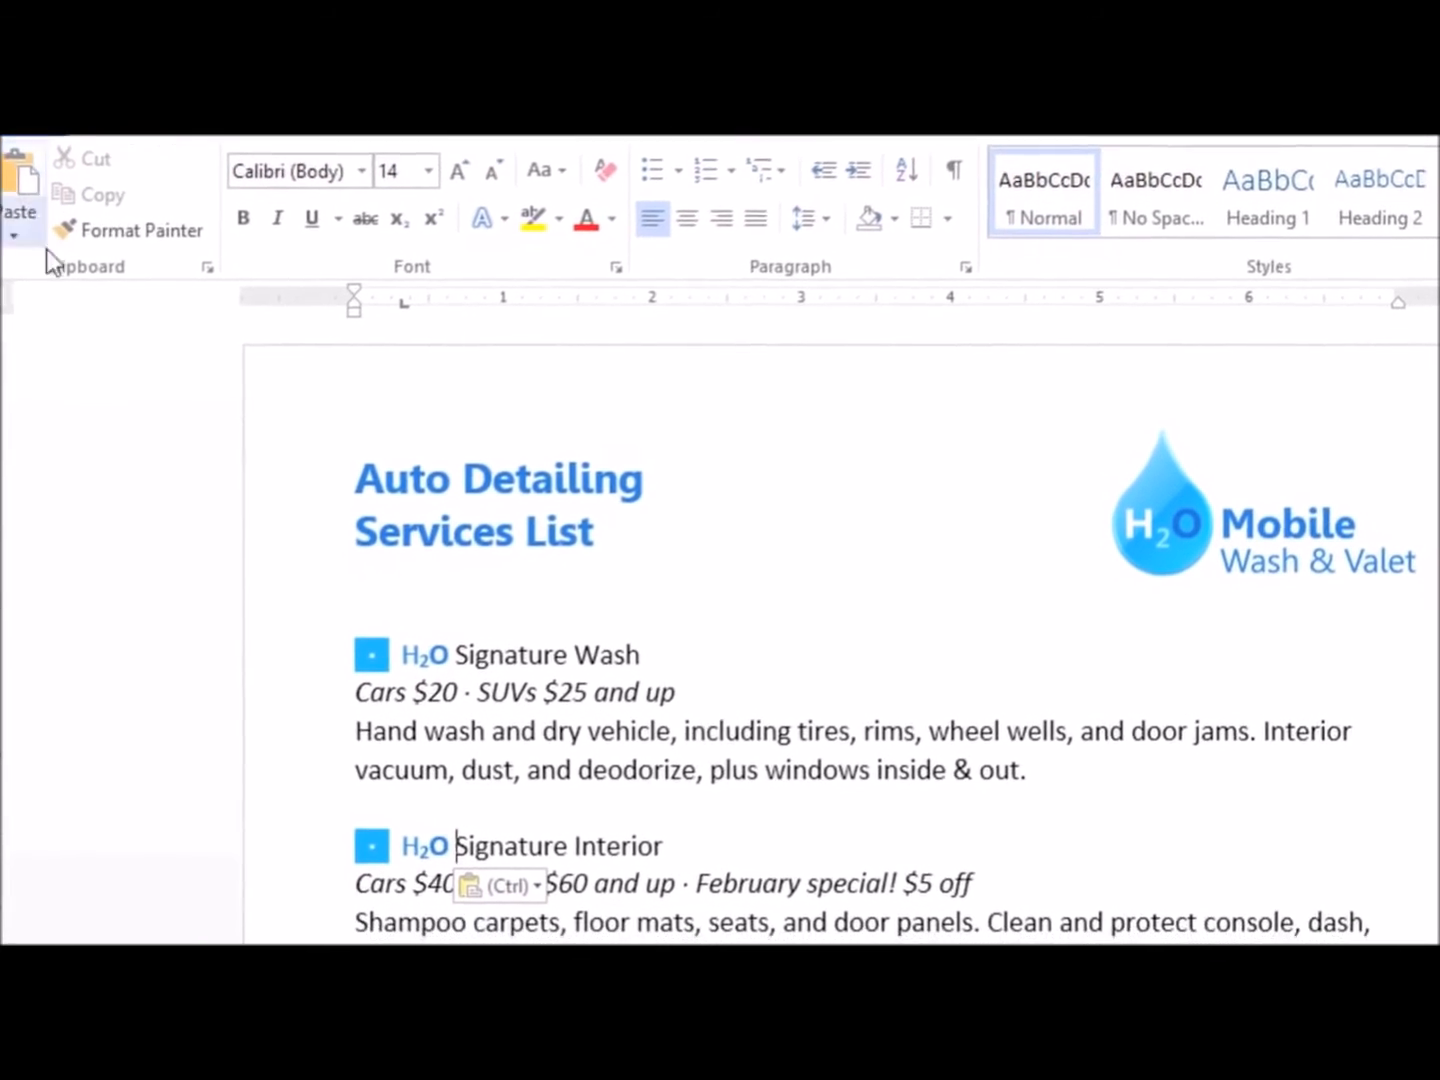
Move the whole H2O Signature Detail section between the Signature Wash and Signature Interior sections, keeping its source formatting
{"action": "mouse_move", "coordinate": [278, 855]}
{"action": "left_mouse_down"}
{"action": "mouse_move", "coordinate": [341, 894]}
{"action": "mouse_move", "coordinate": [1111, 978]}
{"action": "left_mouse_up"}
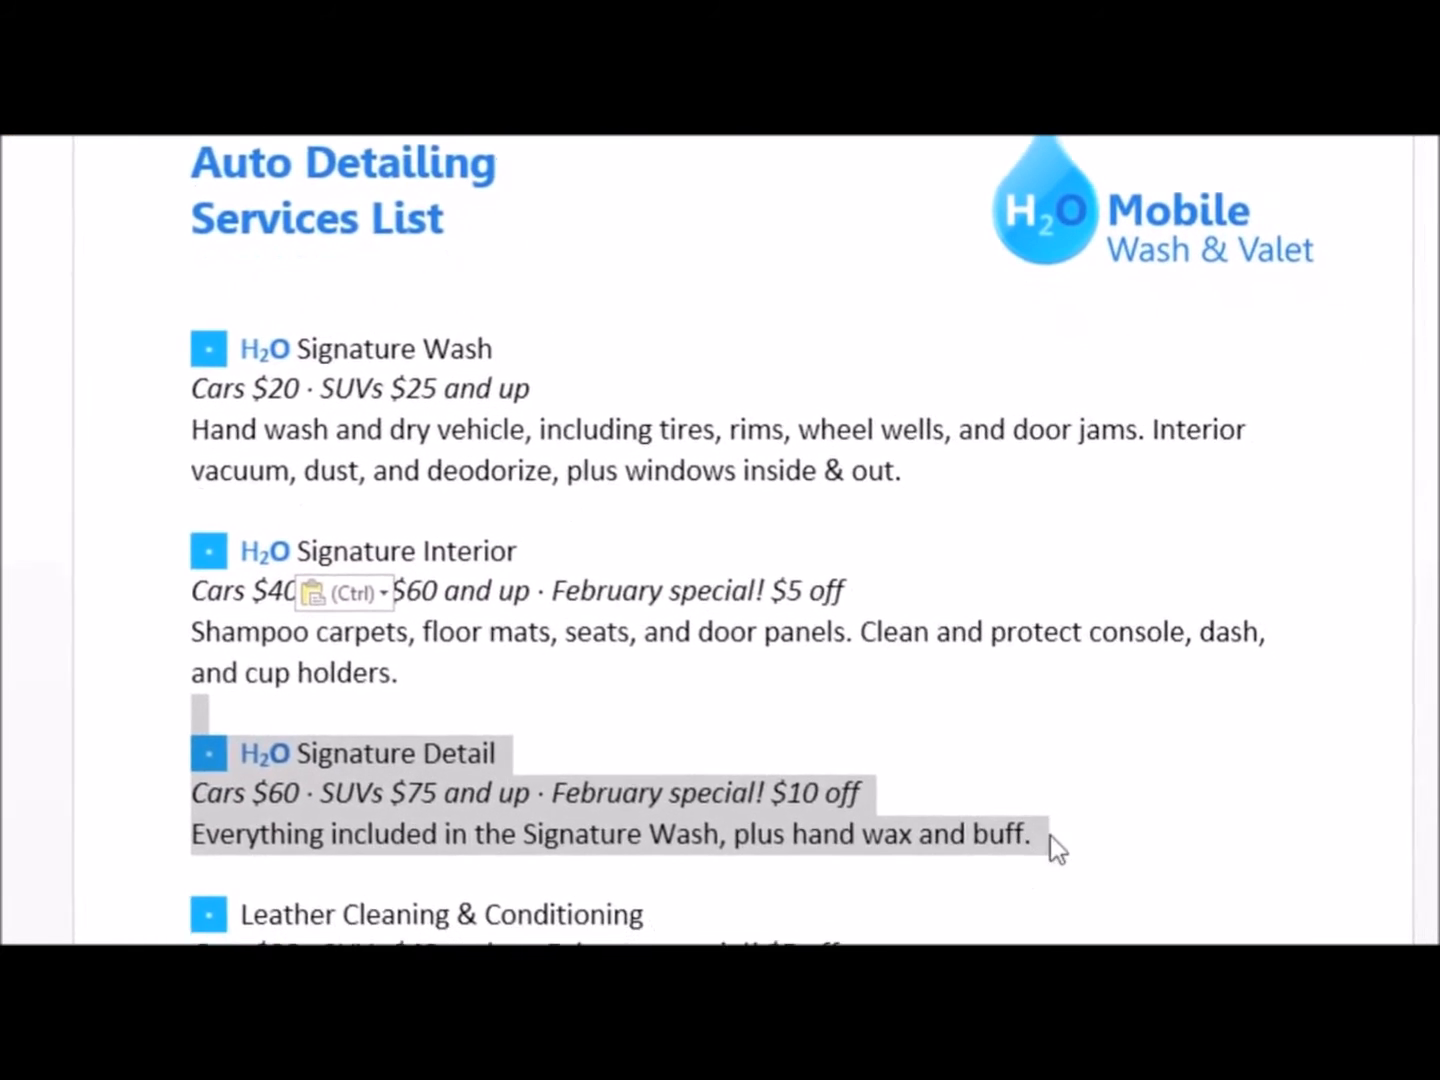
{"action": "right_click", "coordinate": [1060, 851]}
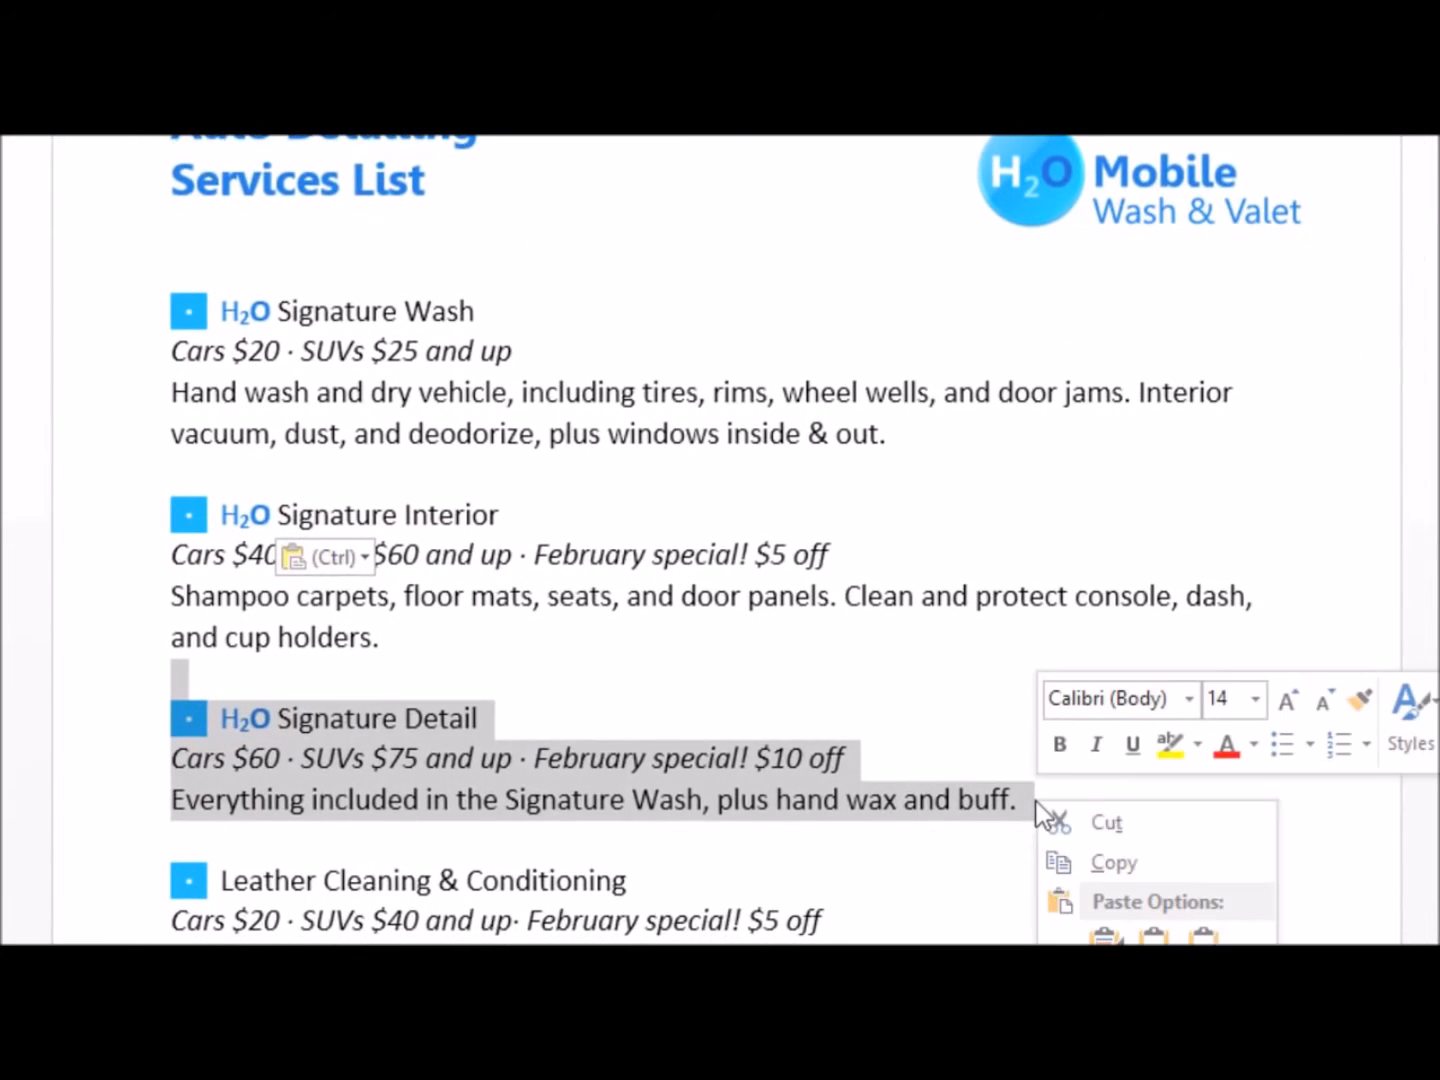
{"action": "left_click", "coordinate": [1052, 823]}
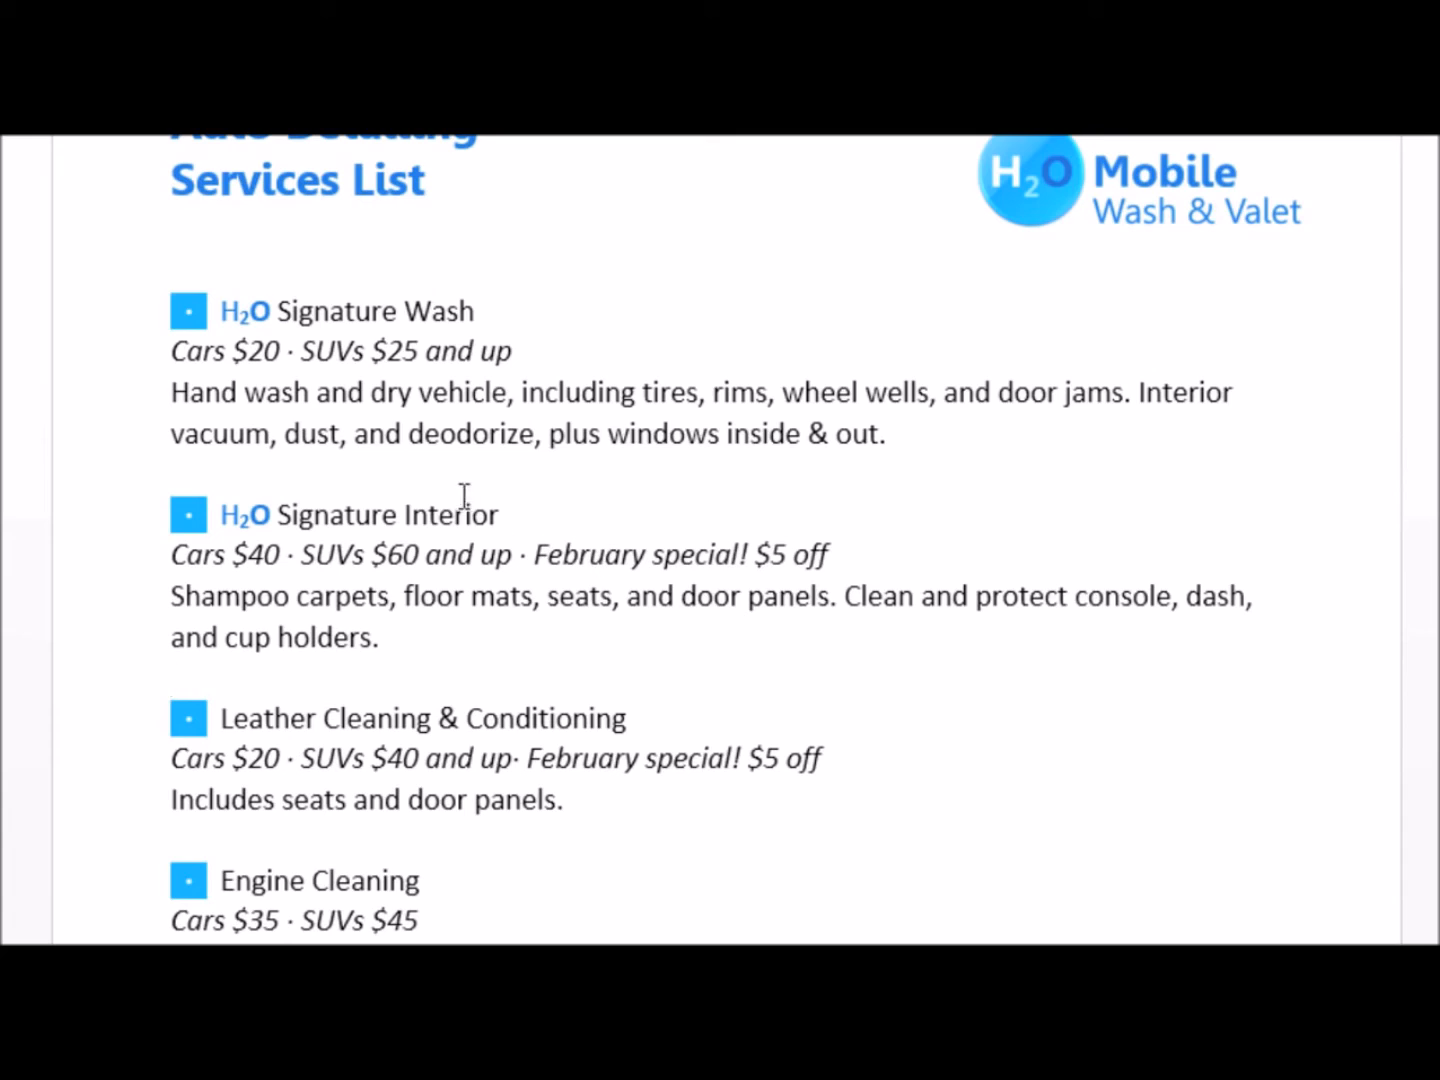
{"action": "right_click", "coordinate": [418, 472]}
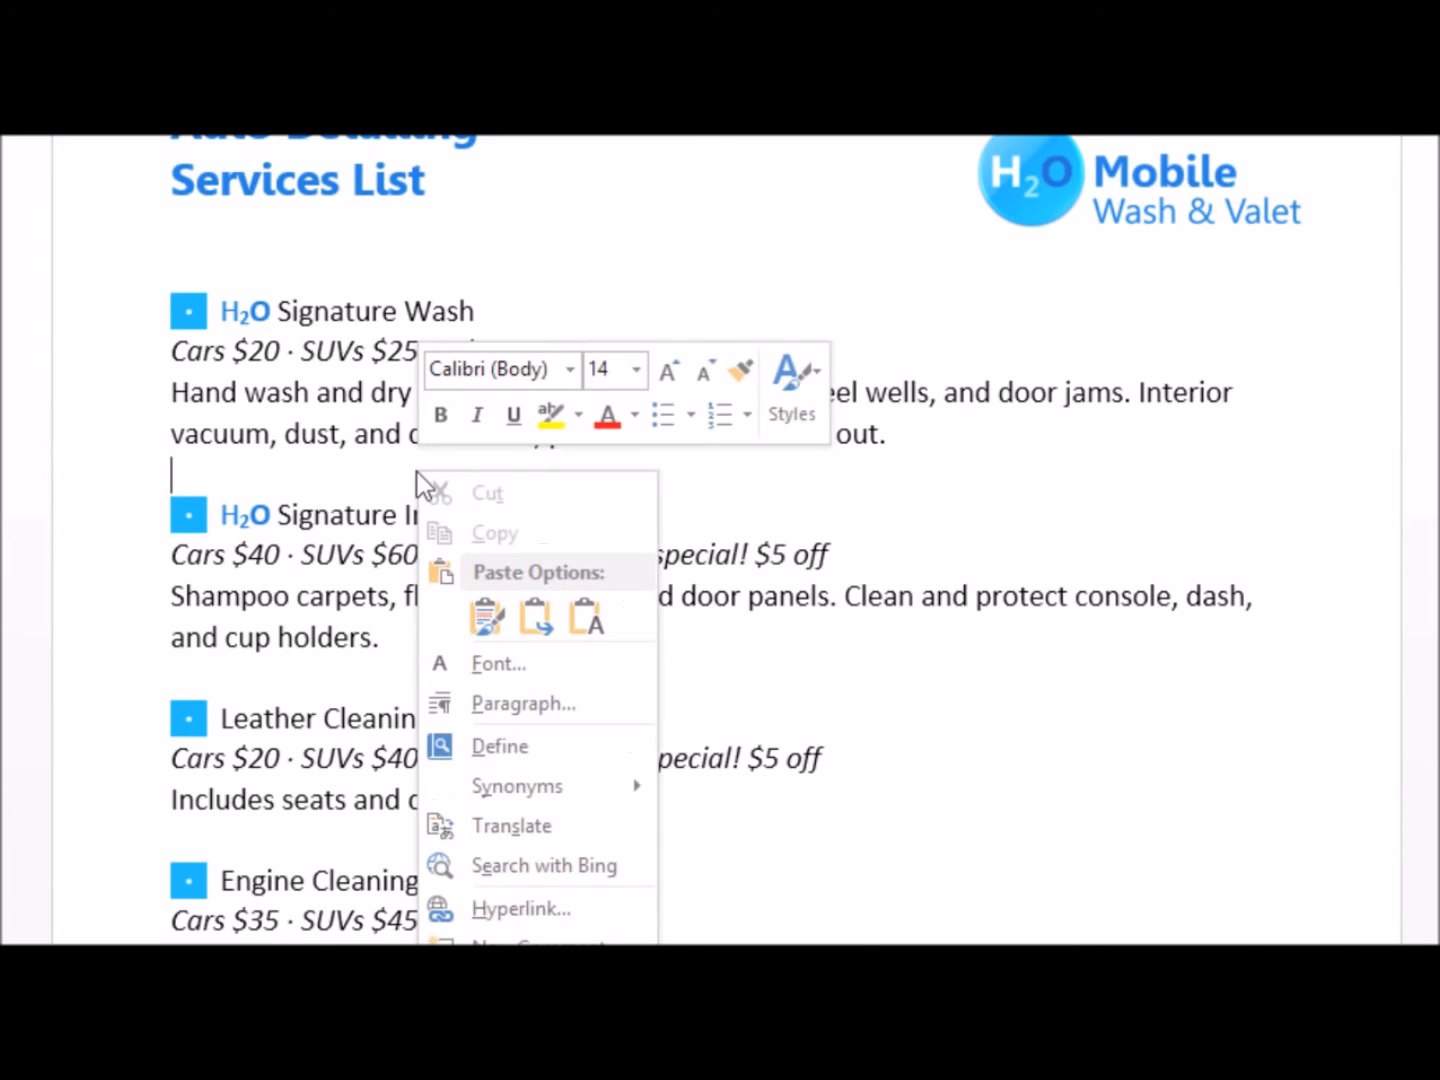
{"action": "left_click", "coordinate": [486, 614]}
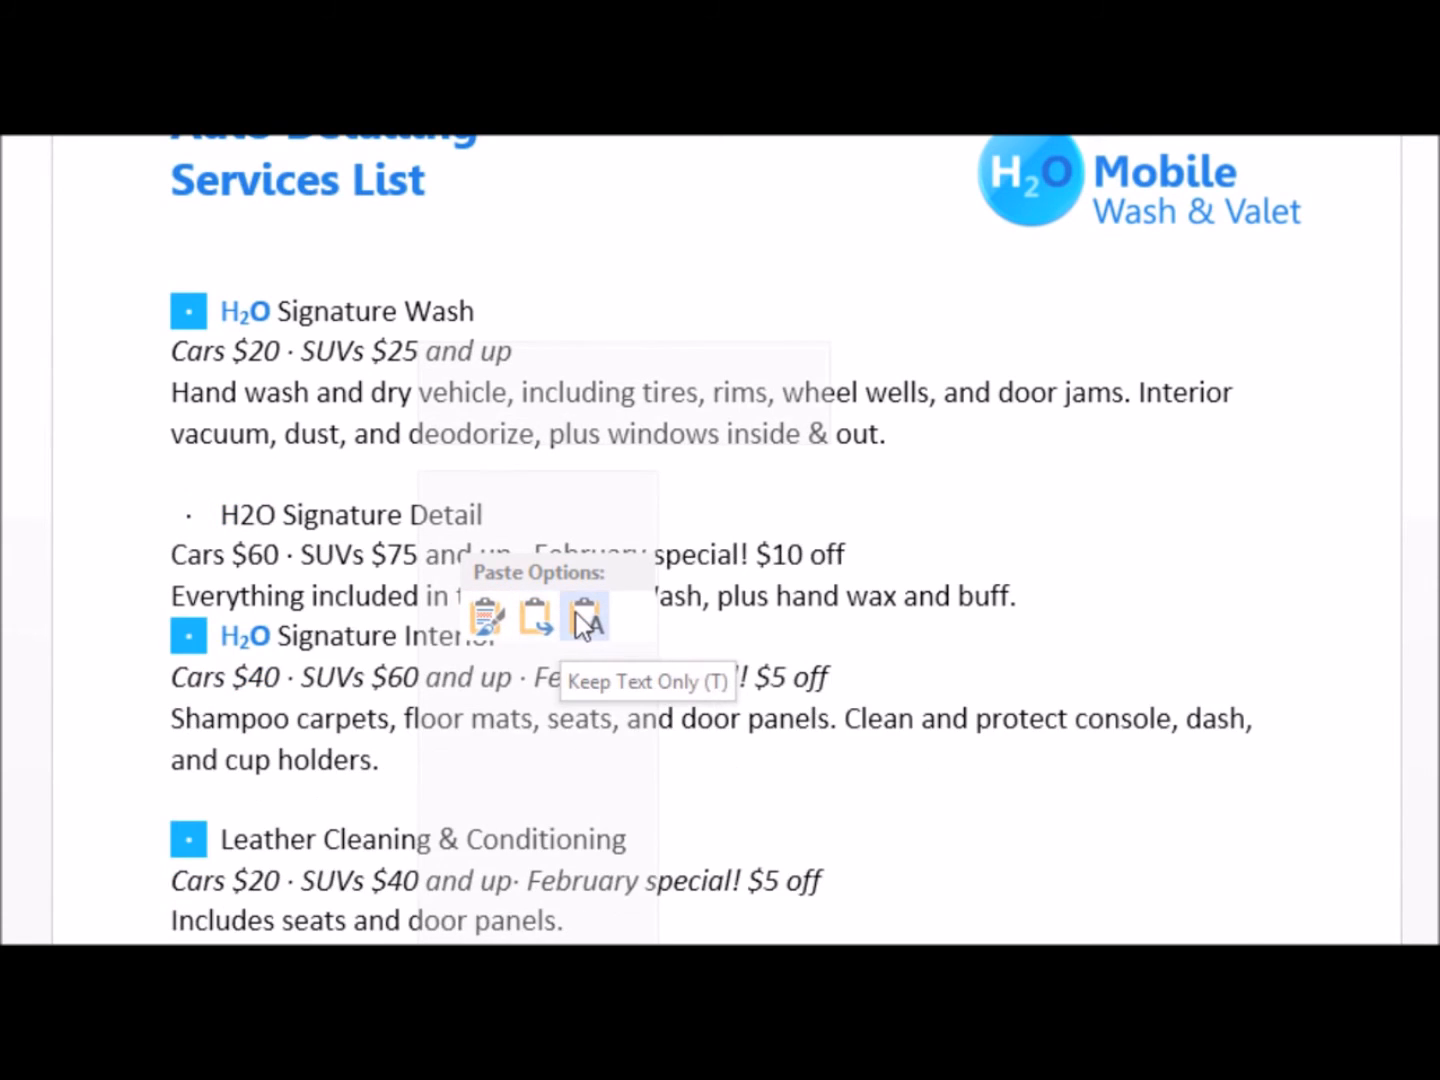
{"action": "left_click", "coordinate": [491, 613]}
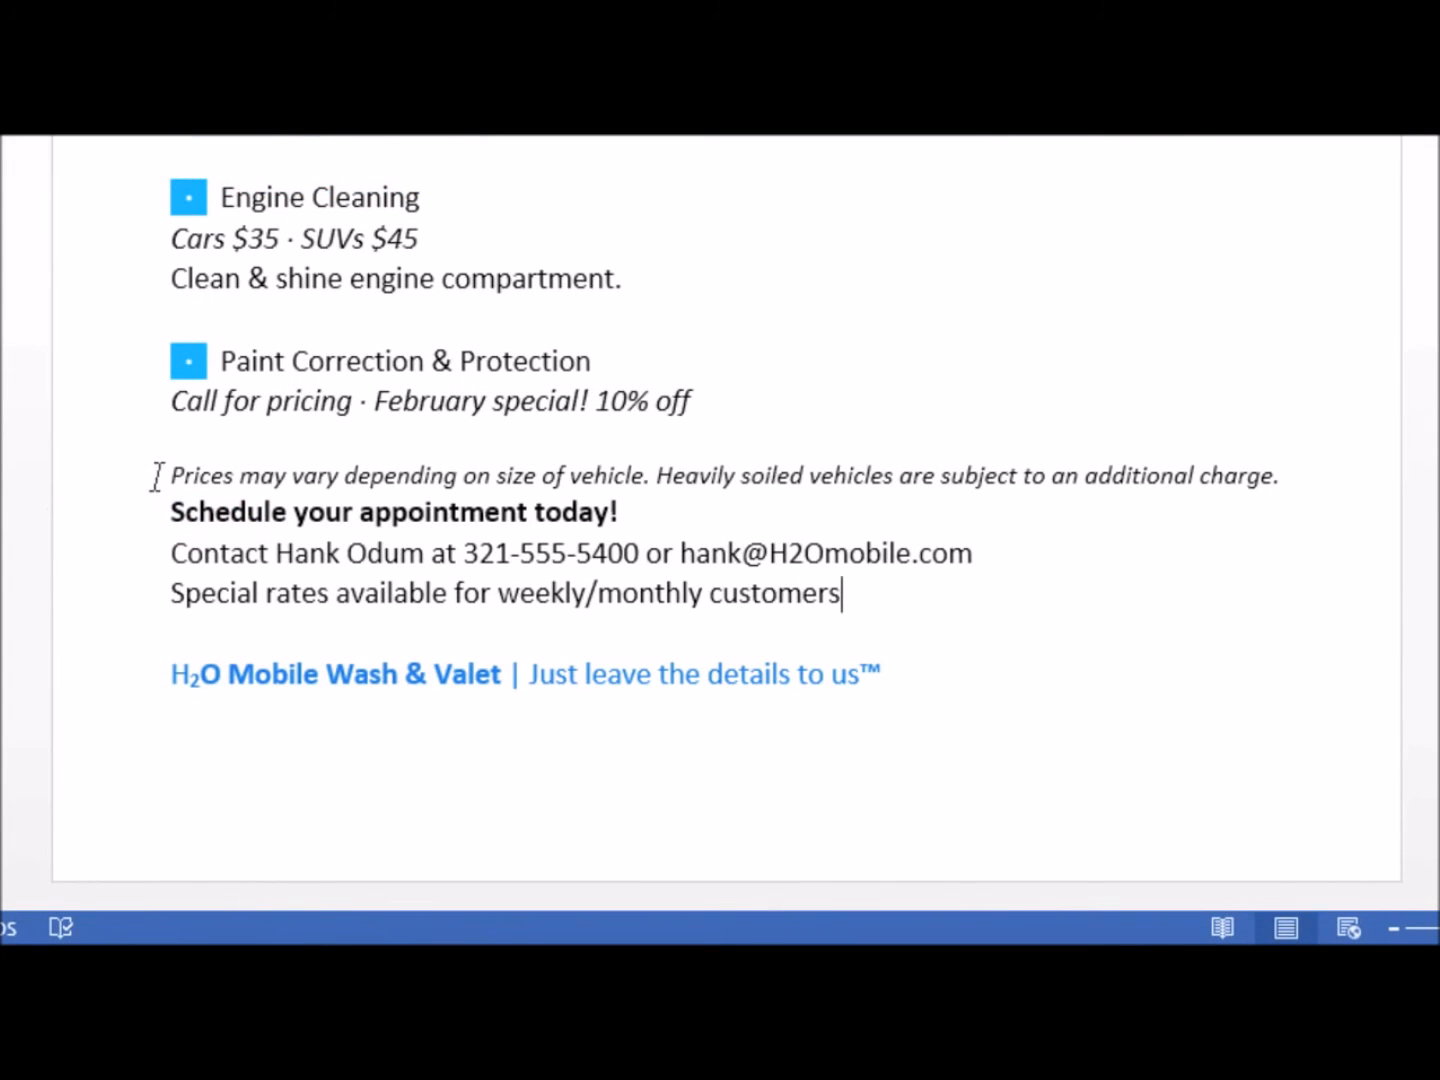
Move the italic "Prices may vary" disclaimer below the H2O Mobile Wash & Valet tagline, separated by a blank line
{"action": "left_click_drag", "start_coordinate": [166, 475], "coordinate": [955, 670]}
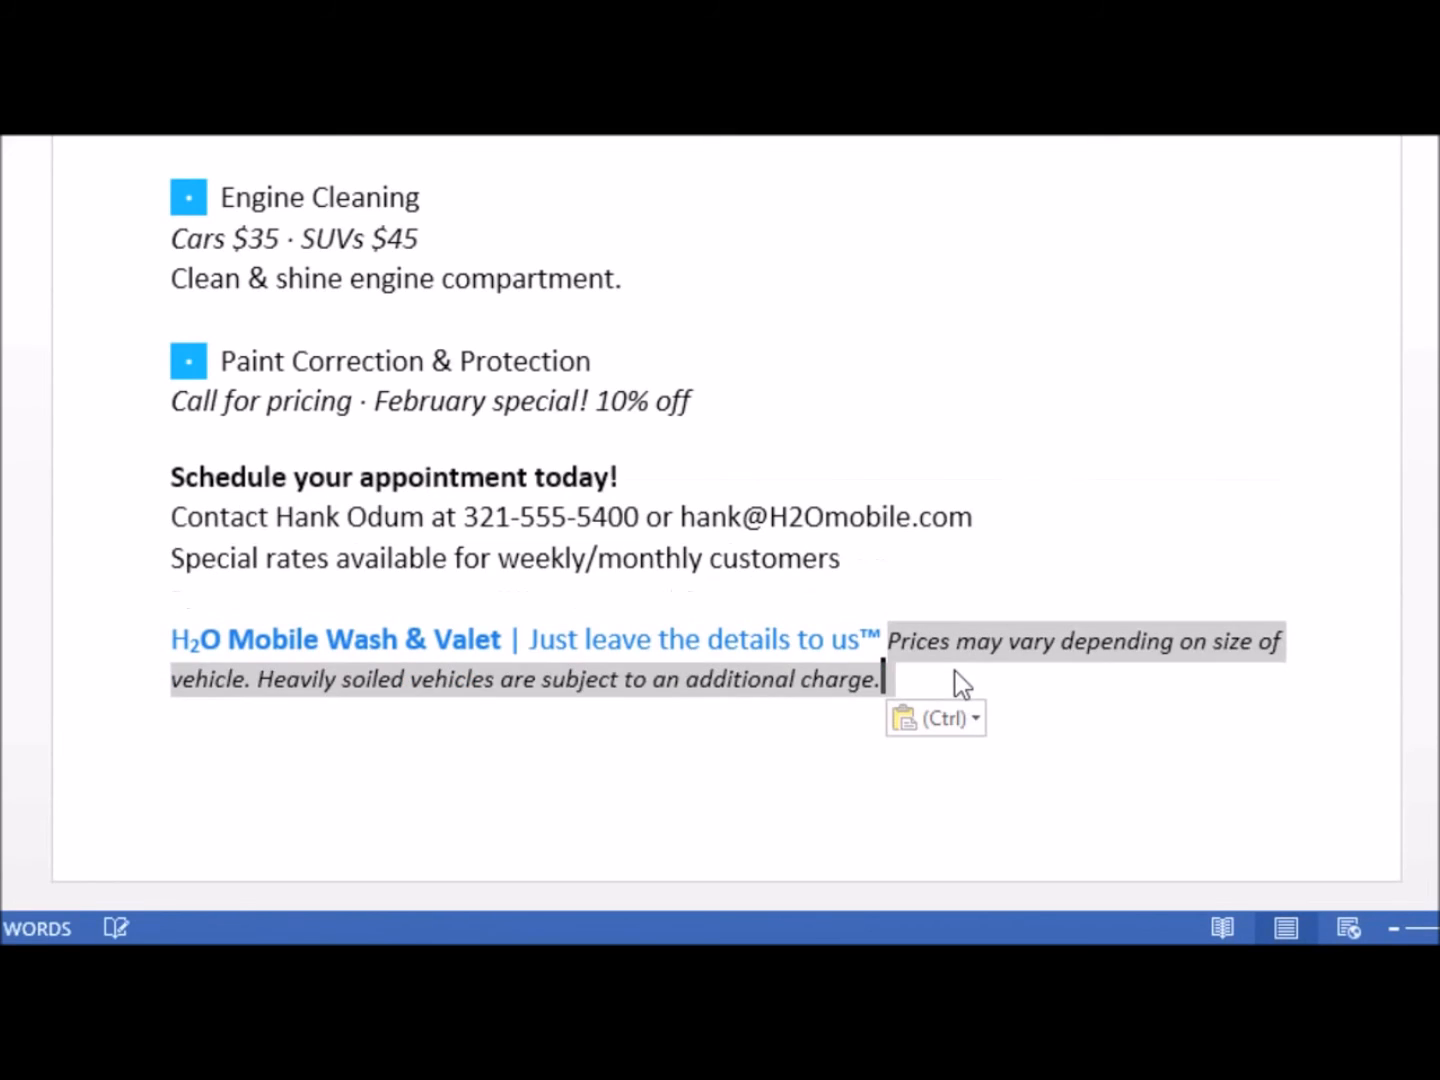
{"action": "left_click", "coordinate": [896, 652]}
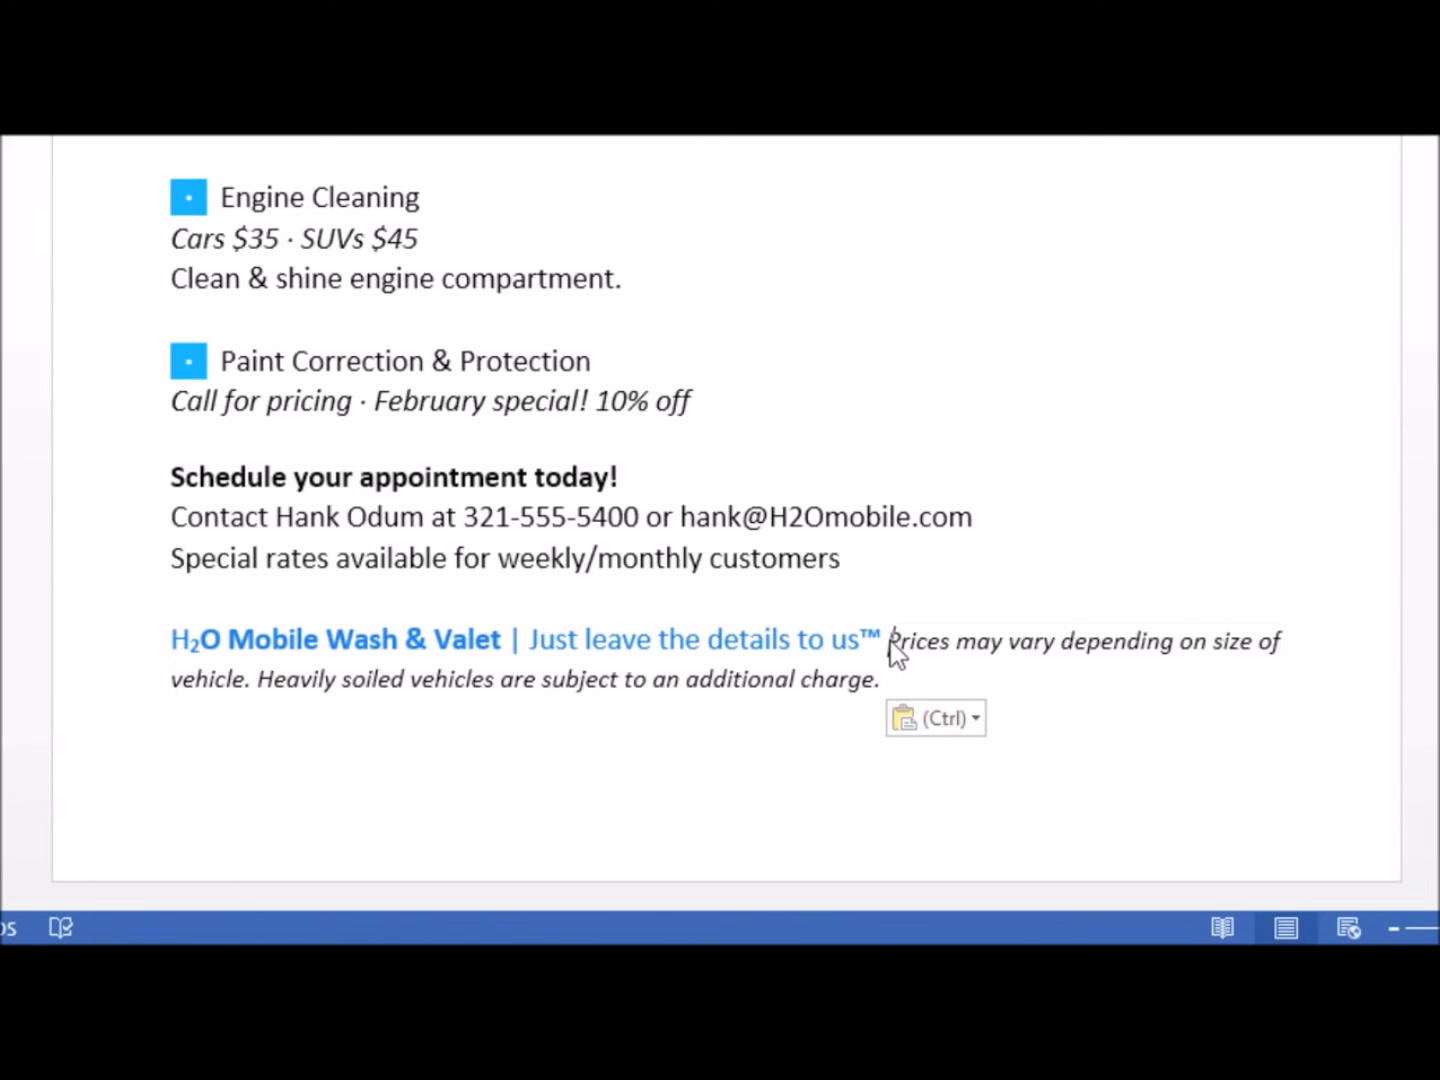
{"action": "key", "text": "Return"}
{"action": "key", "text": "Return"}
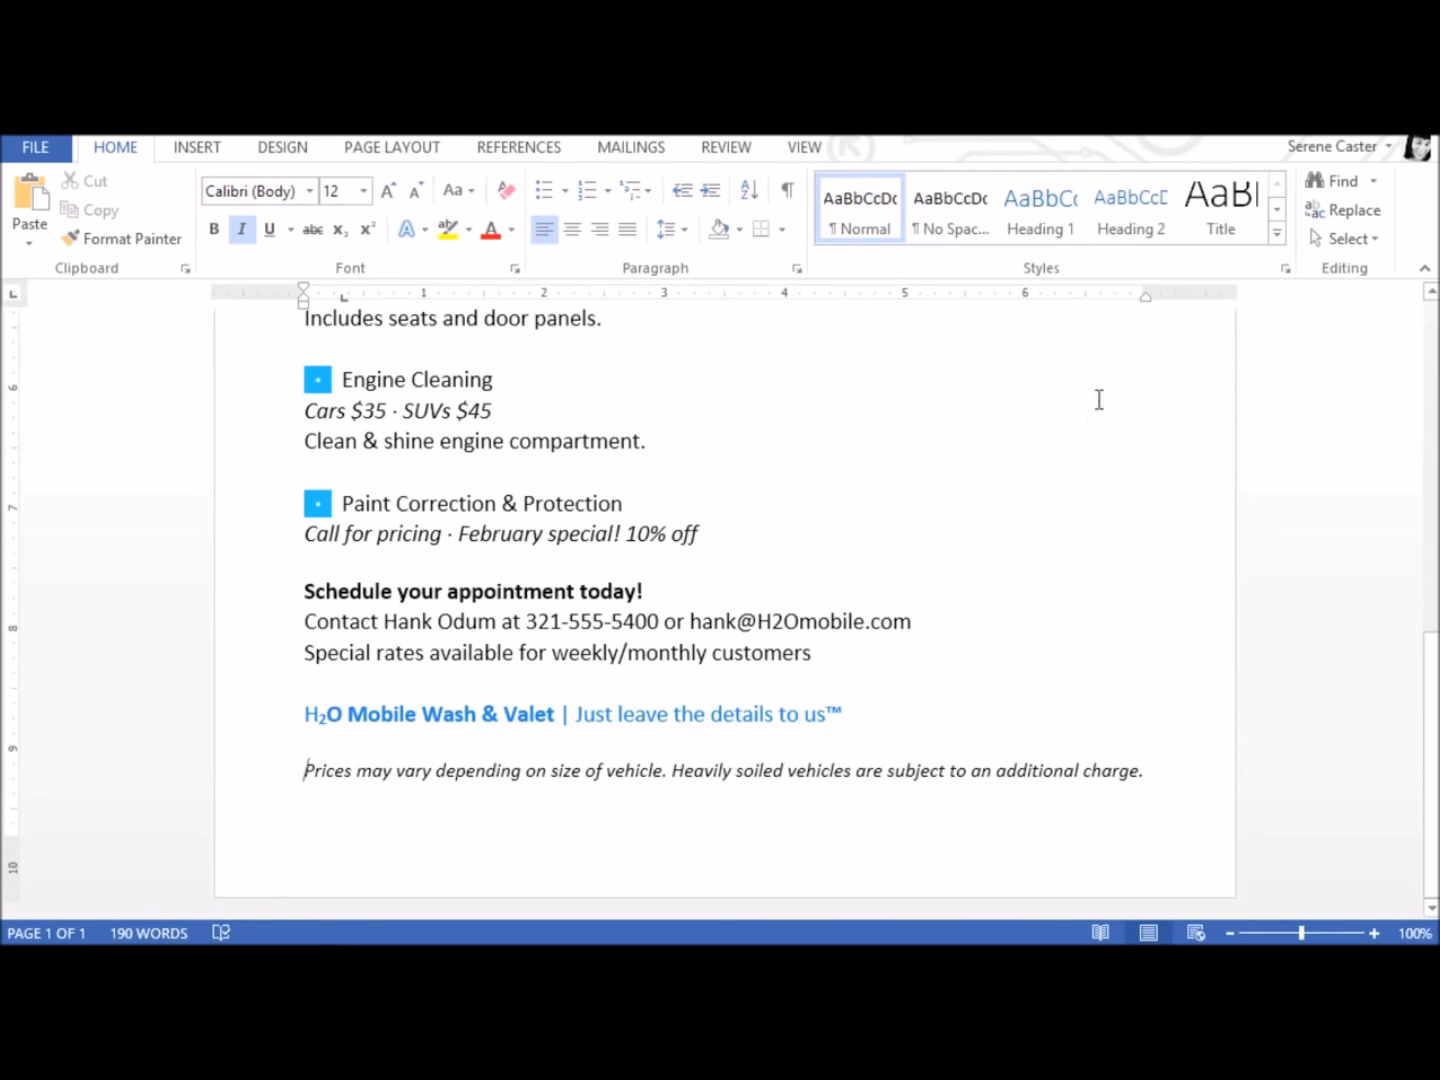
Search the document for the word "special"
{"action": "left_click", "coordinate": [1328, 181]}
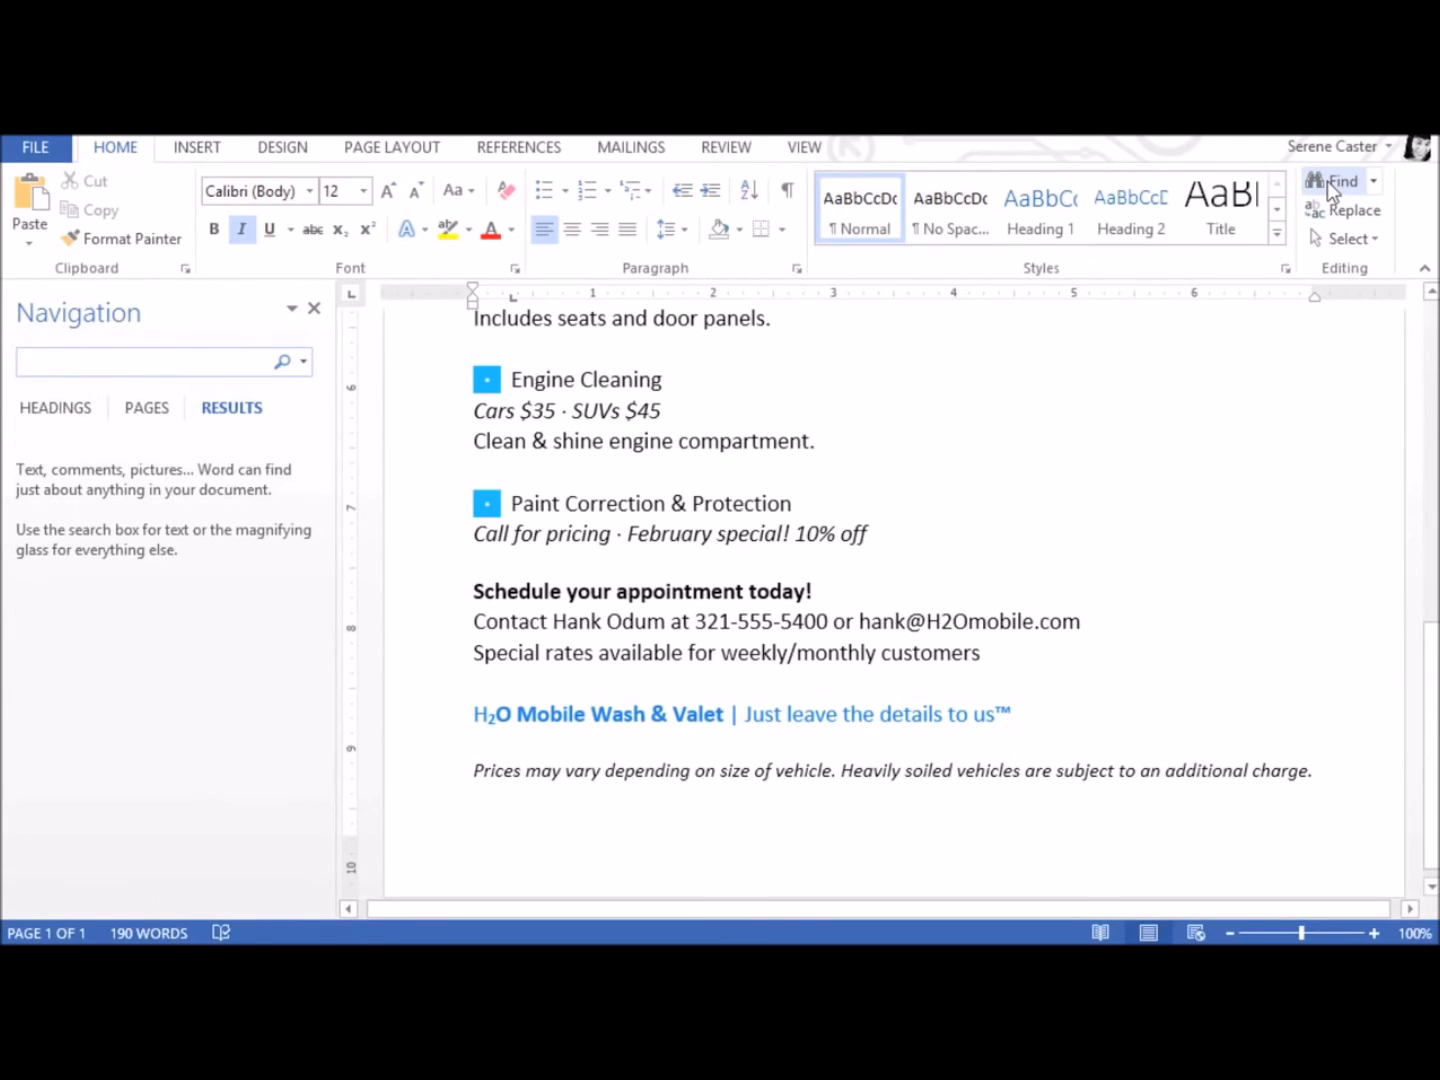
{"action": "type", "text": "special"}
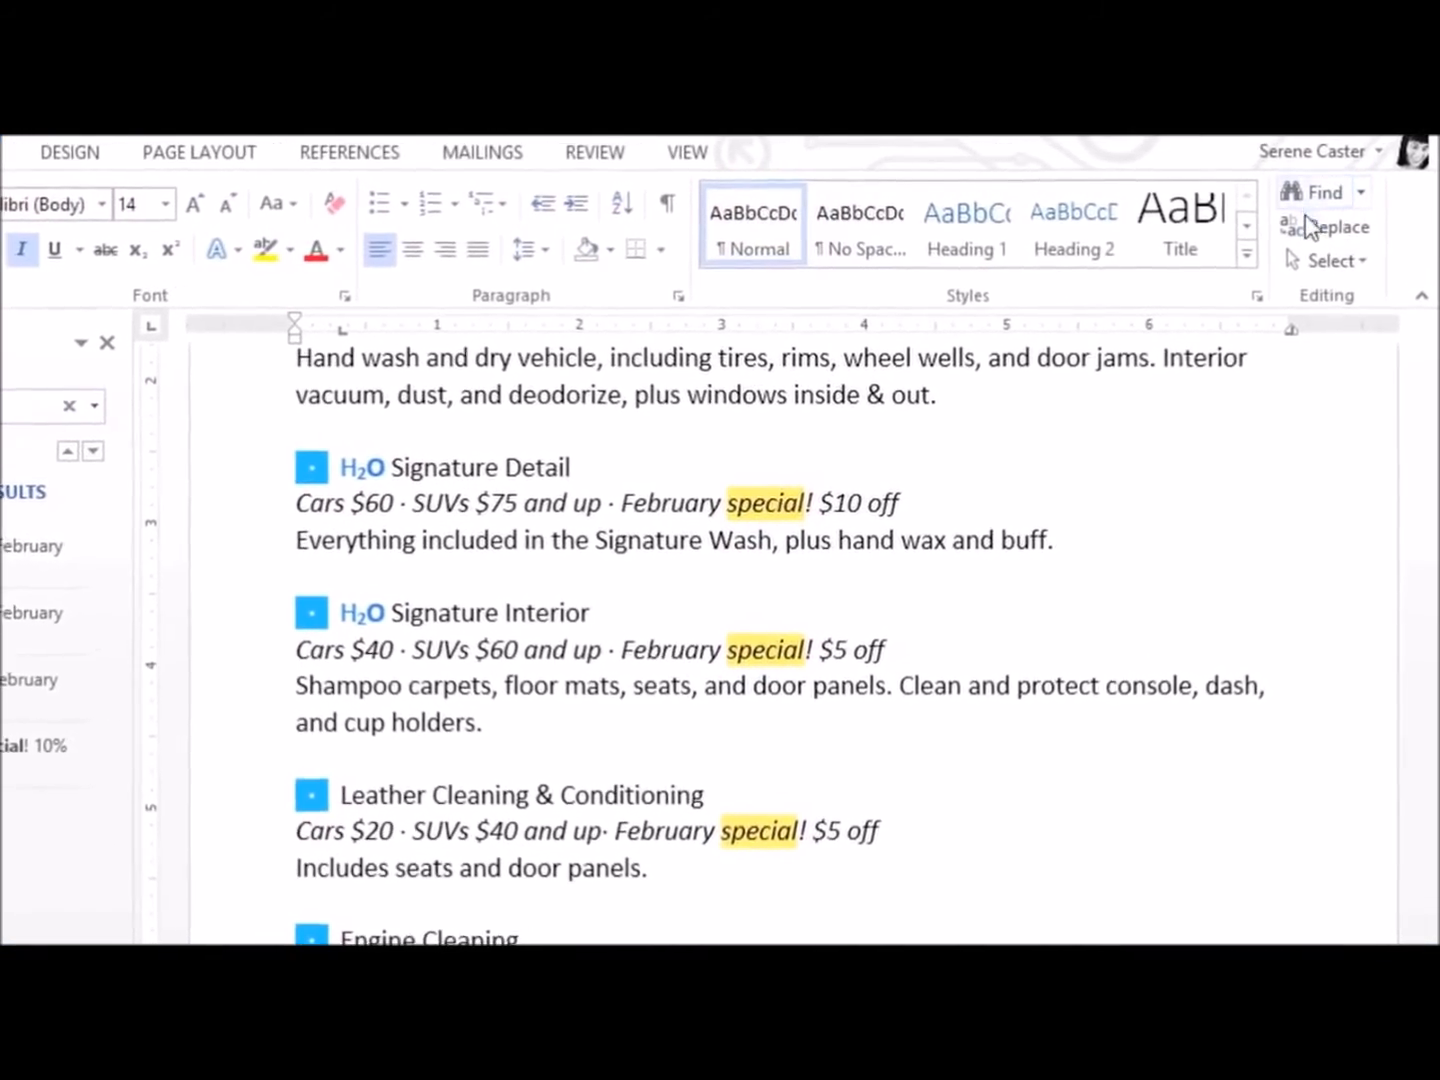
Replace every occurrence of "February" with "March", the first one individually and the remaining ones all at once
{"action": "left_click", "coordinate": [1306, 229]}
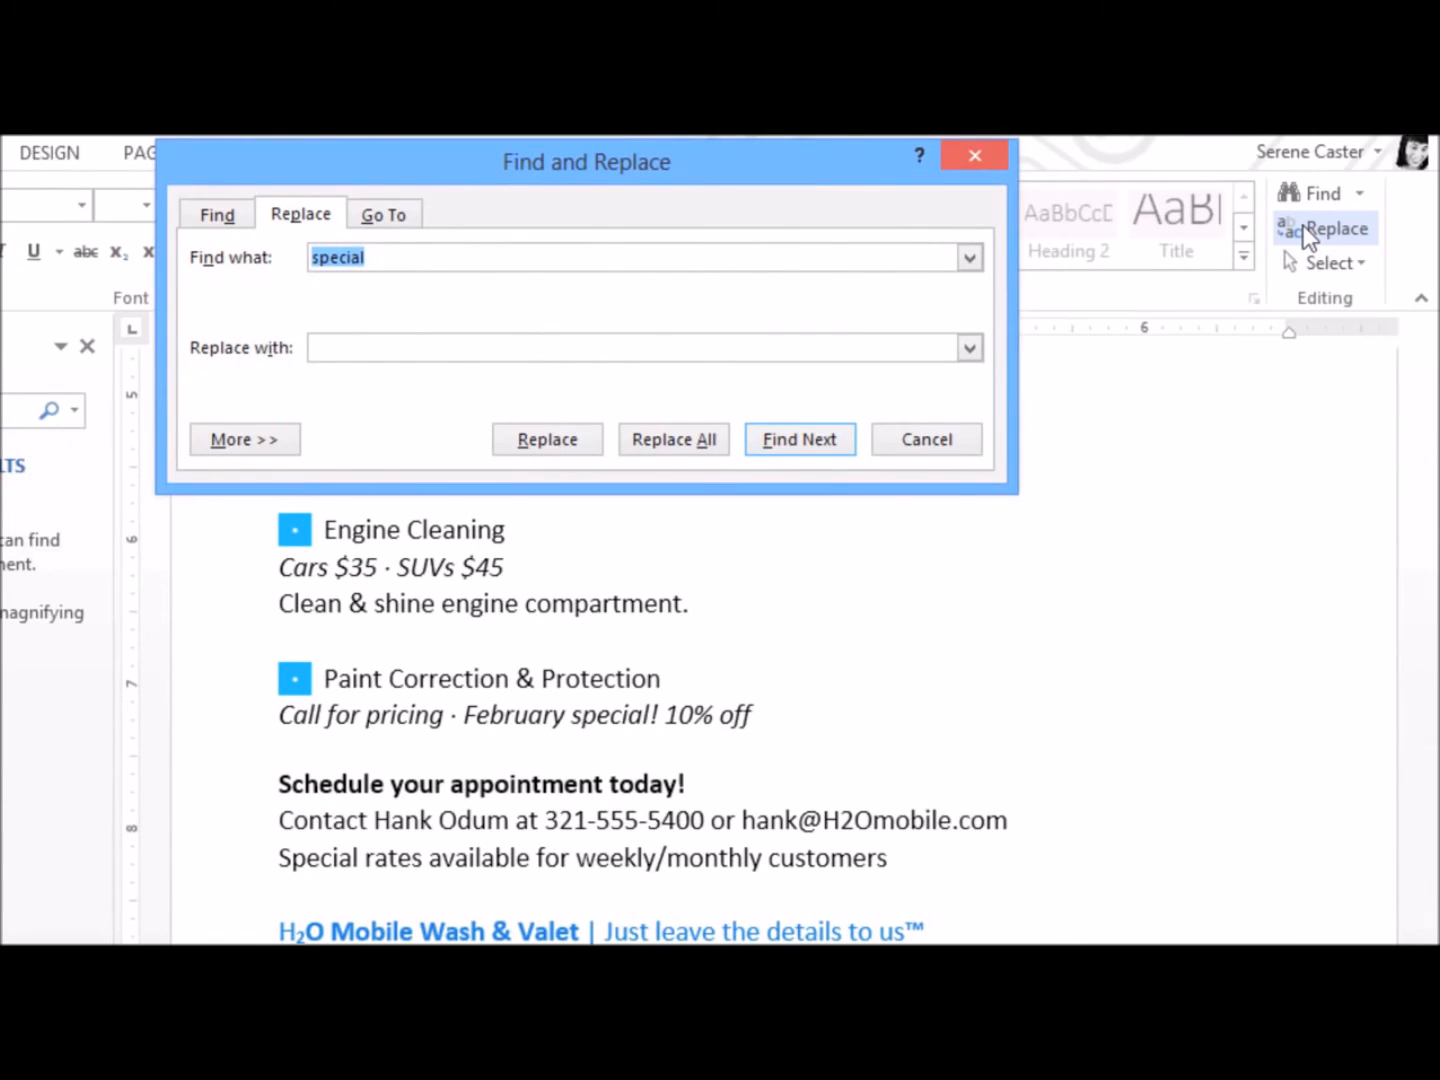
{"action": "type", "text": "February"}
{"action": "type", "text": "March"}
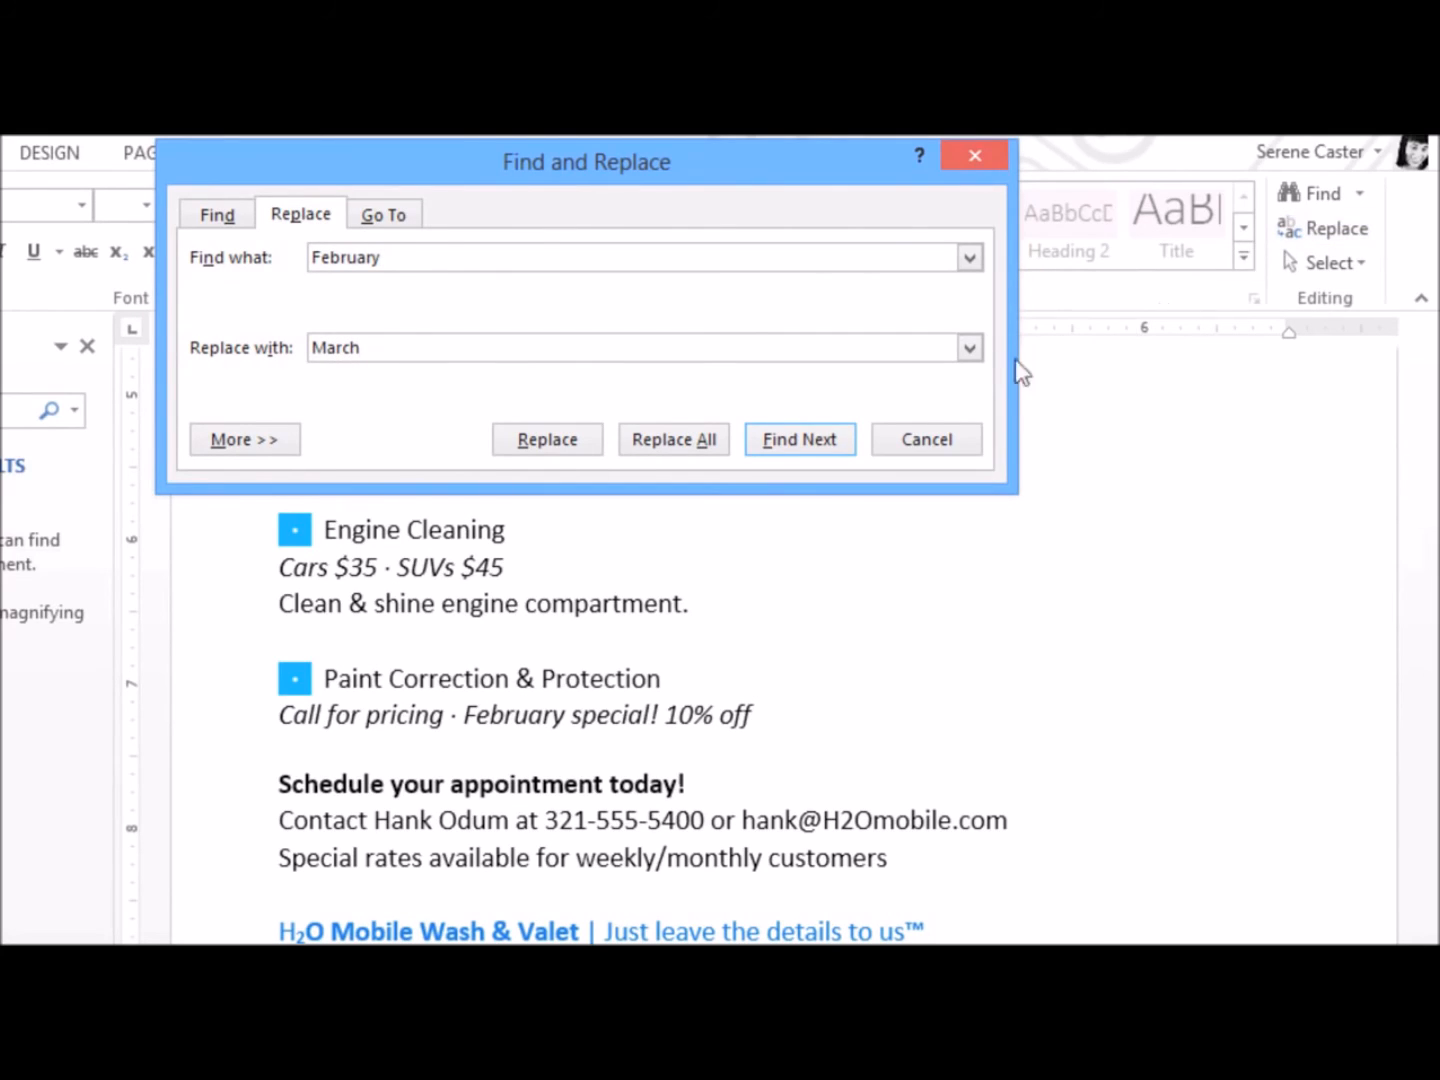
{"action": "left_click", "coordinate": [829, 443]}
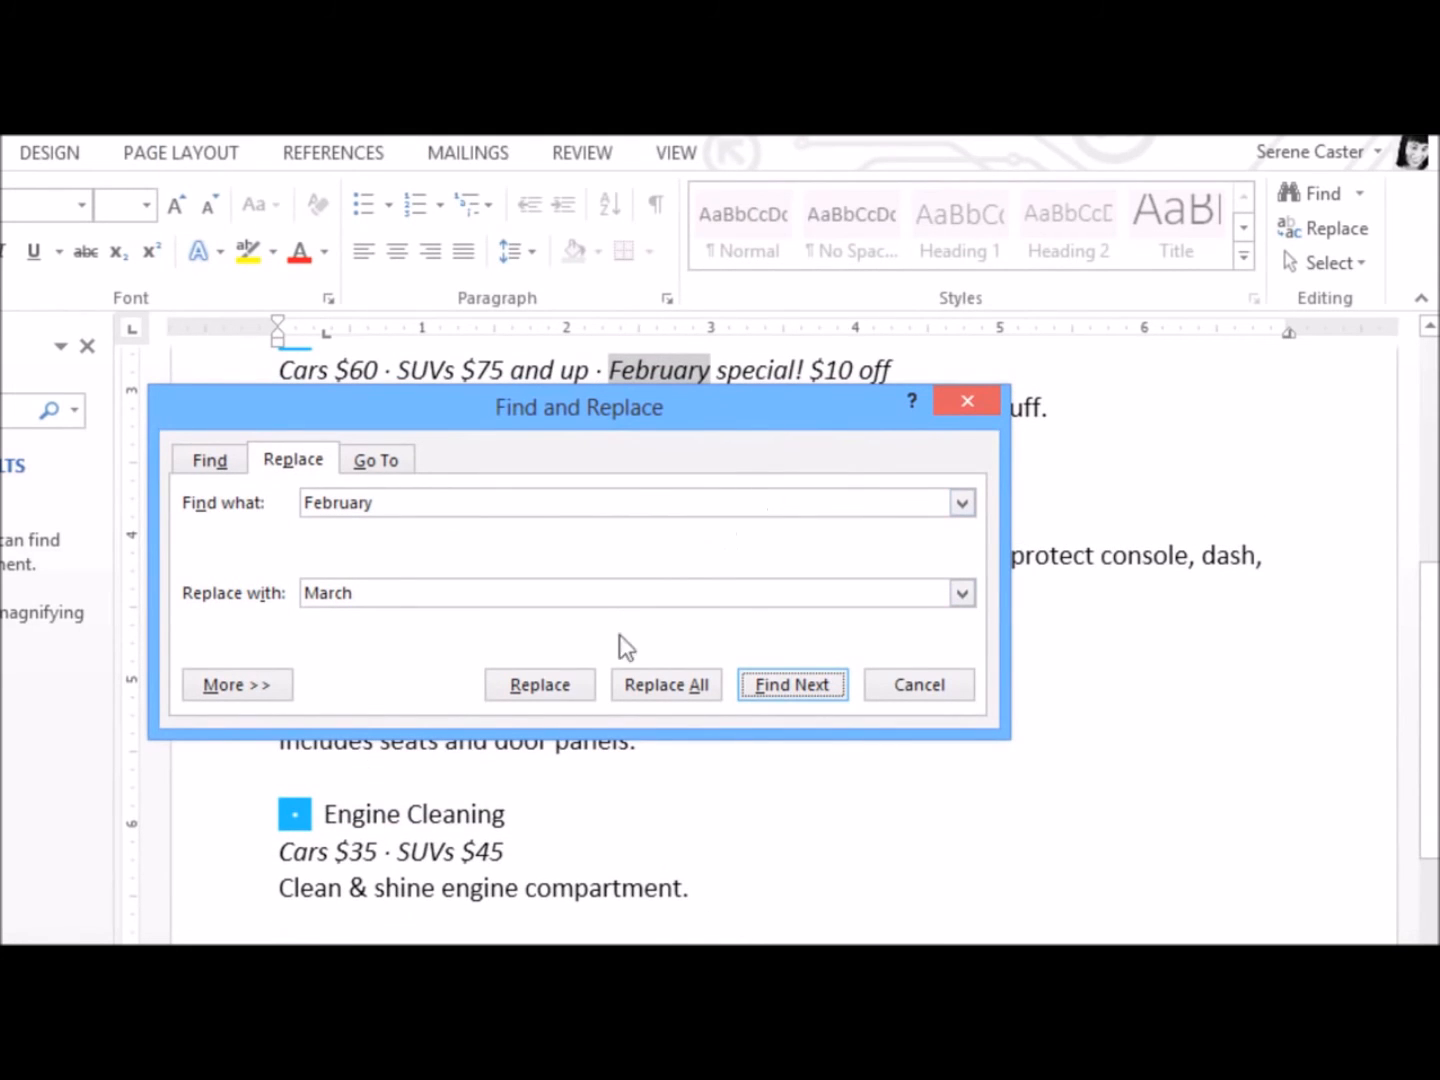
{"action": "left_click", "coordinate": [562, 688]}
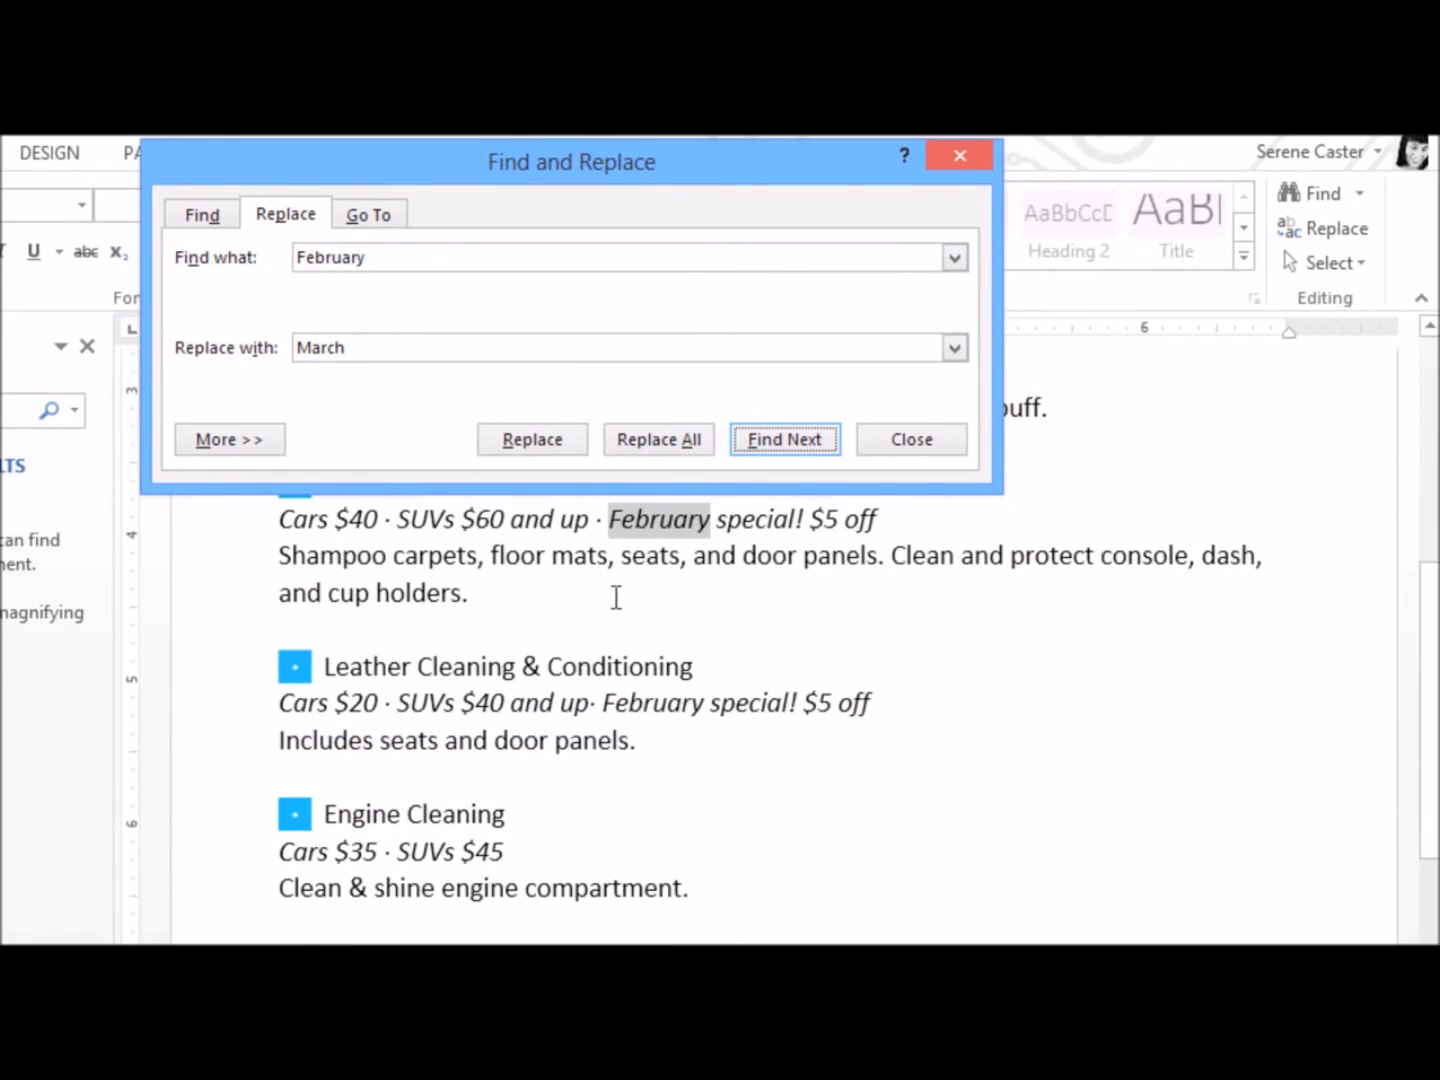
{"action": "left_click", "coordinate": [678, 446]}
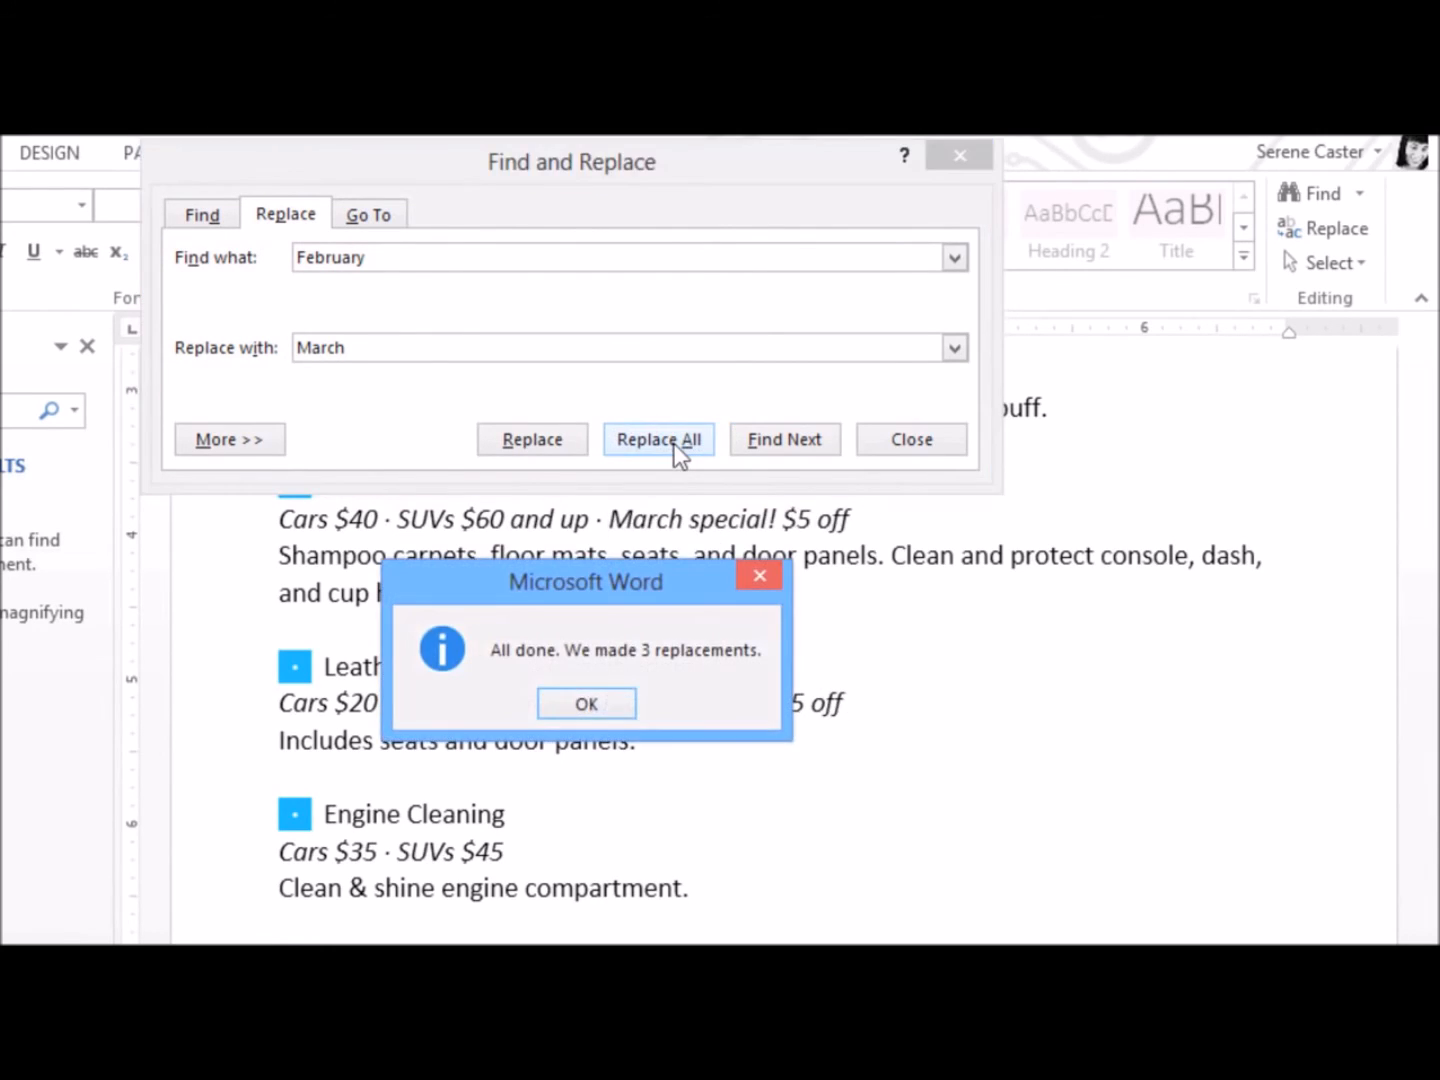
{"action": "left_click", "coordinate": [603, 705]}
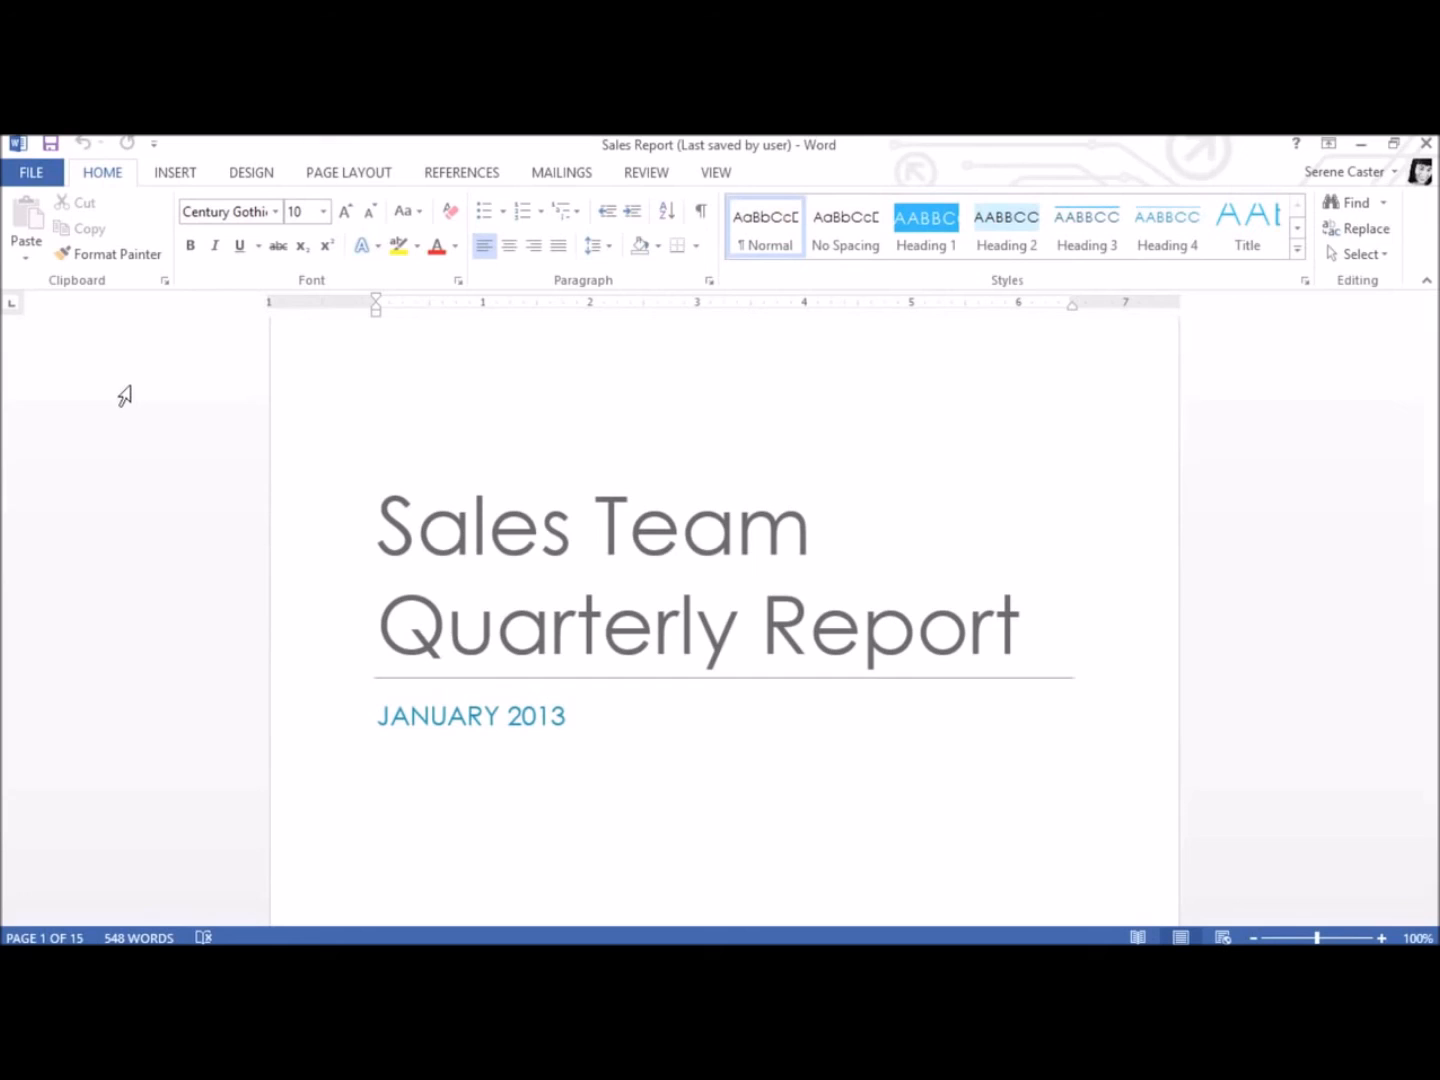
Set up printing of the Sales Report with 5 copies on the Corp-Lexmark printer
{"action": "left_click", "coordinate": [31, 176]}
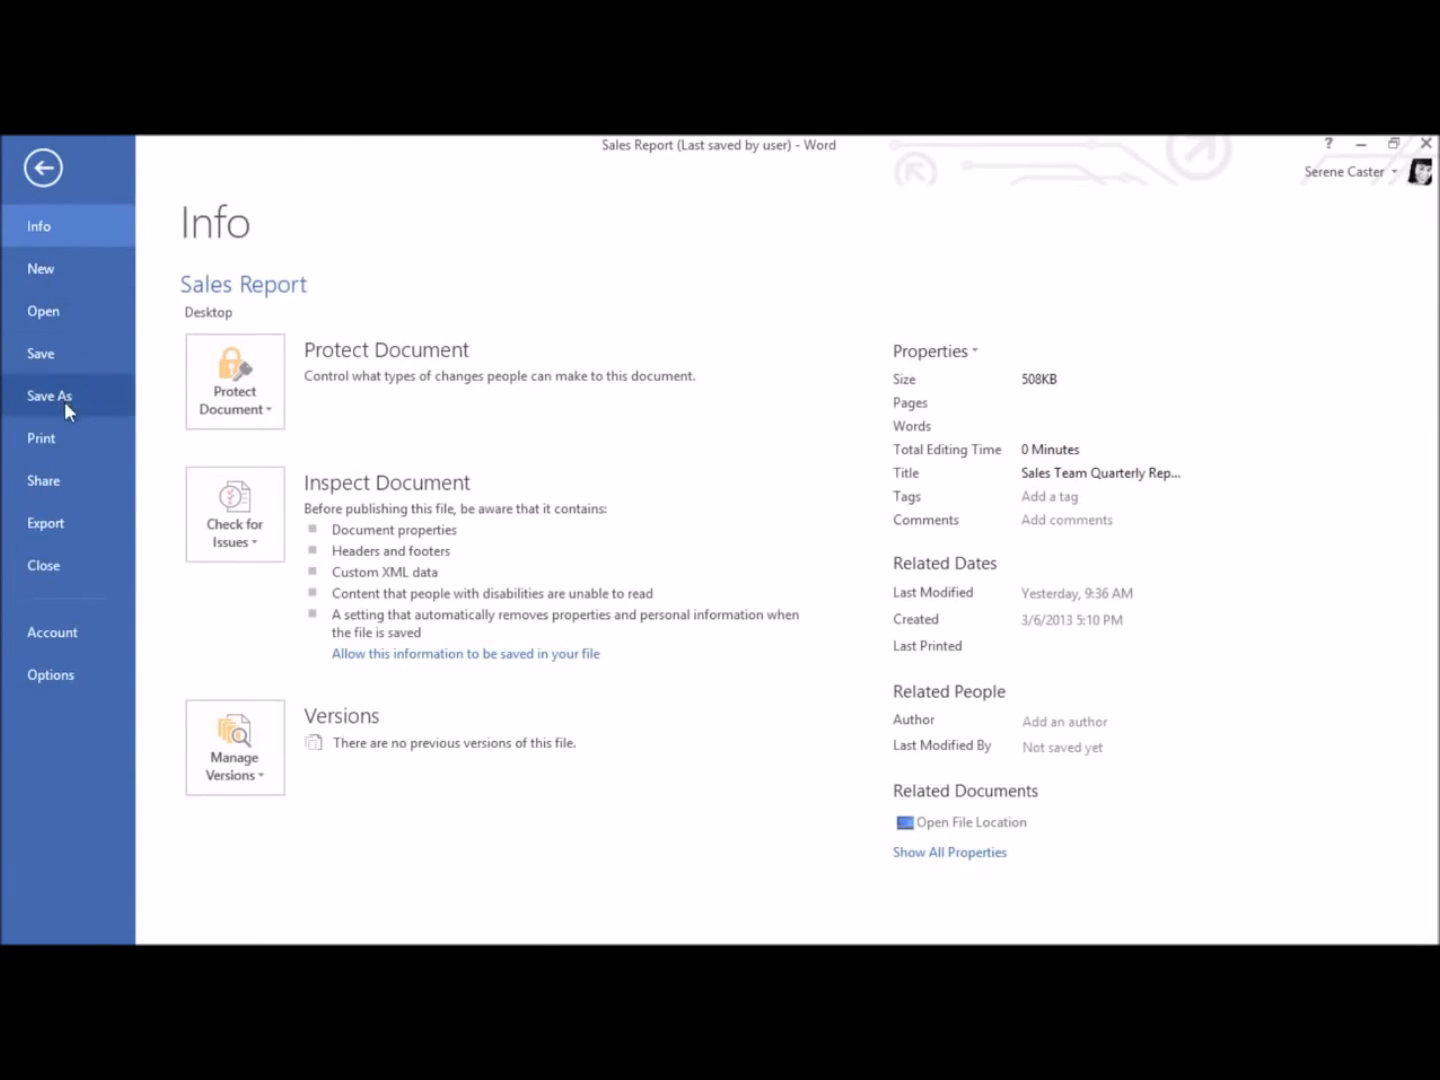
{"action": "left_click", "coordinate": [66, 437]}
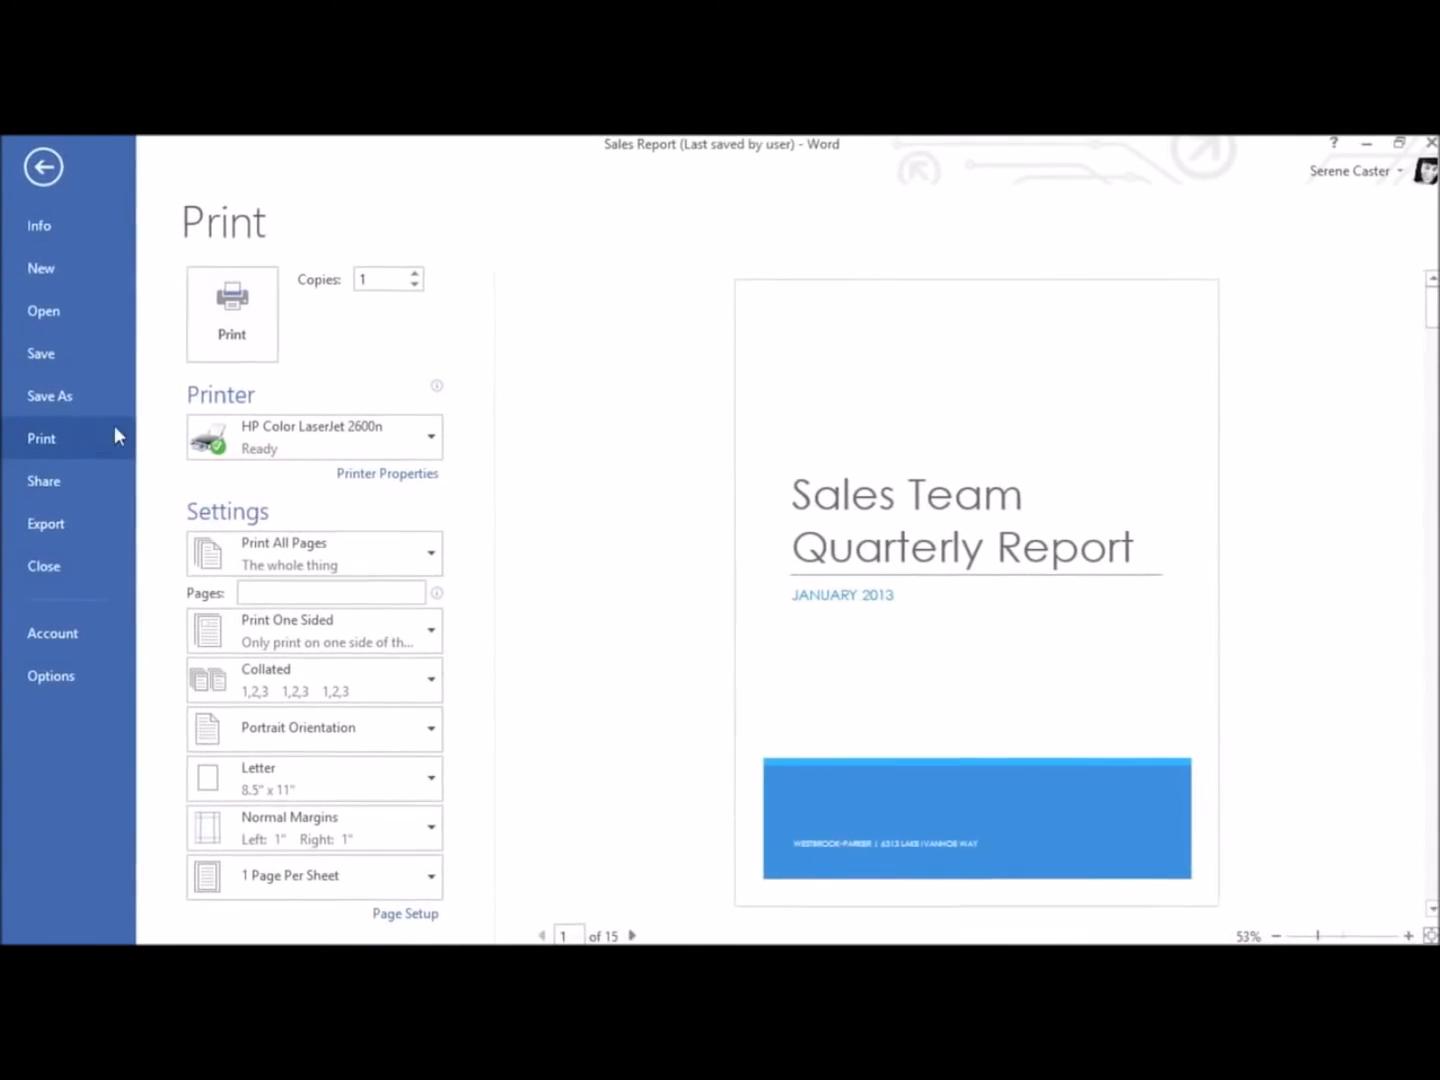
{"action": "left_click", "coordinate": [414, 274]}
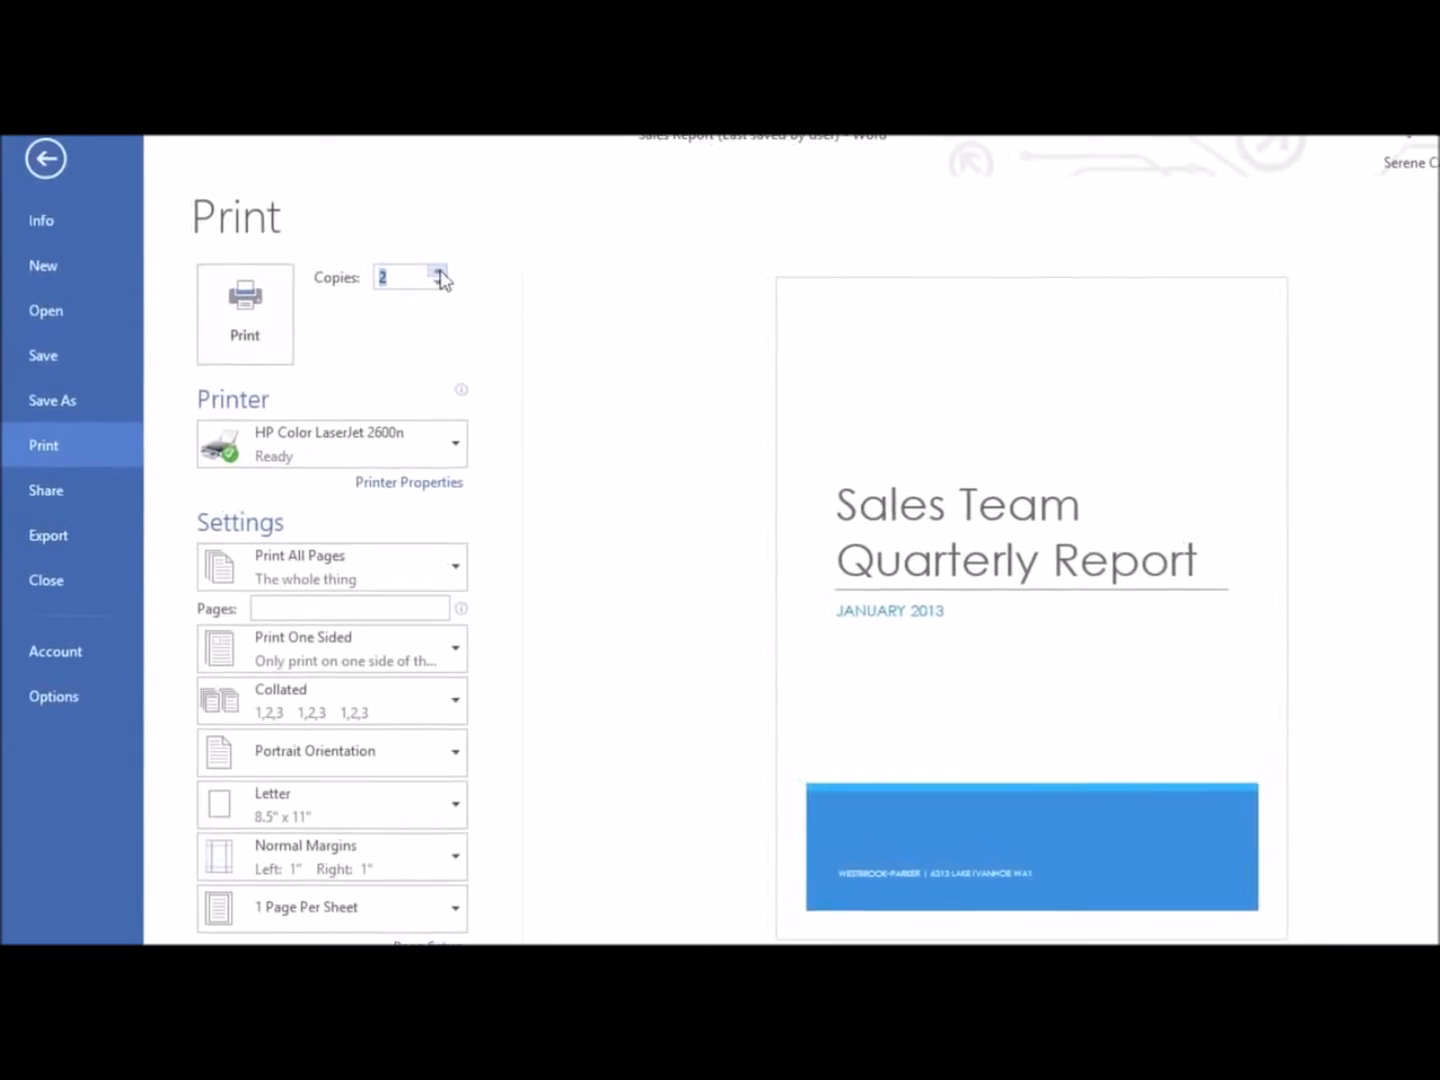
{"action": "left_click", "coordinate": [439, 273]}
{"action": "left_click", "coordinate": [438, 272]}
{"action": "left_click", "coordinate": [439, 272]}
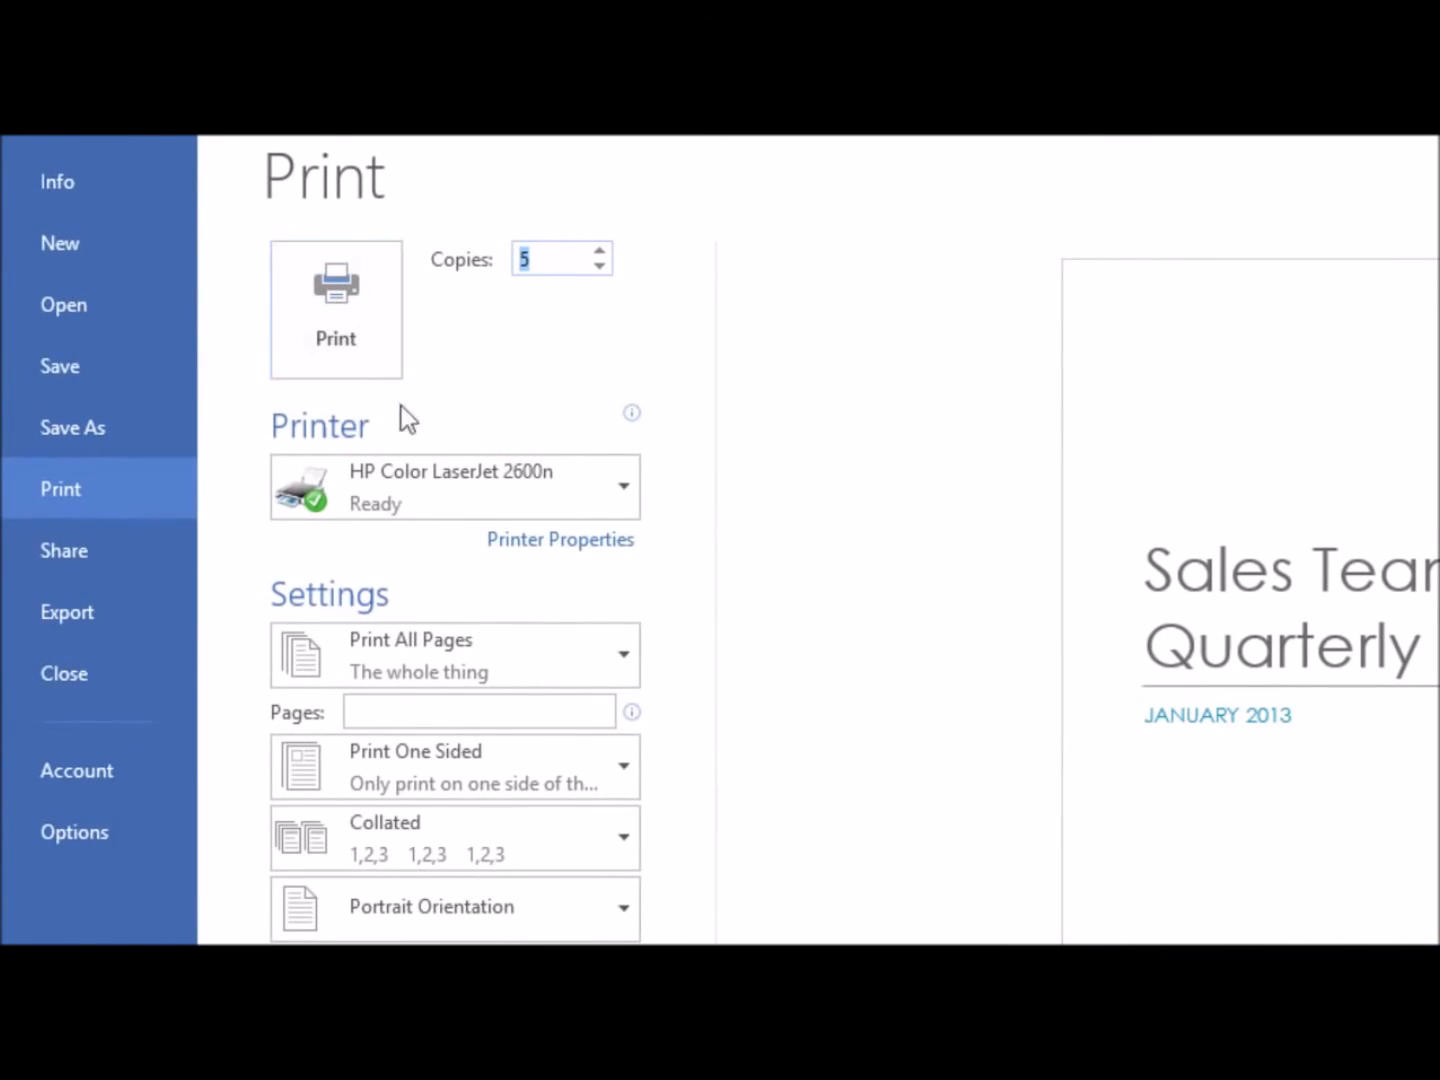
{"action": "left_click", "coordinate": [420, 482]}
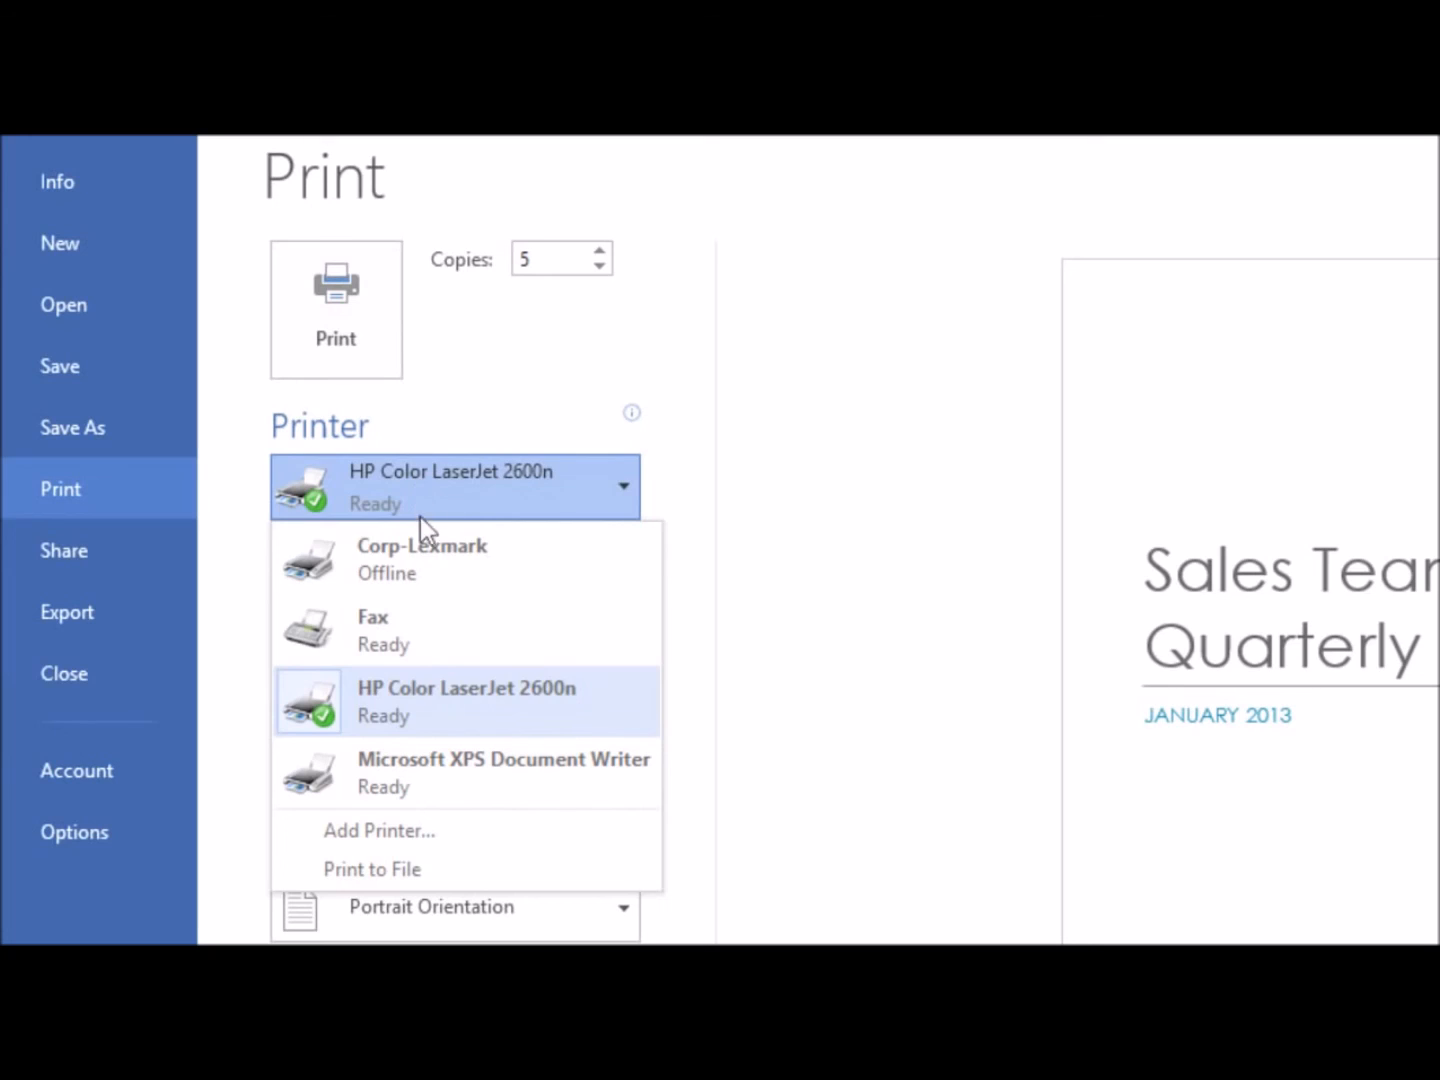
{"action": "left_click", "coordinate": [421, 563]}
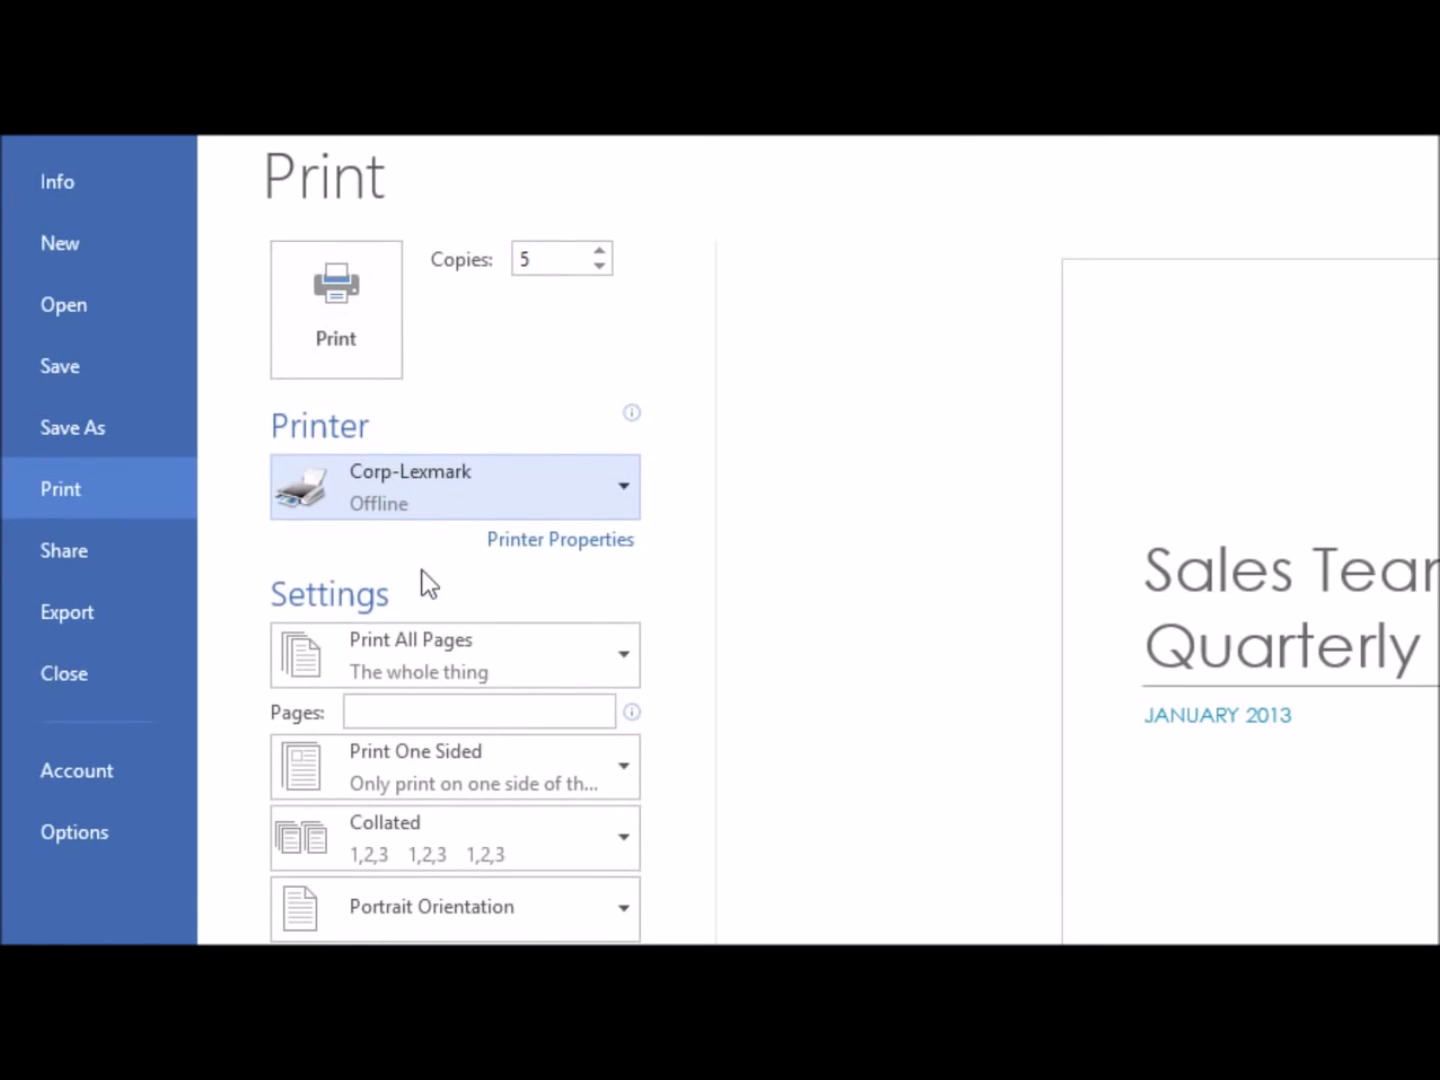
Limit the printout to pages 1-10, 12, 15 and print on both sides, flipping pages on the long edge
{"action": "left_click", "coordinate": [448, 712]}
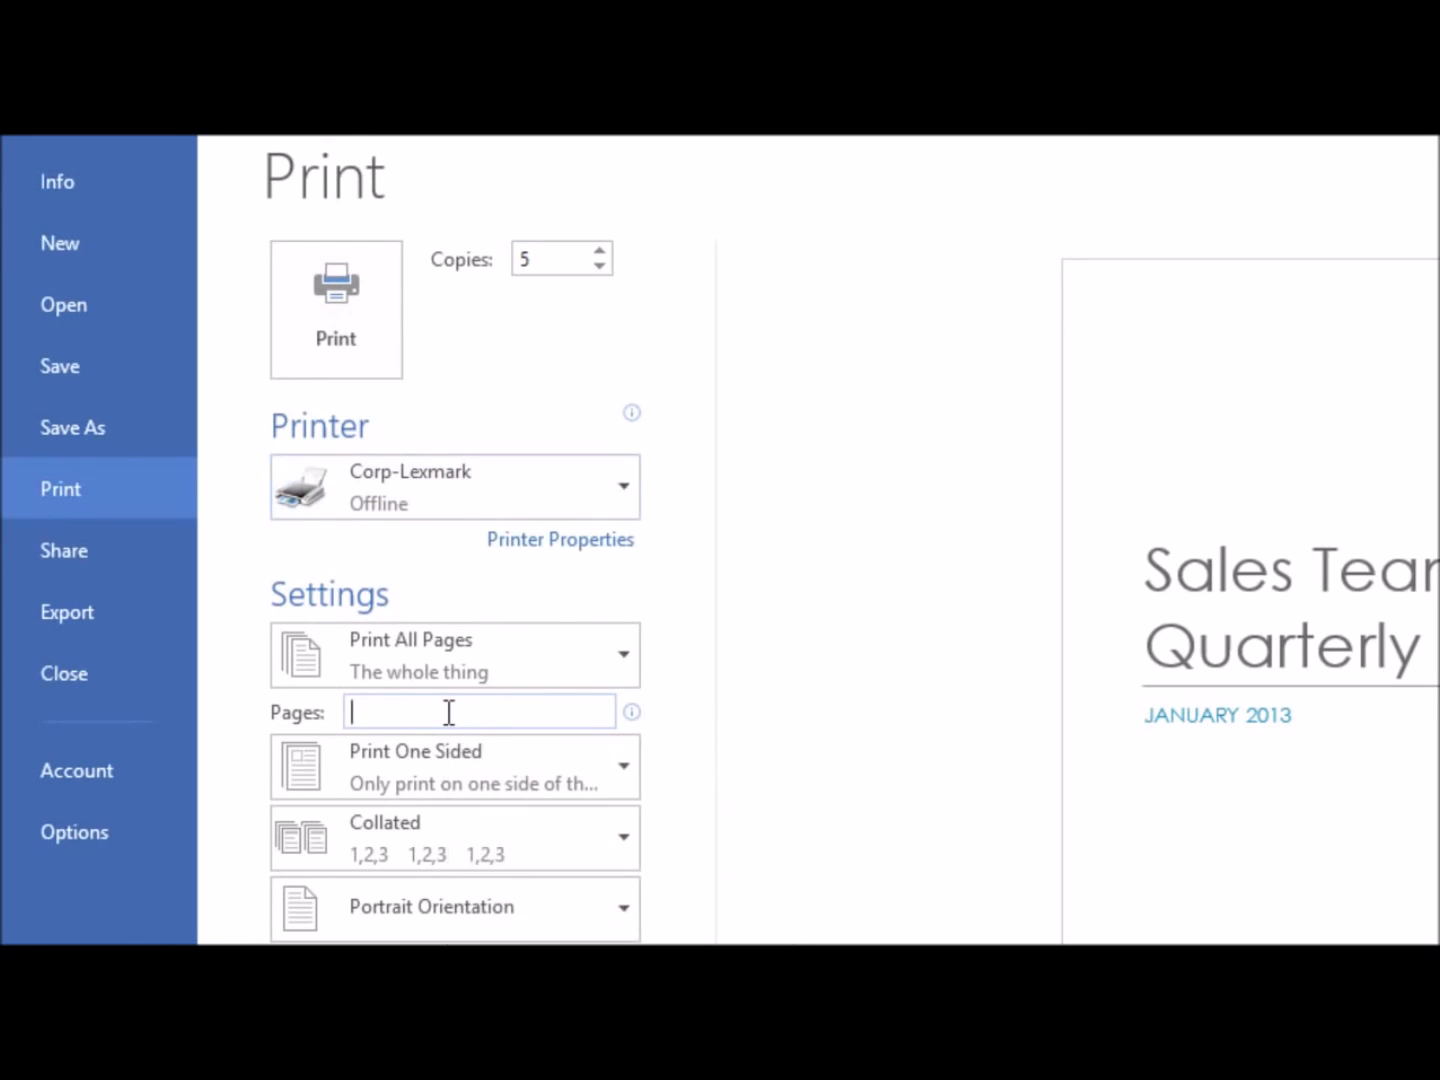
{"action": "type", "text": "1"}
{"action": "type", "text": "-10, 12"}
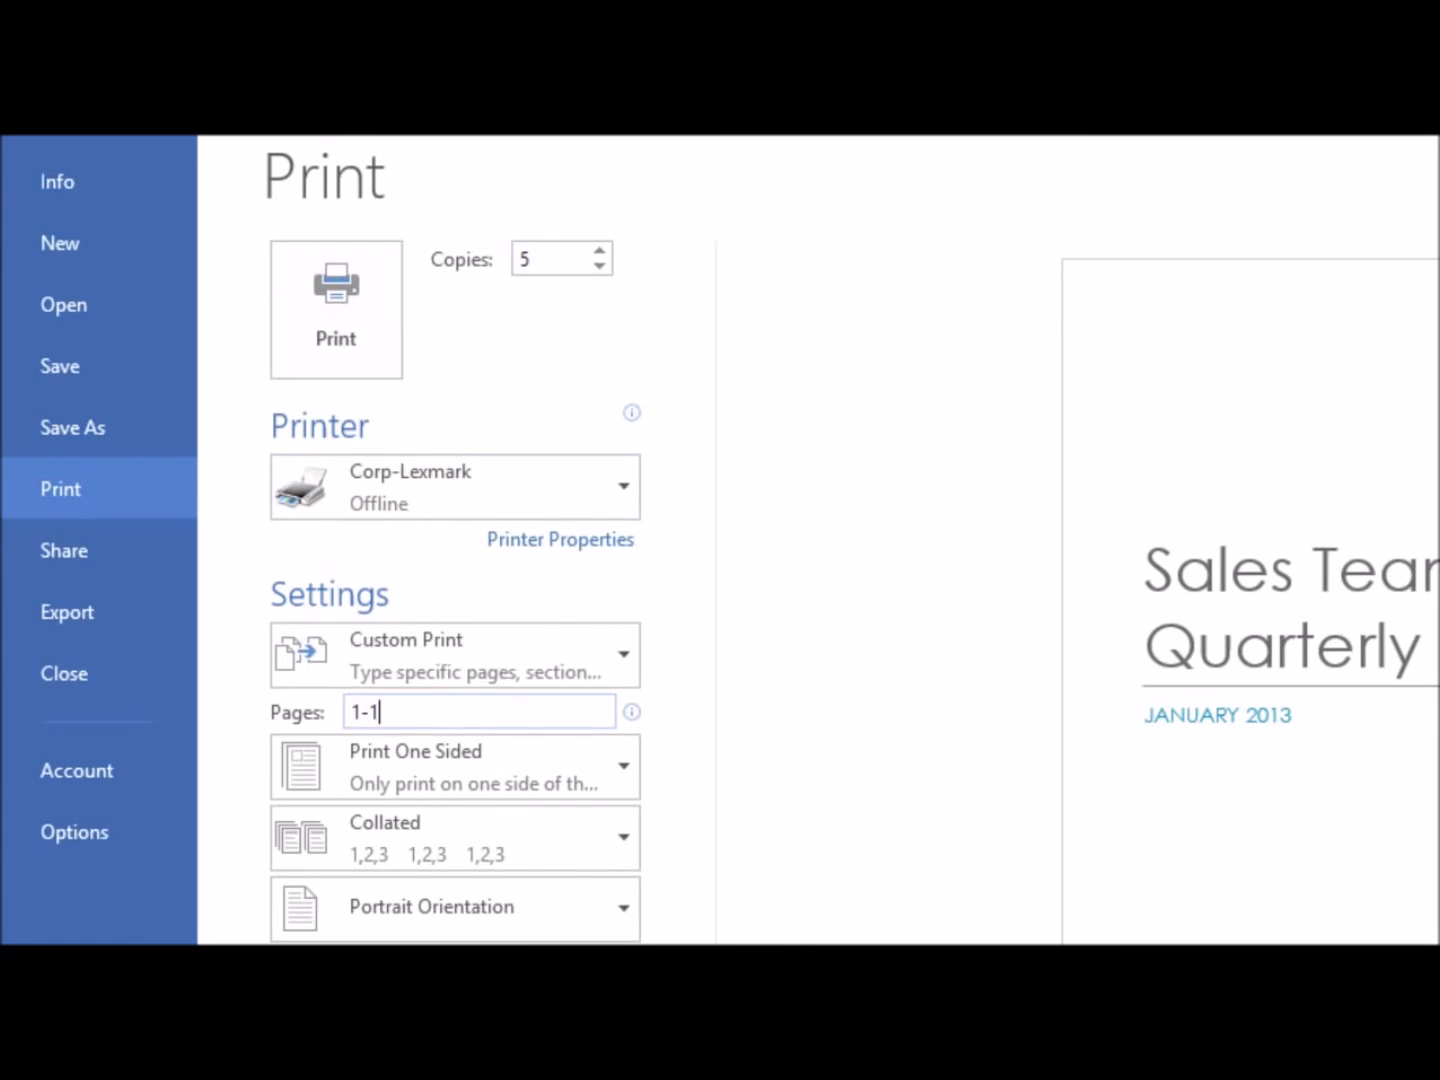
{"action": "type", "text": ", 15"}
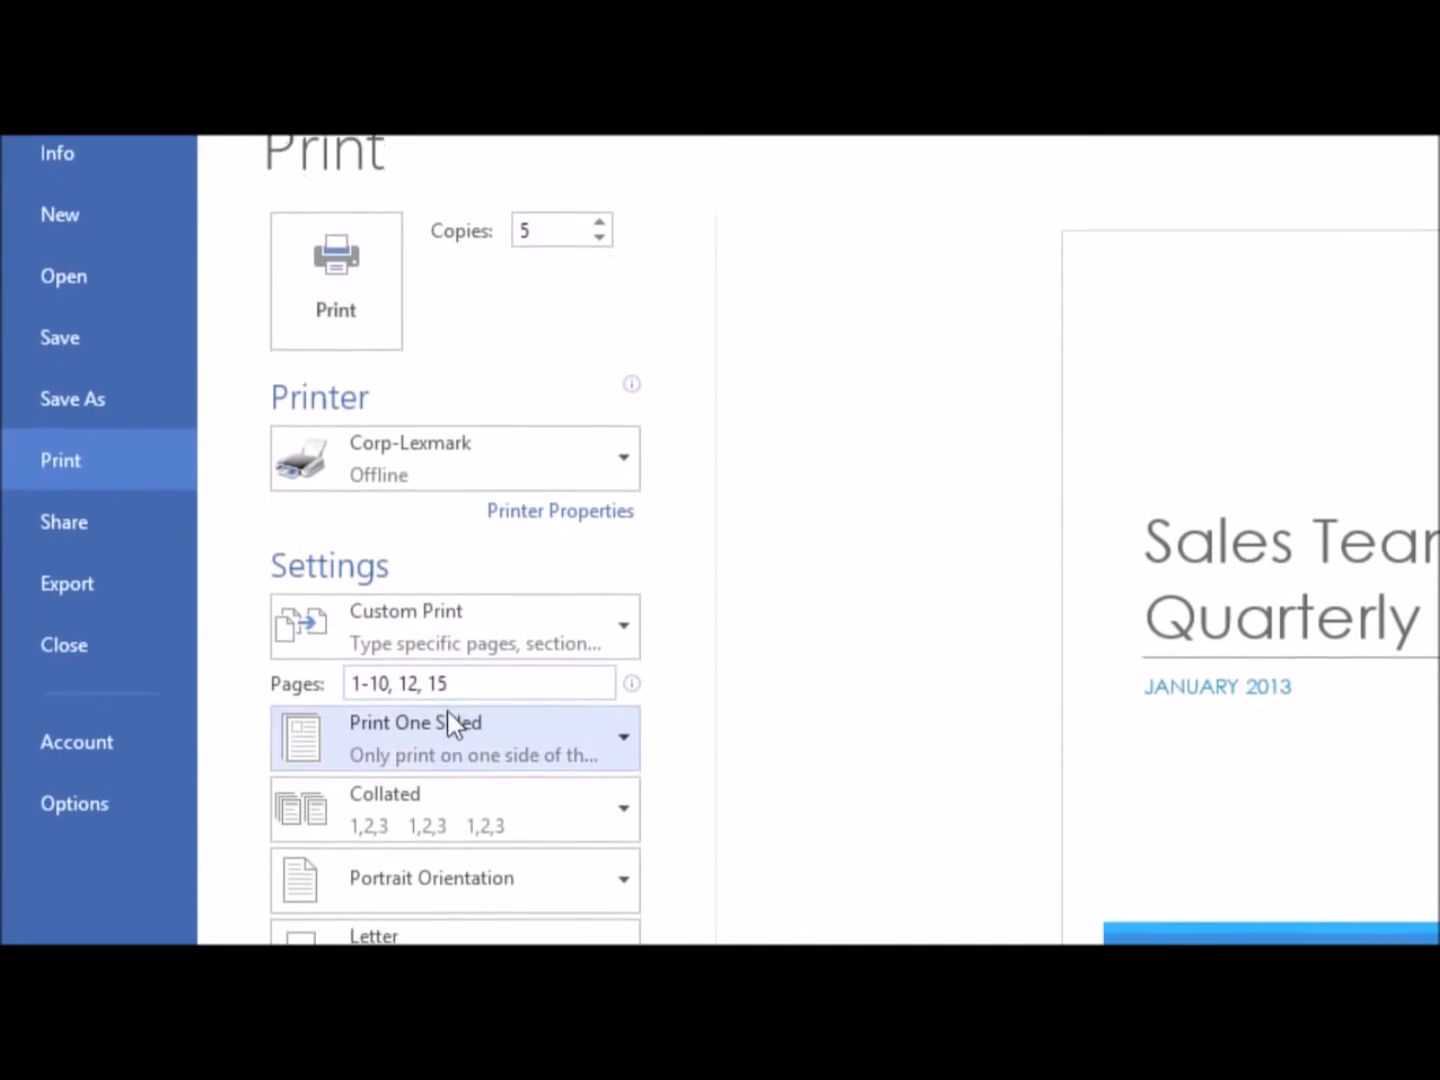
{"action": "left_click", "coordinate": [446, 740]}
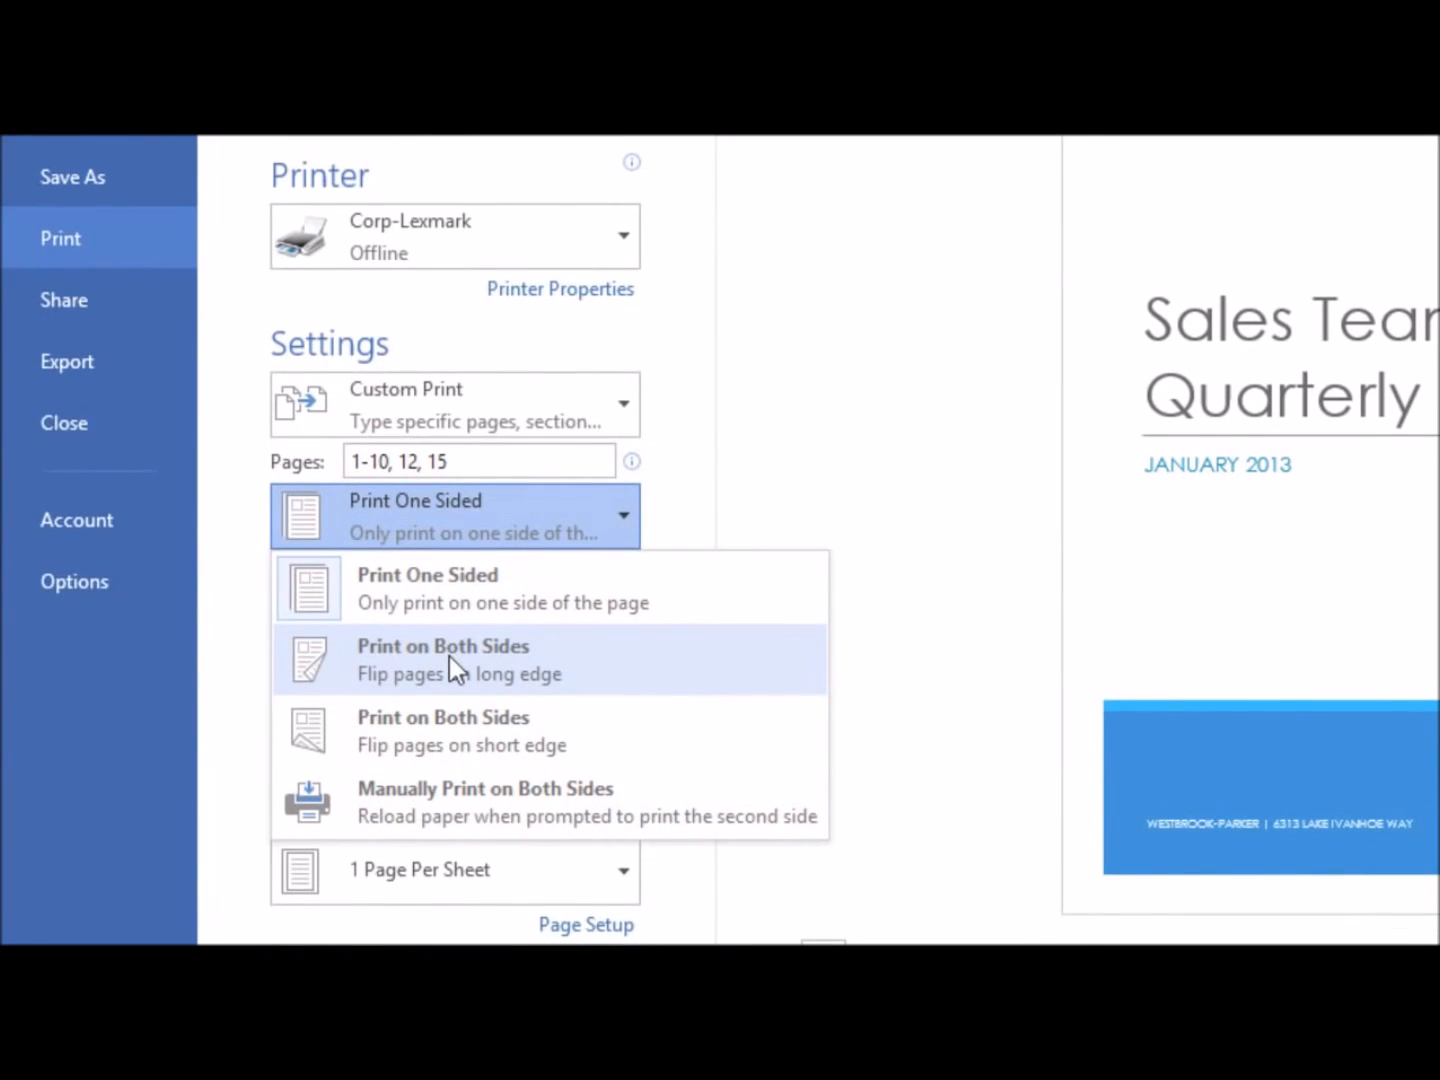
{"action": "left_click", "coordinate": [449, 656]}
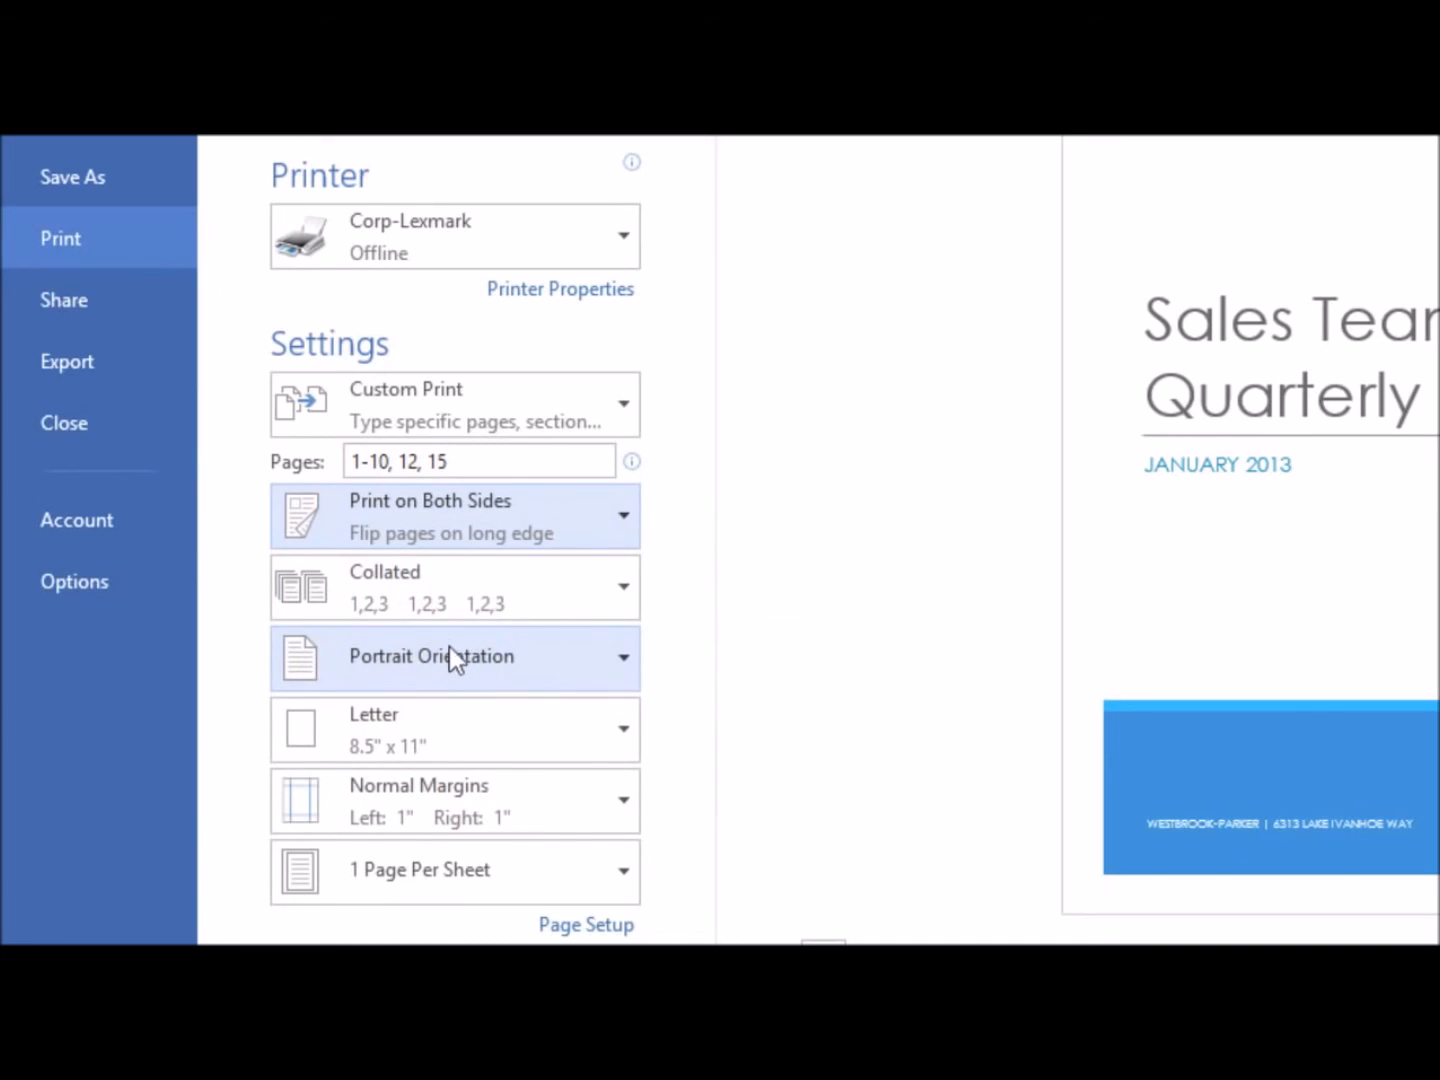
Keep the copies collated with normal margins and 1 page per sheet, and print the Sales Report
{"action": "left_click", "coordinate": [453, 595]}
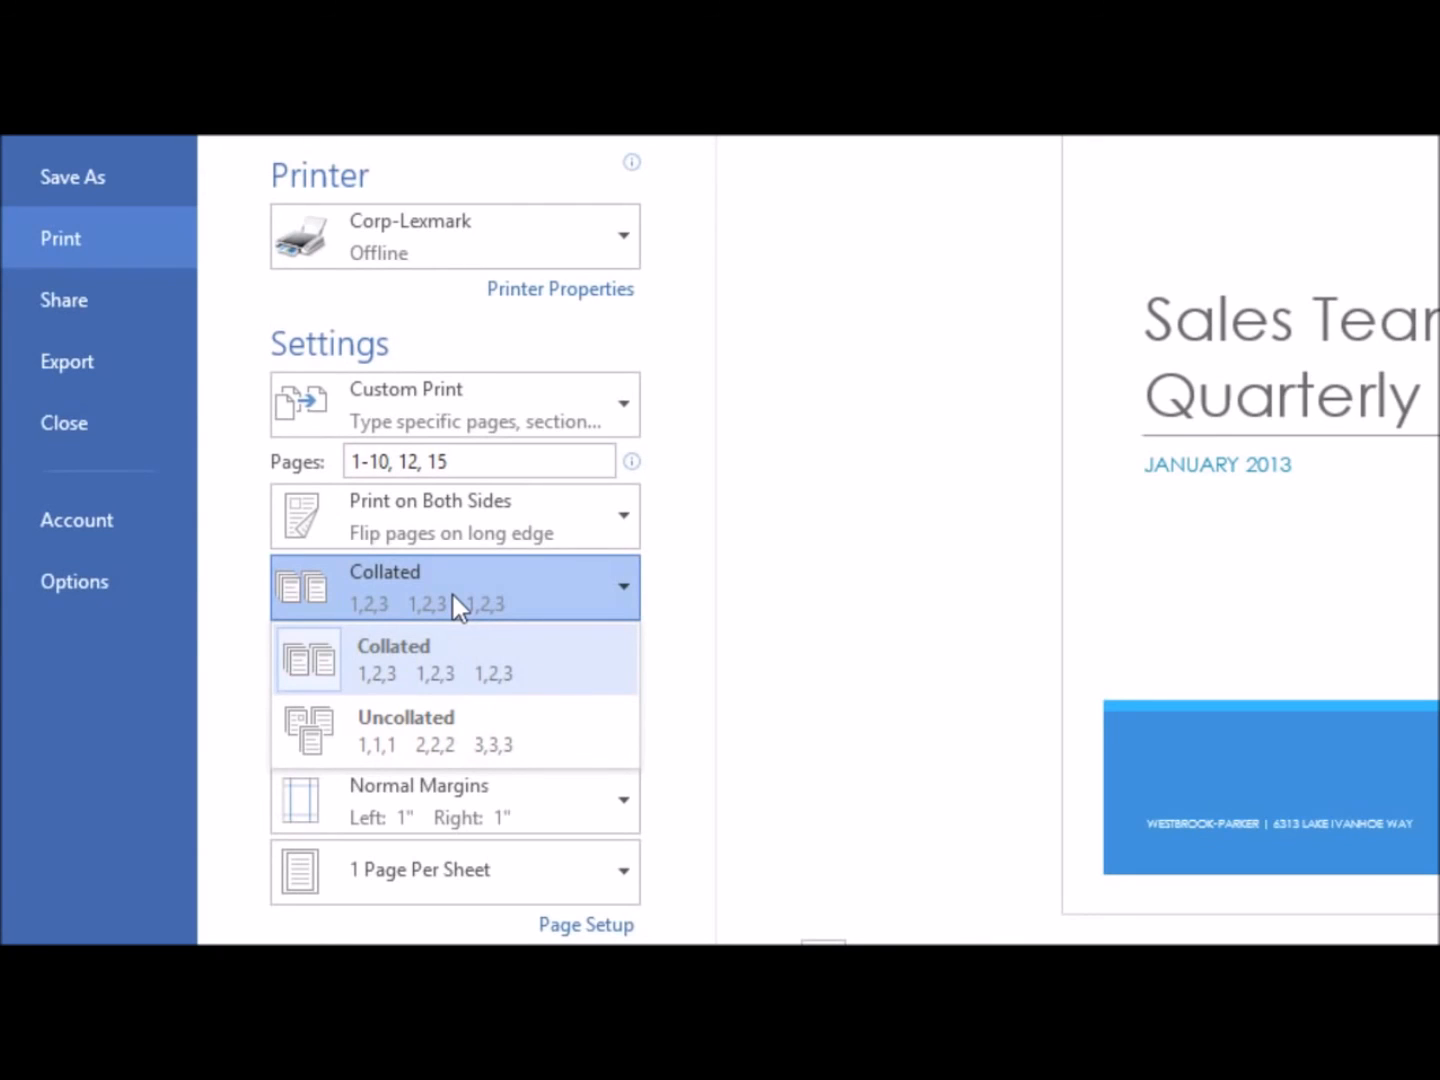
{"action": "left_click", "coordinate": [438, 656]}
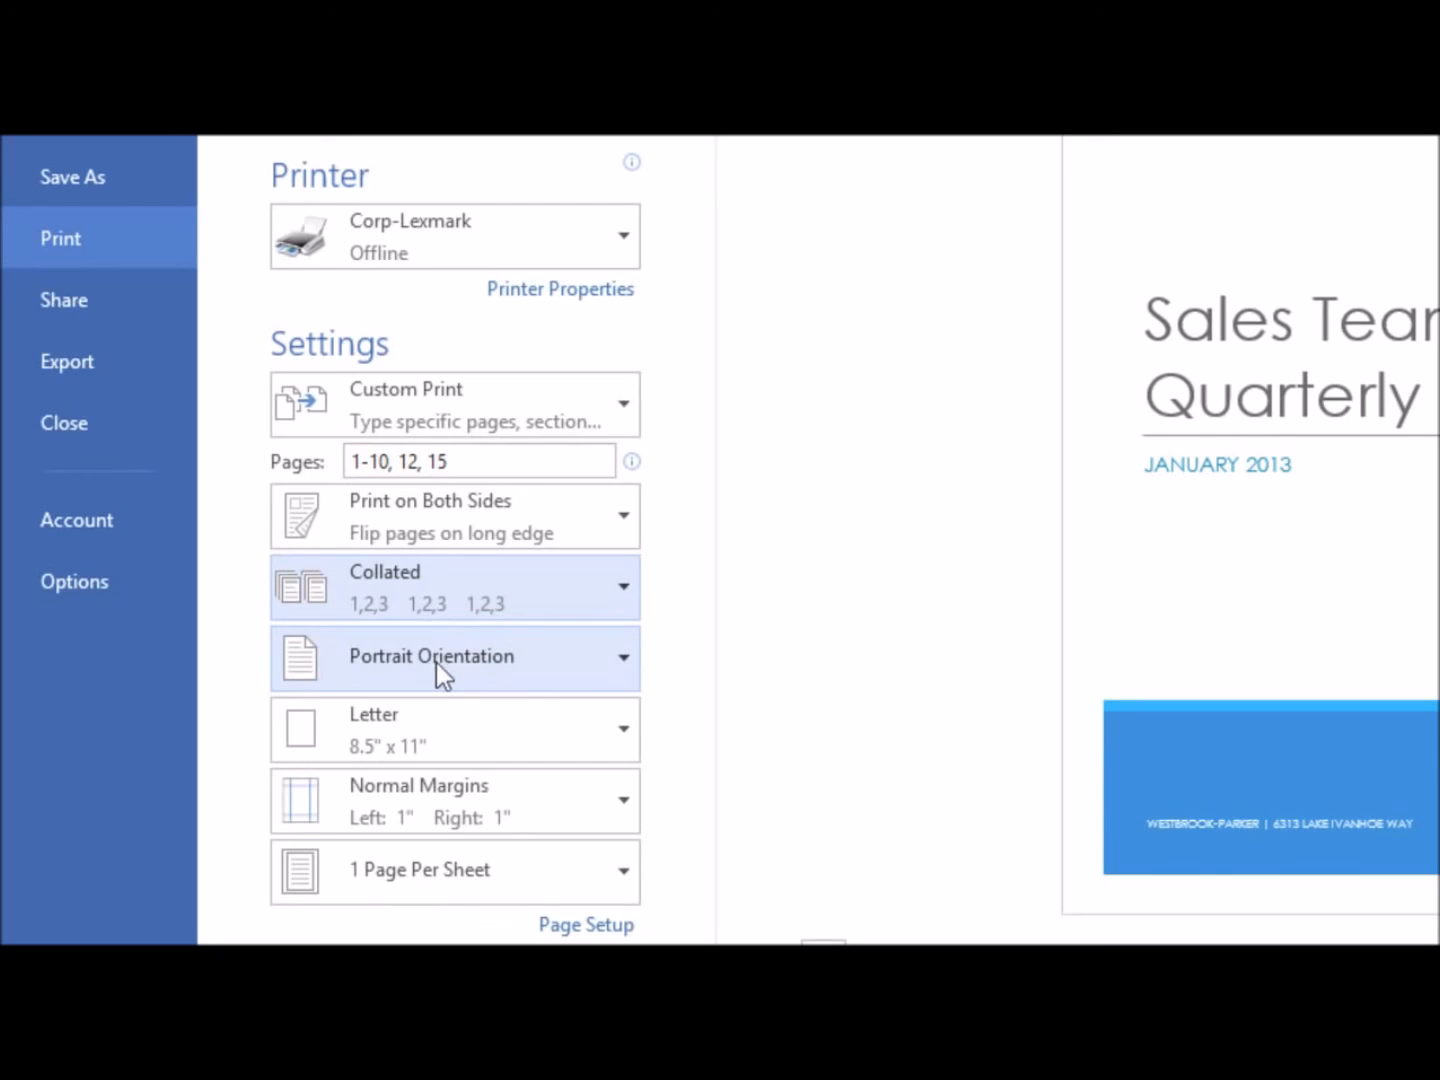
{"action": "left_click", "coordinate": [425, 793]}
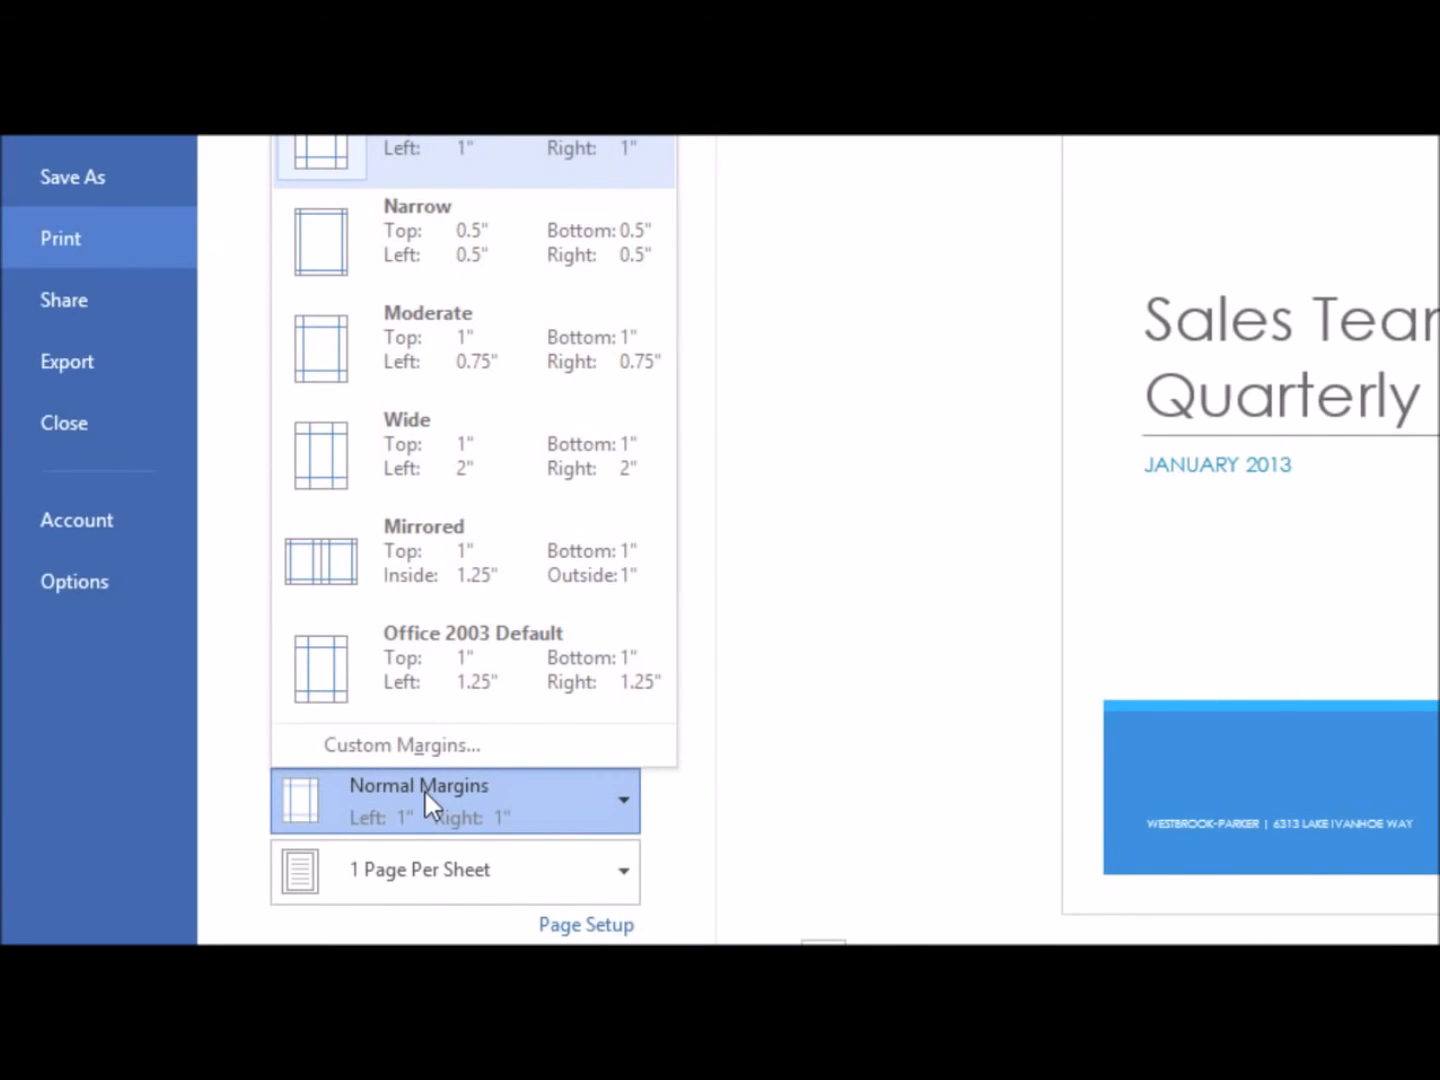
{"action": "left_click", "coordinate": [425, 792]}
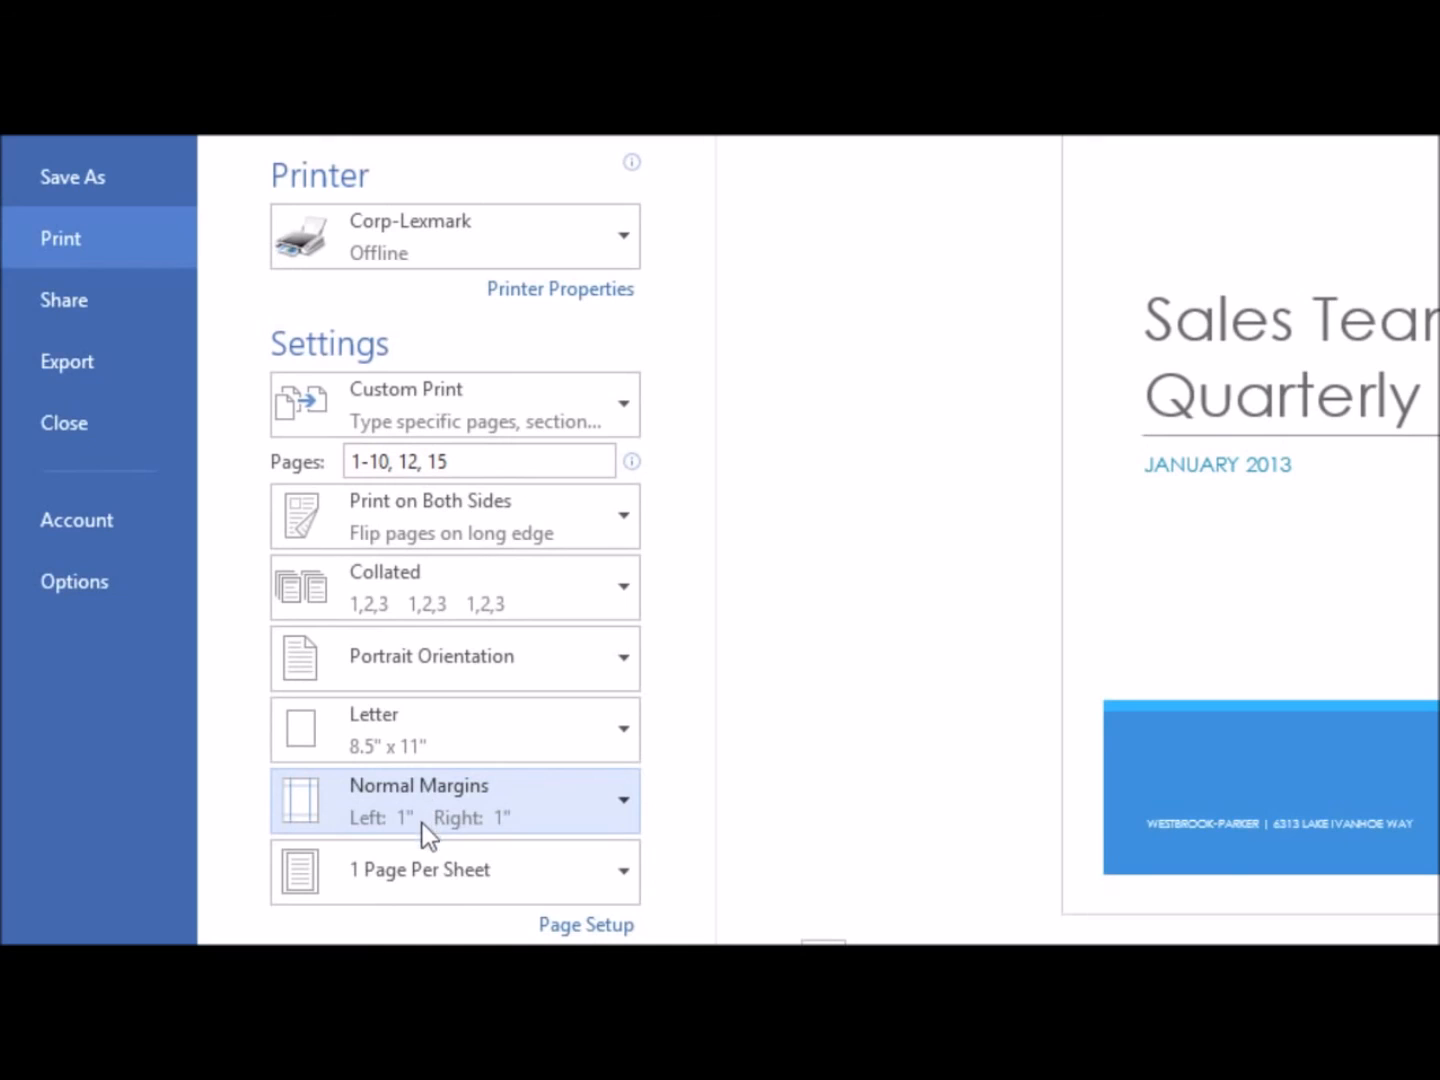
{"action": "left_click", "coordinate": [420, 883]}
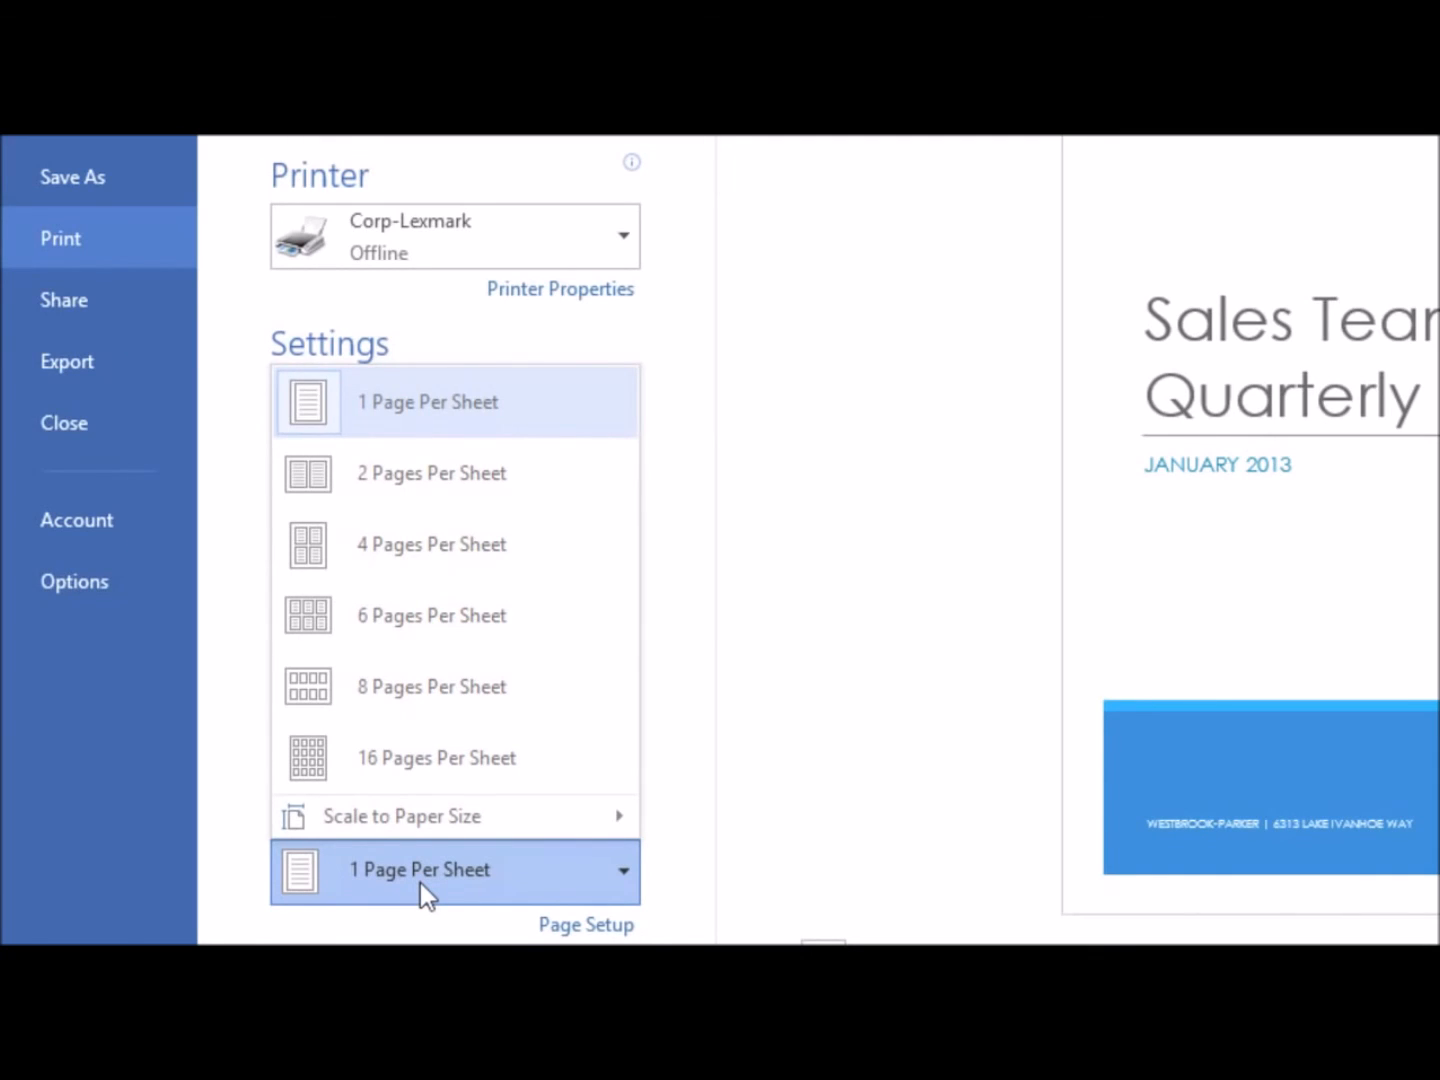
{"action": "left_click", "coordinate": [420, 883]}
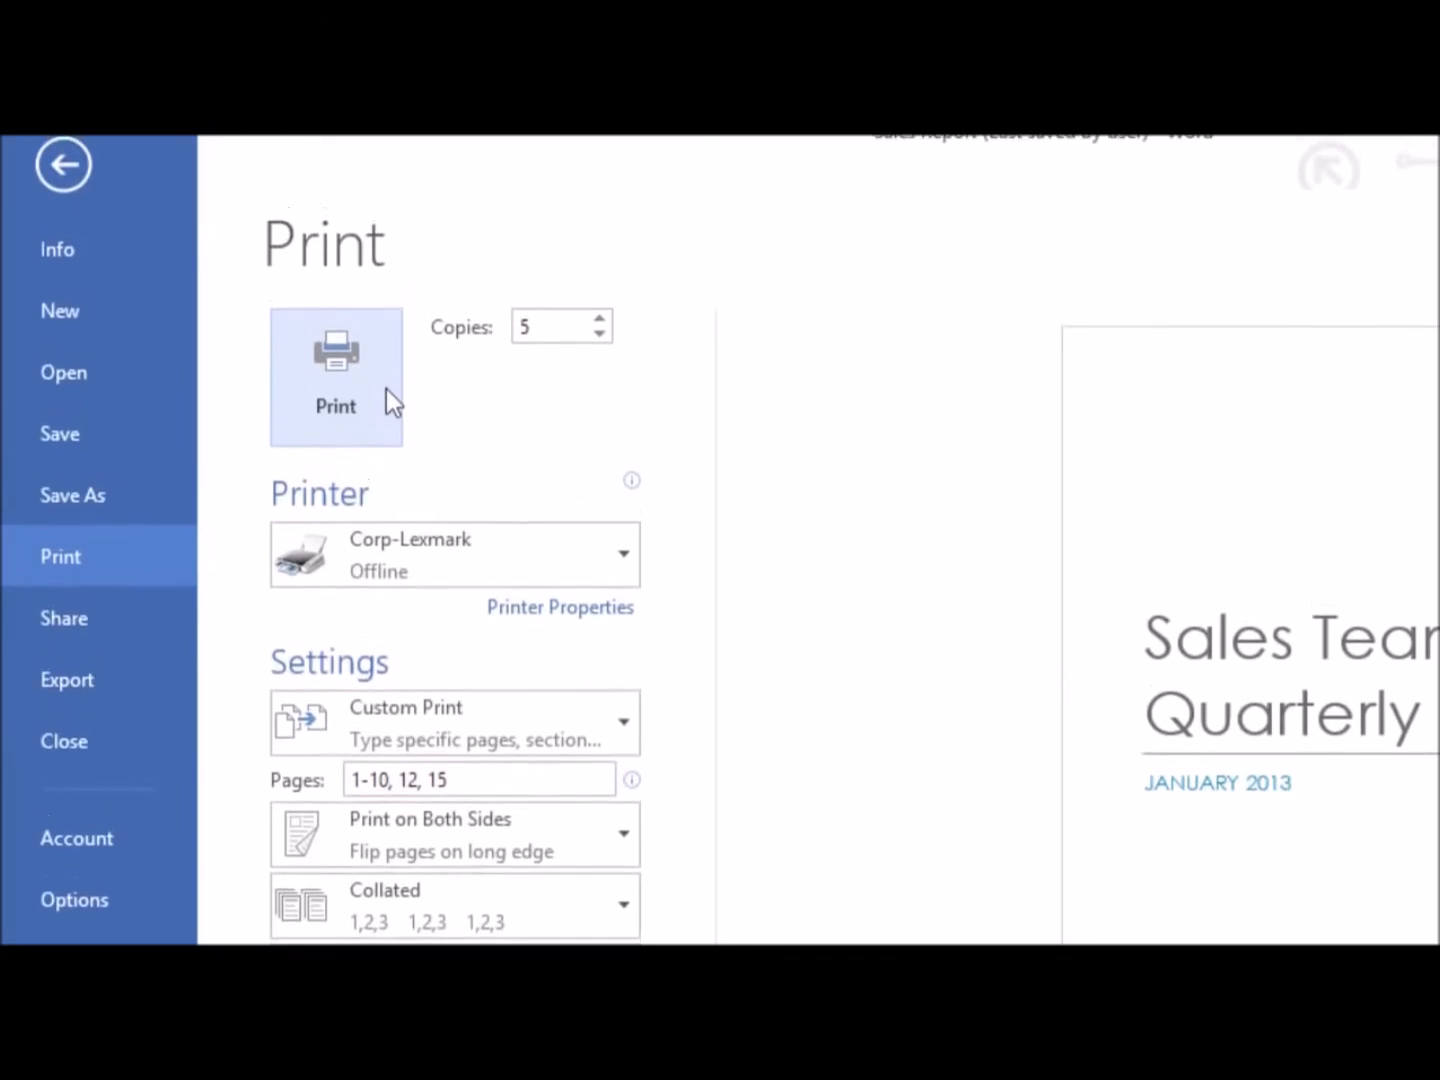
{"action": "left_click", "coordinate": [386, 363]}
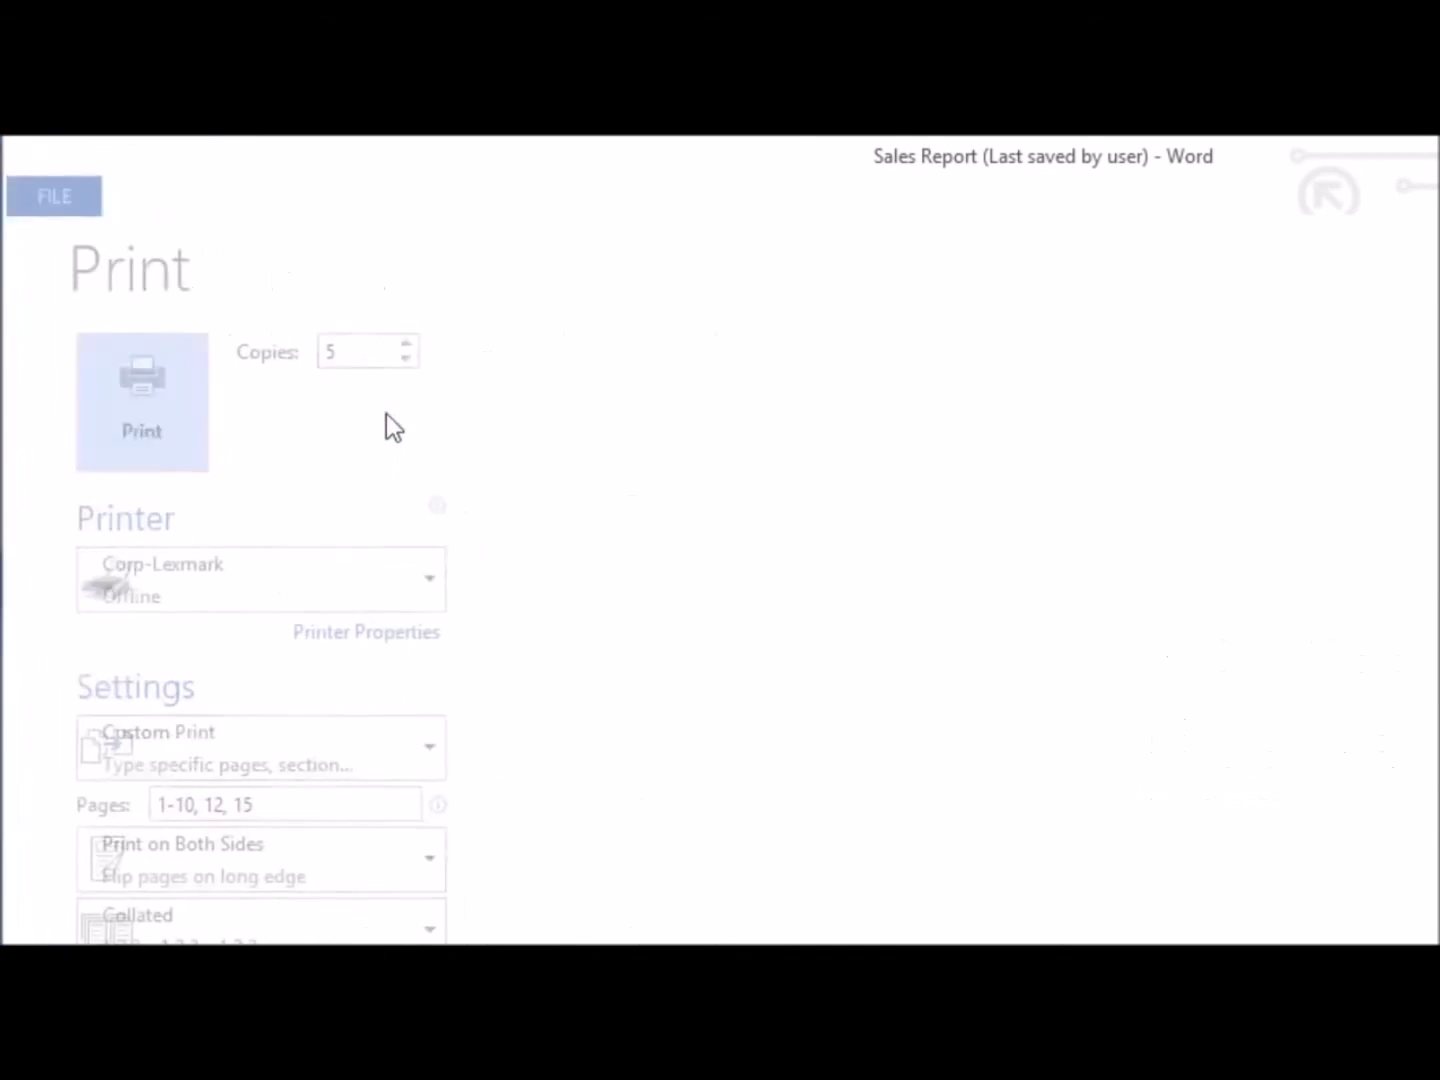